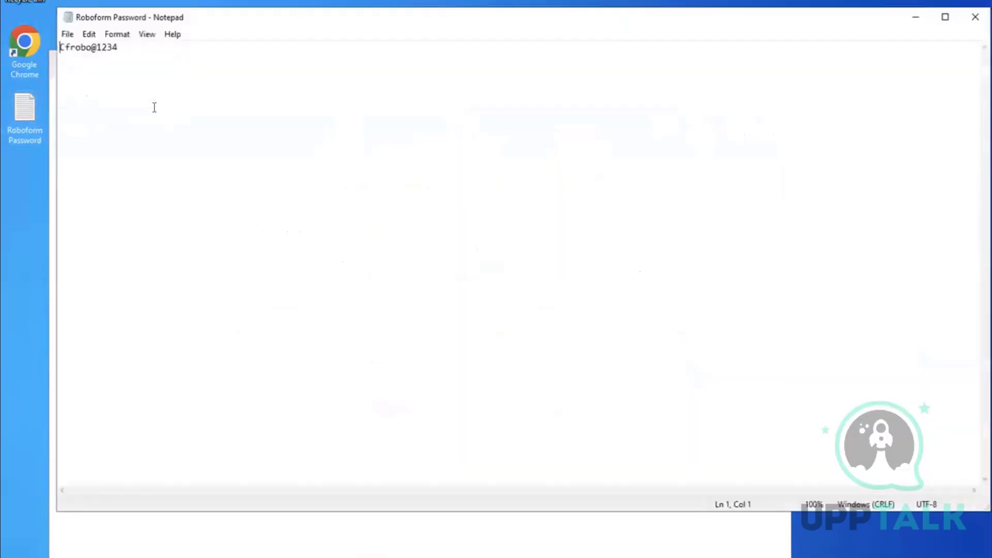
Copy the master password from the Notepad file into RoboForm's Master Password field in Chrome and log in
left_click(130, 47)
key("ctrl+a")
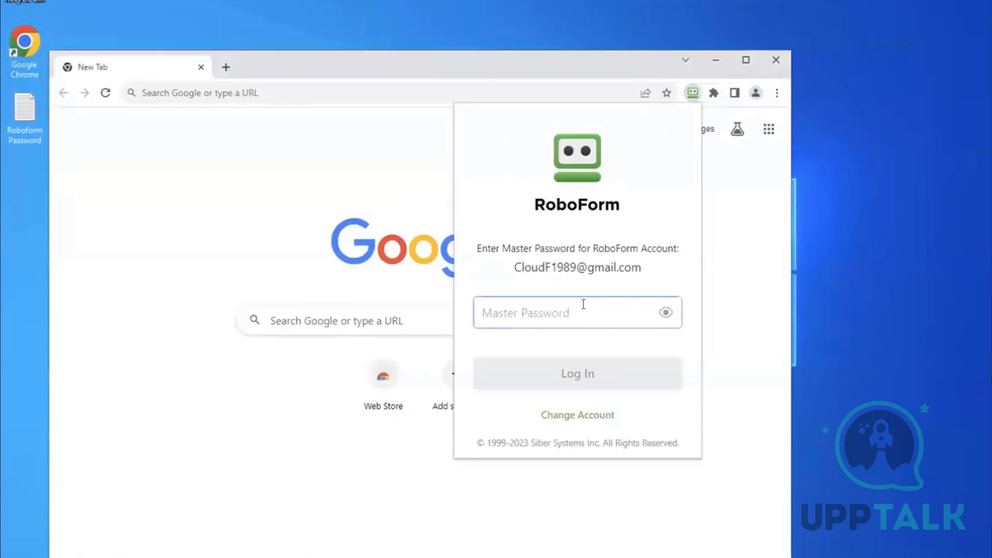
left_click(580, 308)
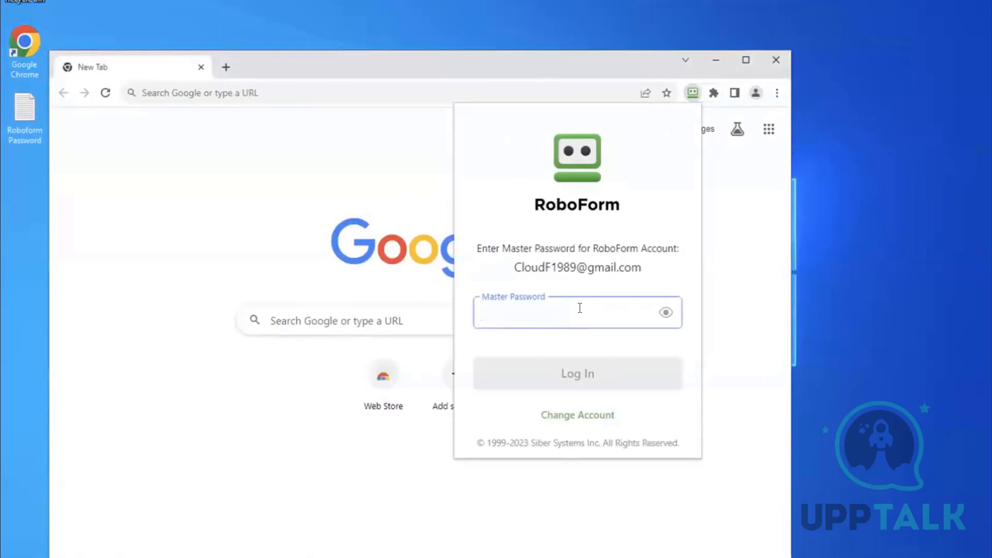
key("ctrl+v")
left_click(587, 368)
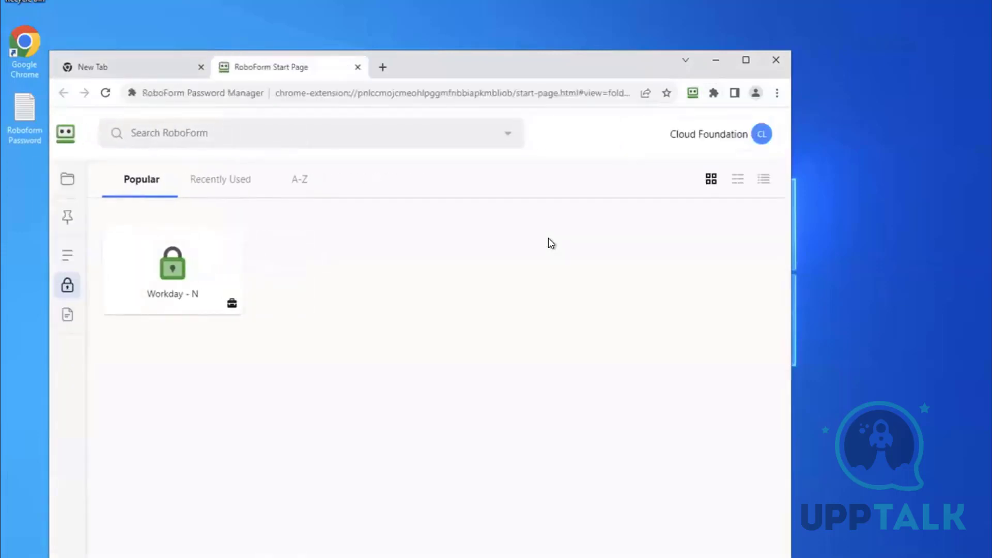
Launch the saved "Workday - N" login from the RoboForm start page and maximize the browser window
left_click(172, 267)
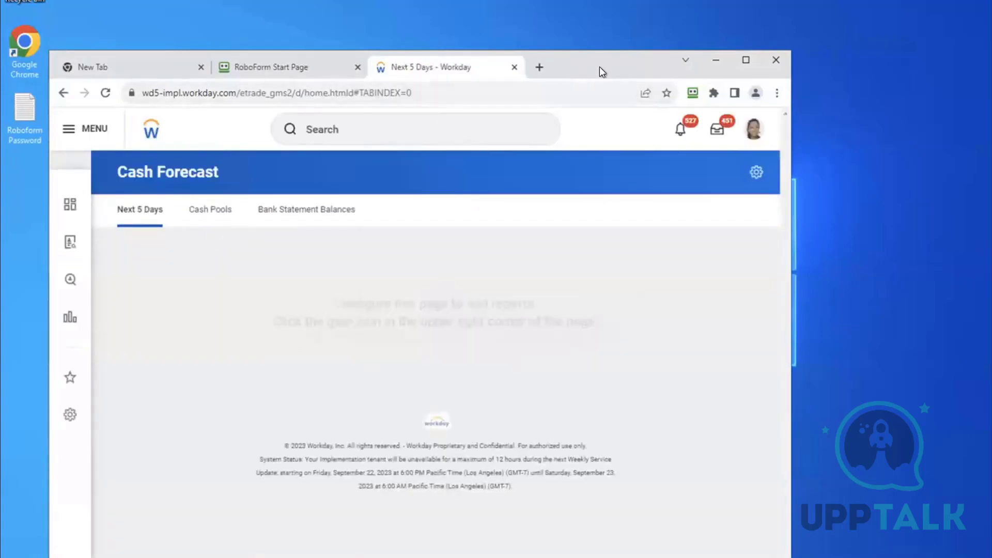
left_click(744, 62)
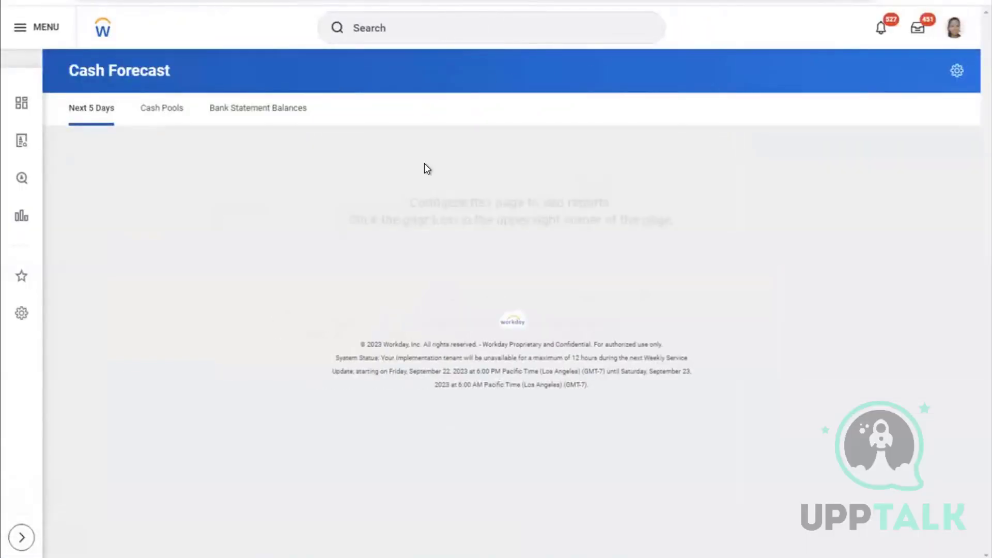
Search Workday for "cre EIB" and open the Create EIB task
left_click(391, 35)
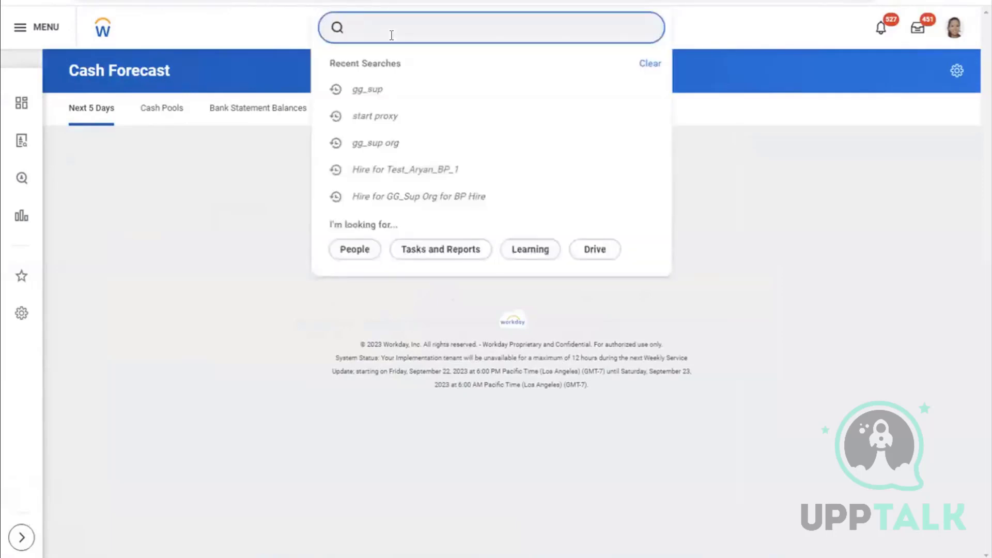
type("cre")
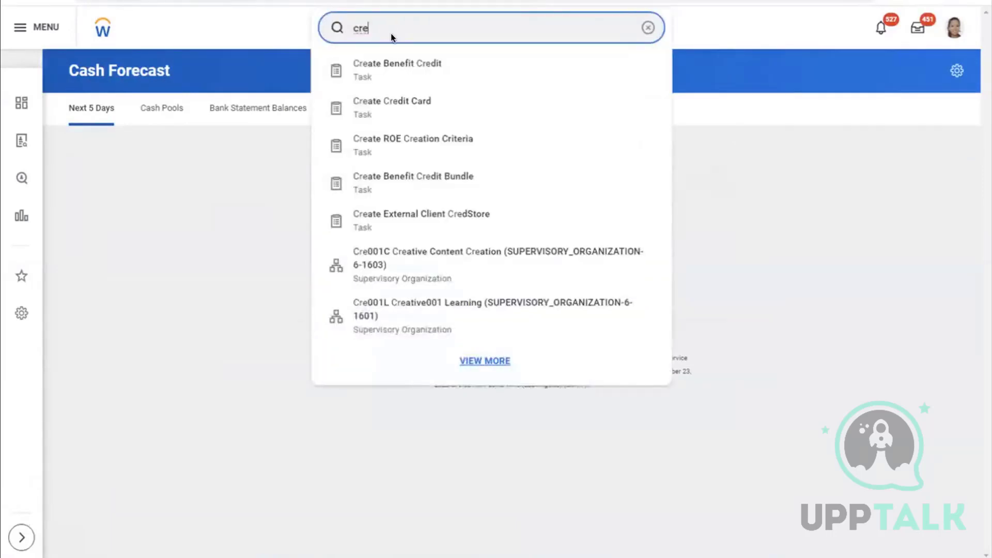
type(" EIB")
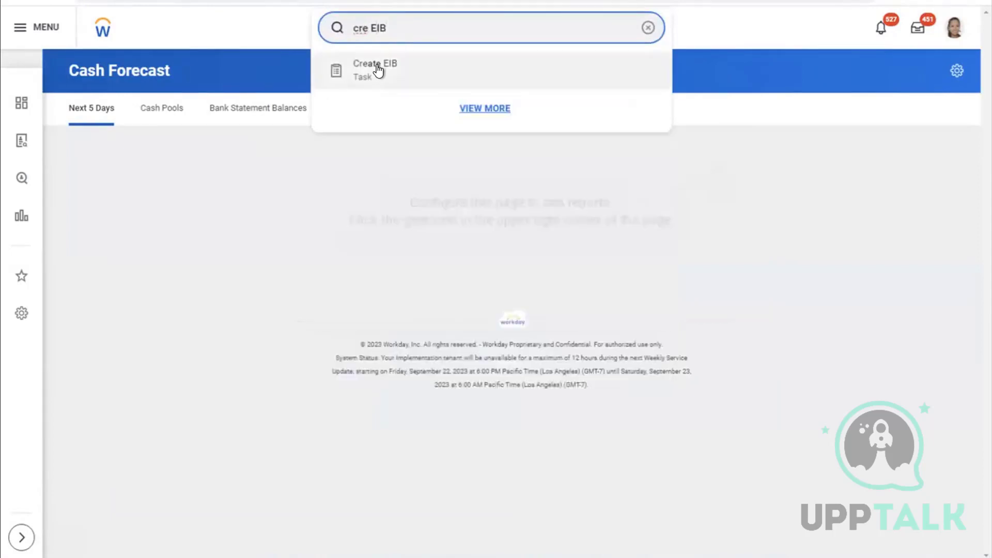
left_click(377, 66)
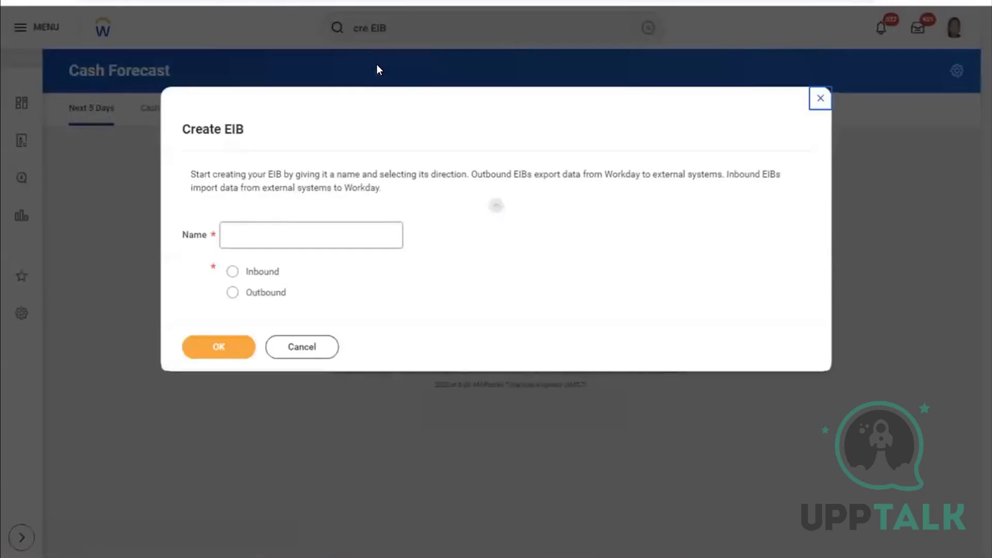
Create an inbound EIB named WD1_EIB_IN
left_click(233, 274)
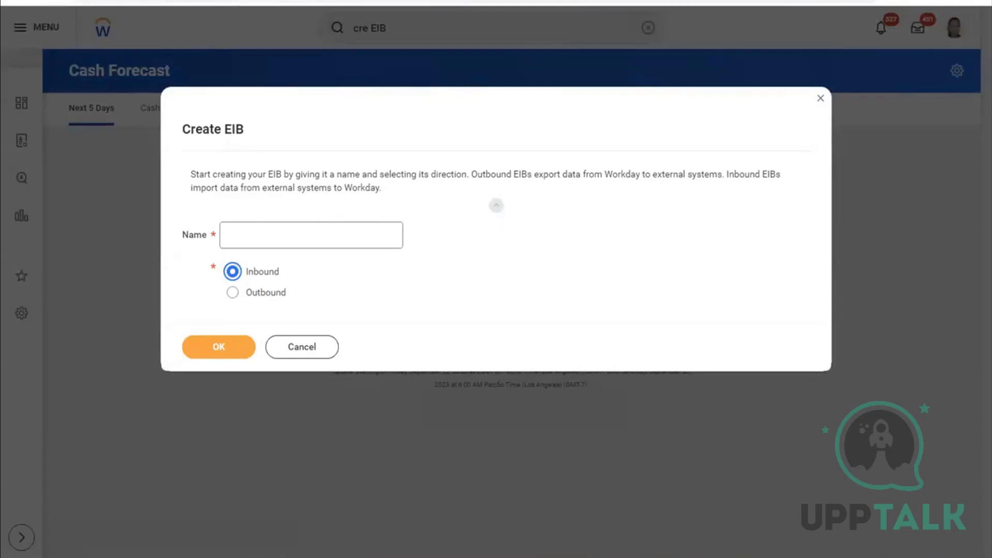
left_click(281, 228)
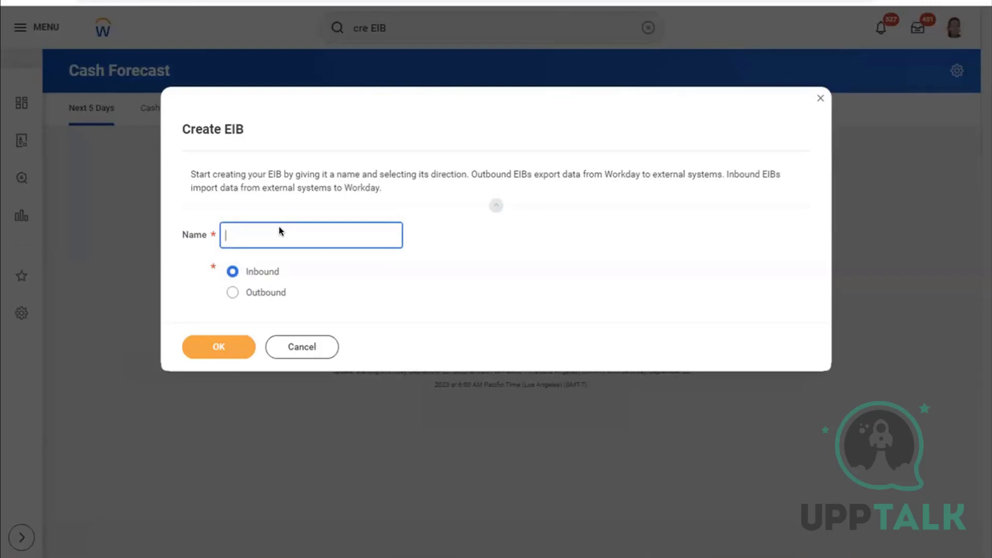
type("WD")
type("1_")
type("EIB")
key("BackSpace")
type("B_IN")
left_click(228, 350)
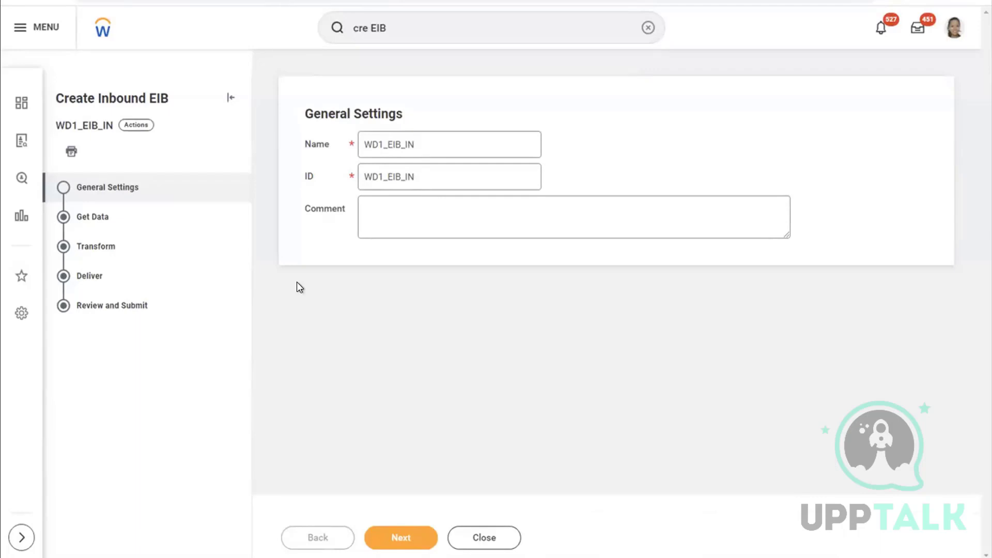
Accept the general settings and choose Attach File at Launch as the retrieval method for Get Data
left_click(410, 536)
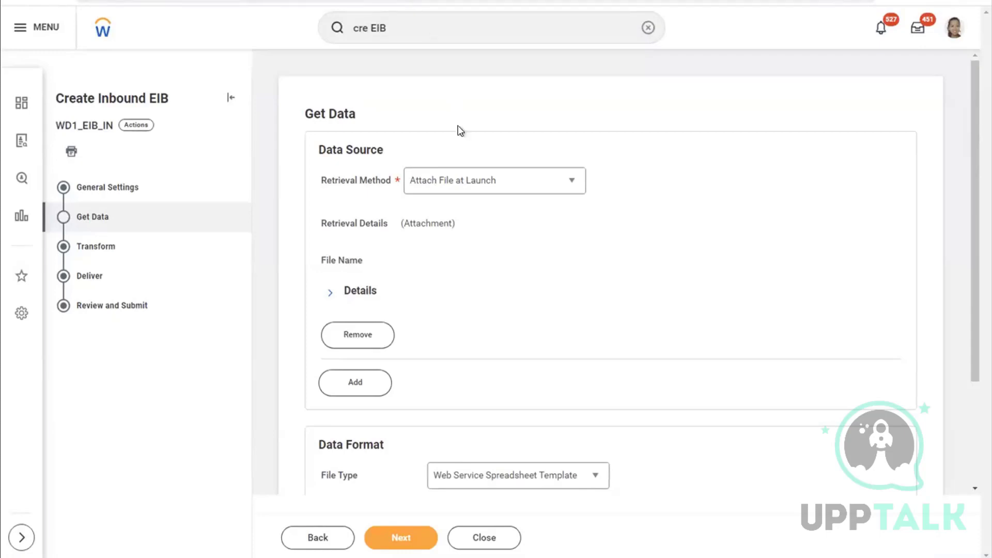
left_click(474, 178)
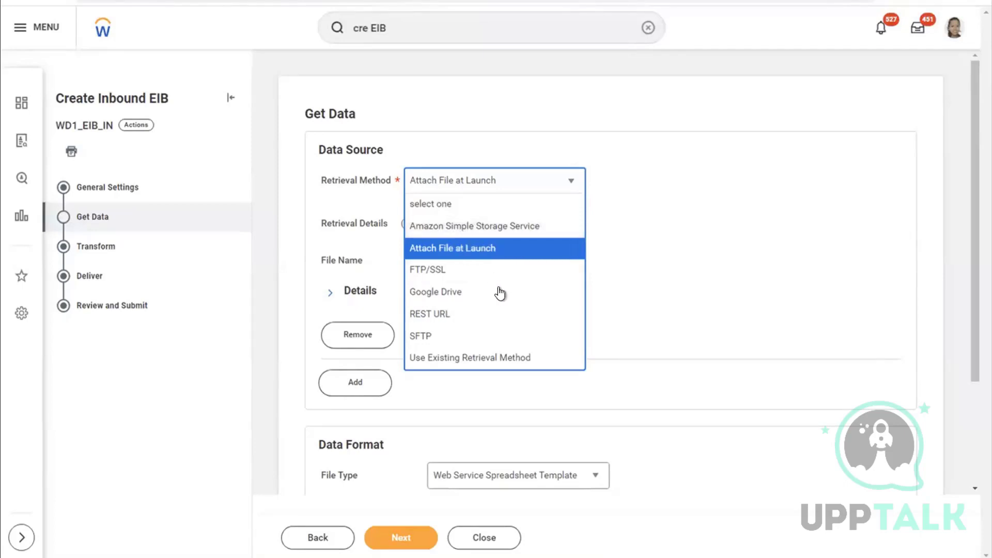
left_click(486, 251)
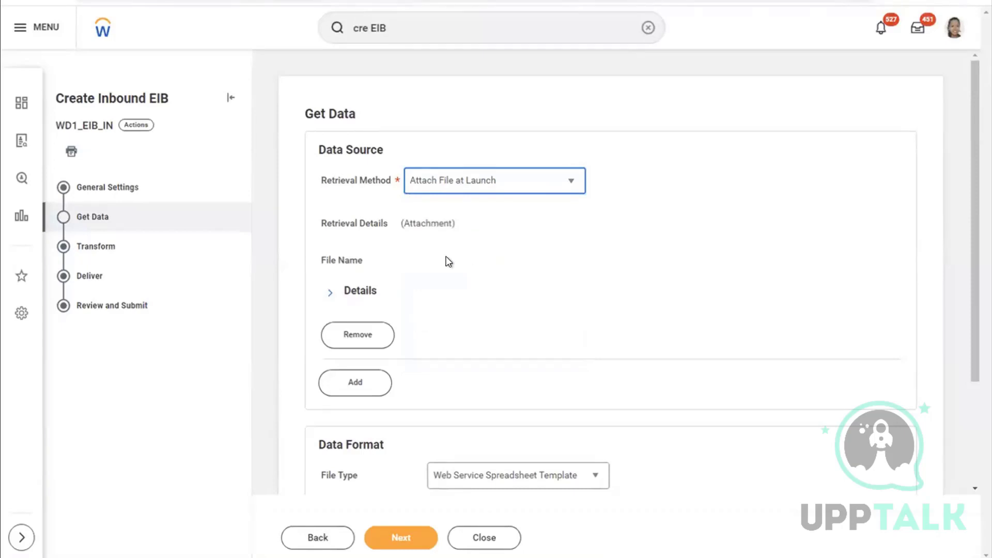
Search the Web Service Operation choices under Data Format for "resou", and clear the search
scroll(448, 261, "down", 3)
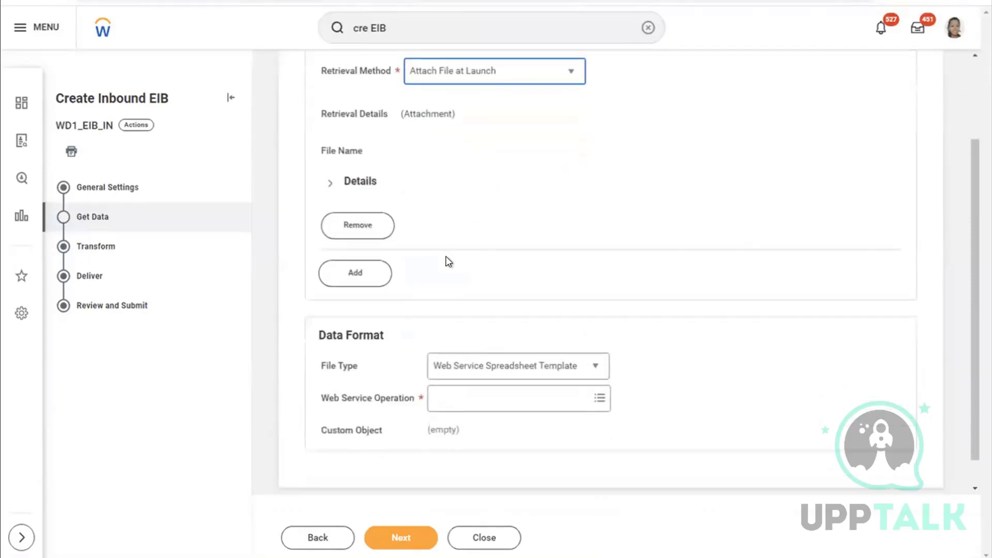
scroll(449, 261, "up", 1)
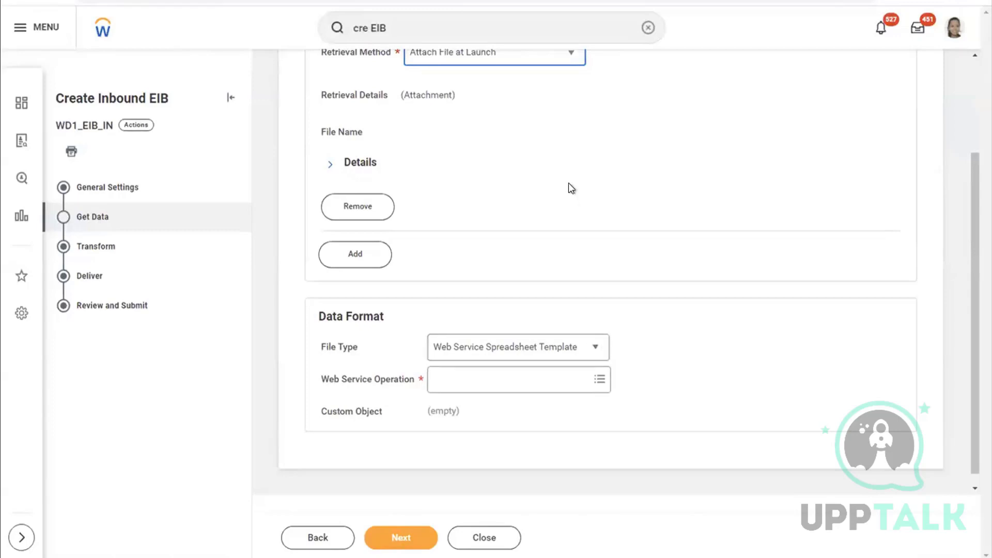
scroll(568, 182, "up", 2)
scroll(570, 187, "down", 2)
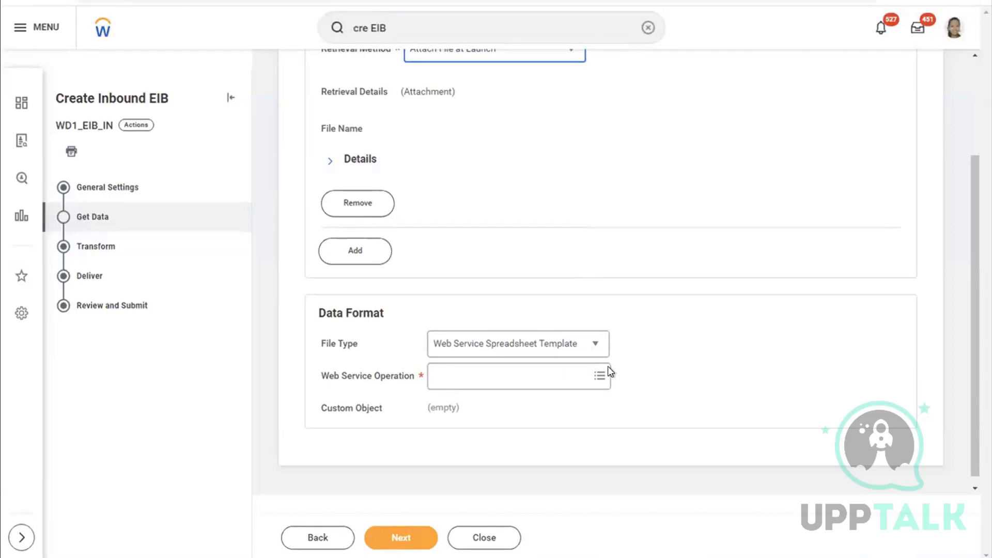
left_click(598, 375)
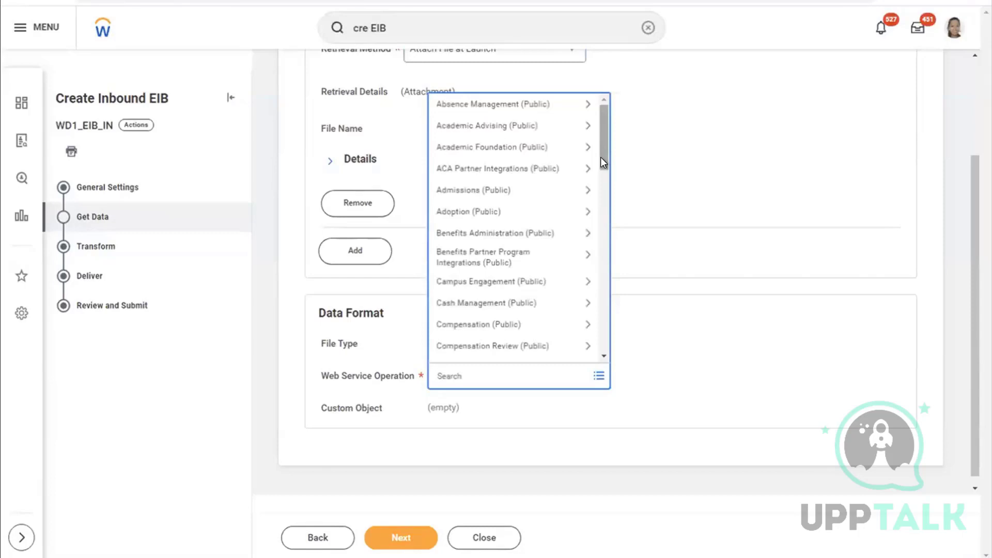
type("resou")
key("Return")
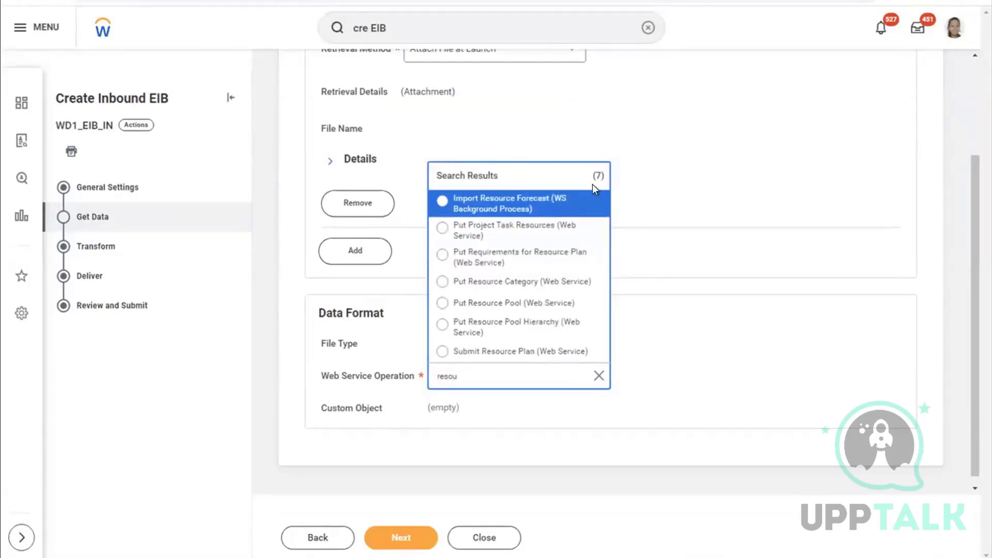
double_click(477, 369)
key("BackSpace")
left_click(599, 376)
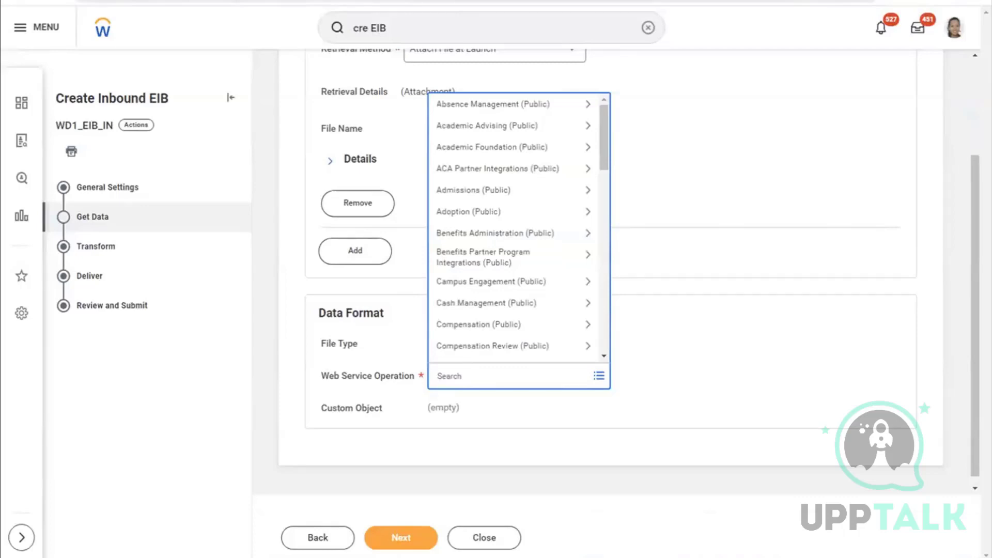
Search the Web Service Operation choices for "financial", and return to the full category list
type("financial")
key("Return")
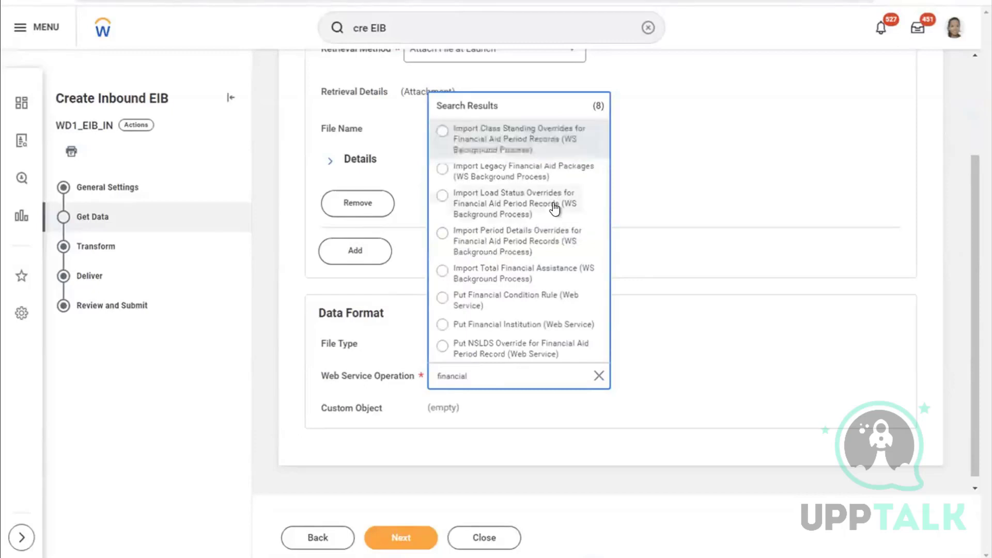
left_click(597, 375)
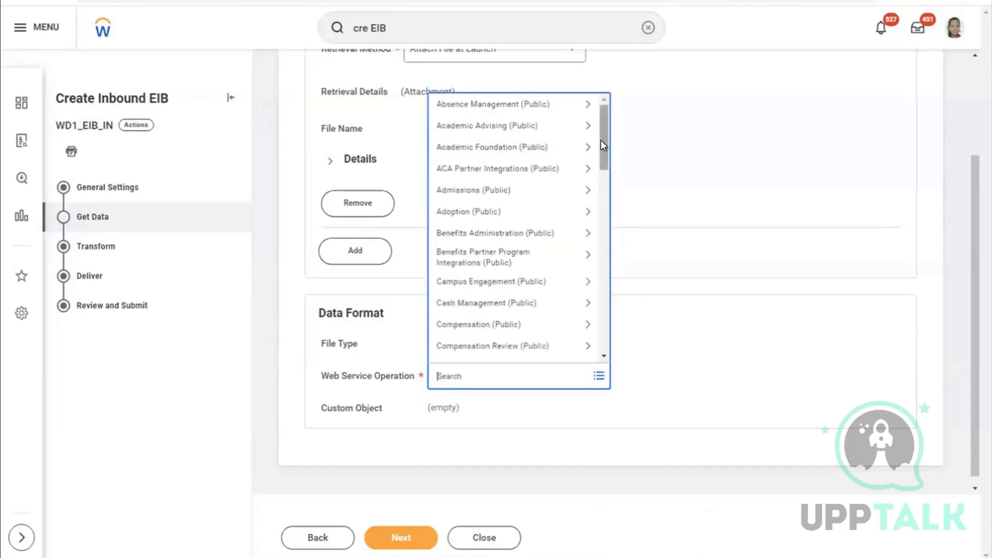
Browse the web service categories from Absence Management down to Workday Extensibility and return to the start of the list
left_click_drag(600, 140, 597, 205)
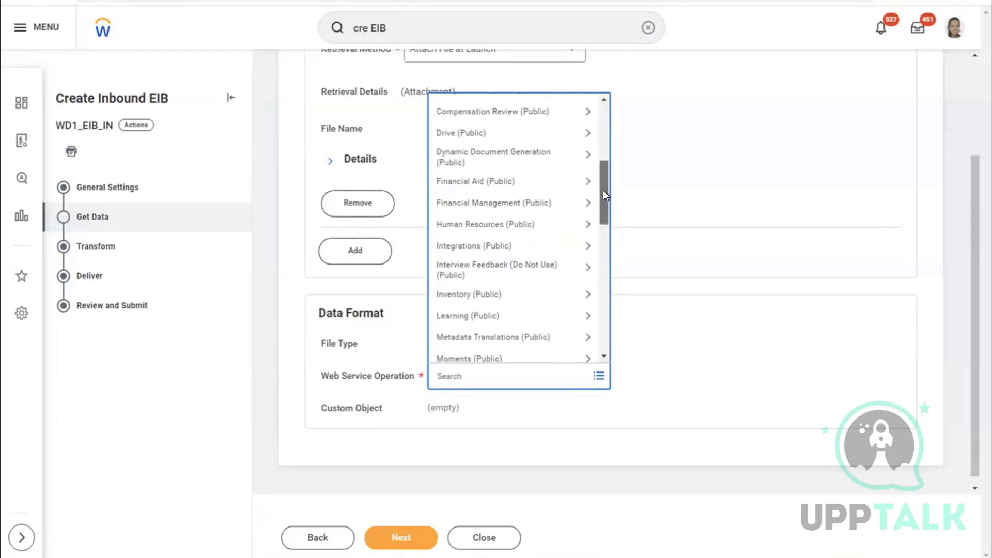
left_click_drag(603, 190, 603, 279)
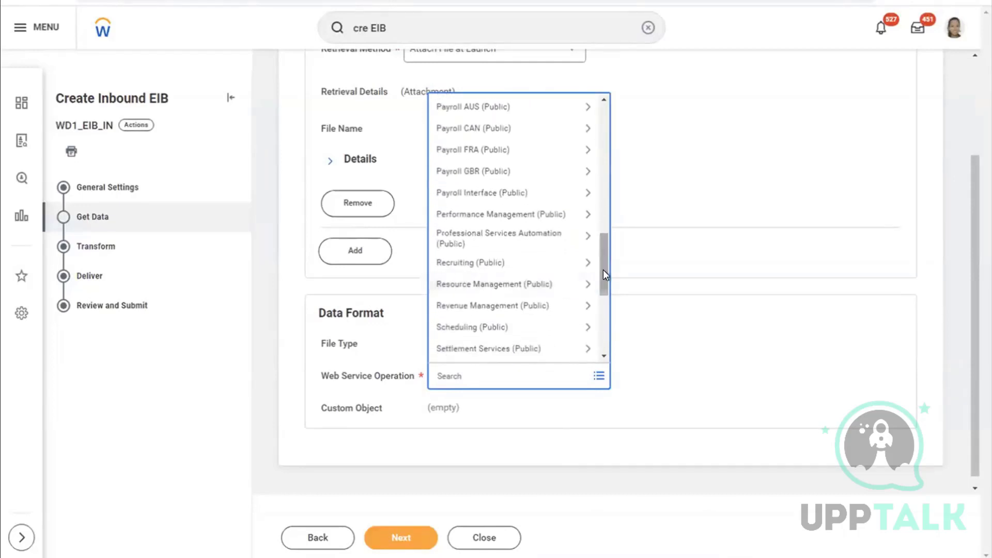
left_click_drag(603, 267, 603, 283)
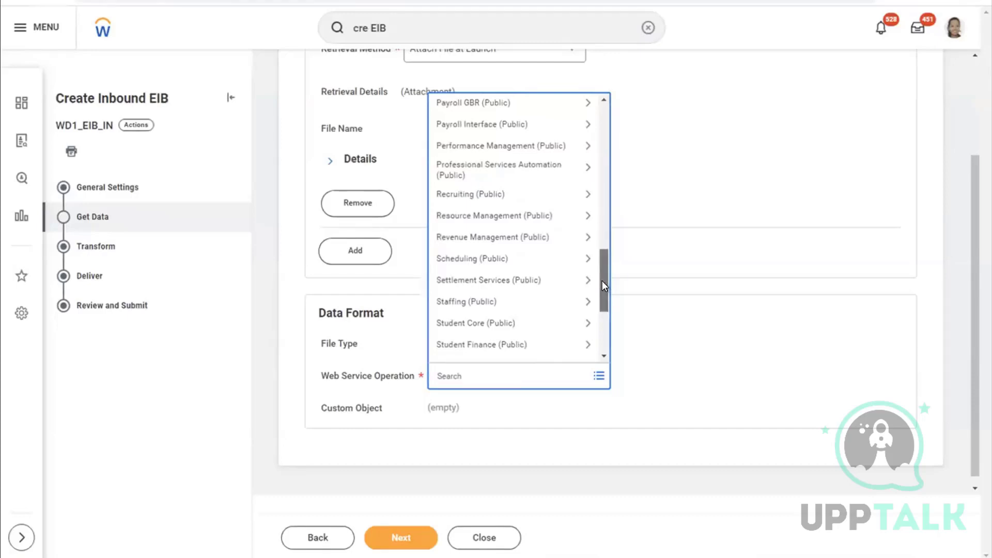
left_click_drag(602, 280, 603, 326)
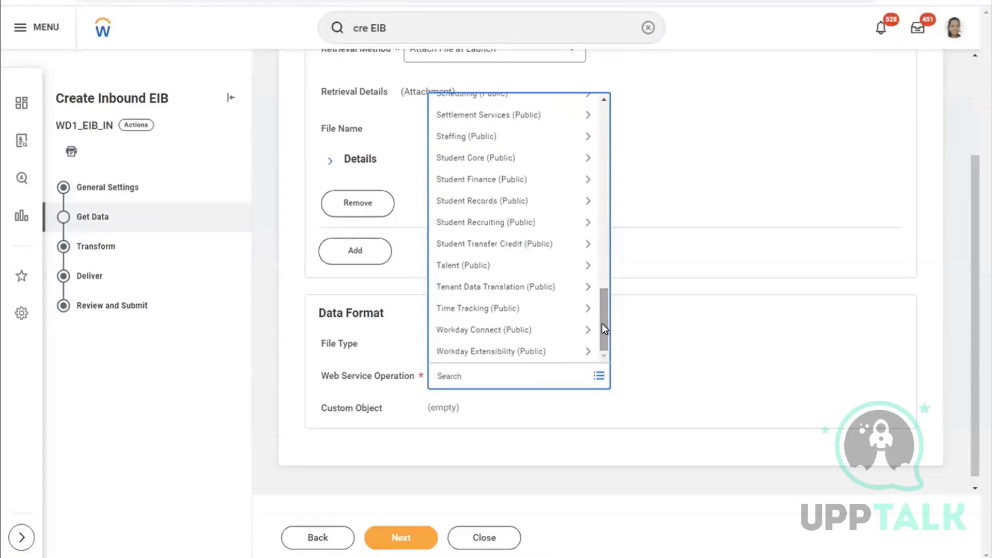
left_click(603, 323)
left_click_drag(603, 323, 600, 136)
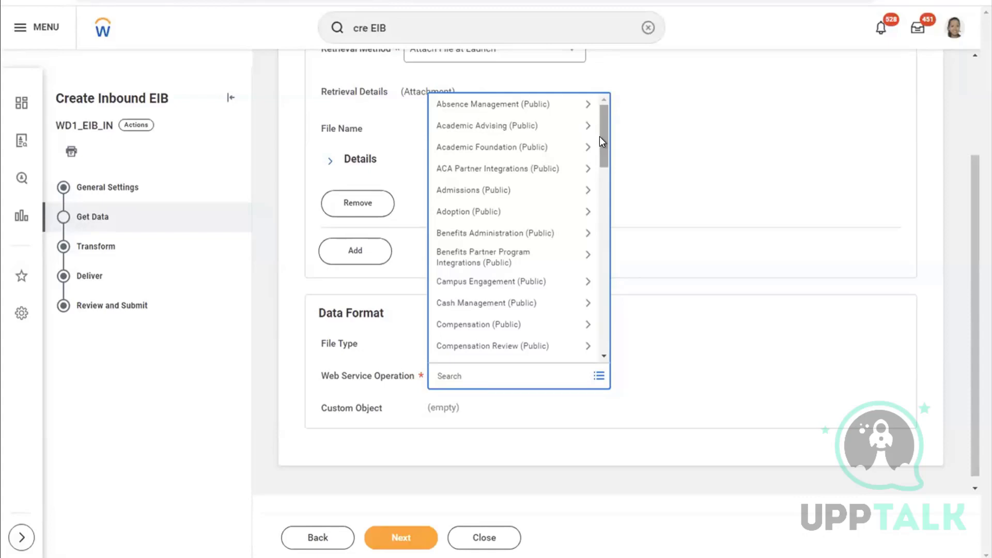
Switch to Spotlight Search to calculate 50000/60, clear the calculation and return to the EIB form
key("super+space")
type("5")
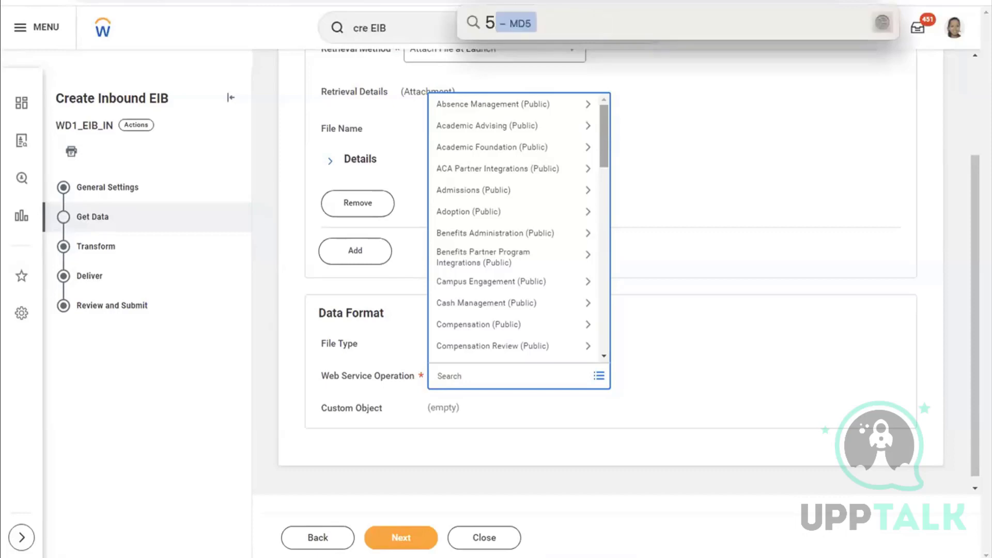
type("0000/60")
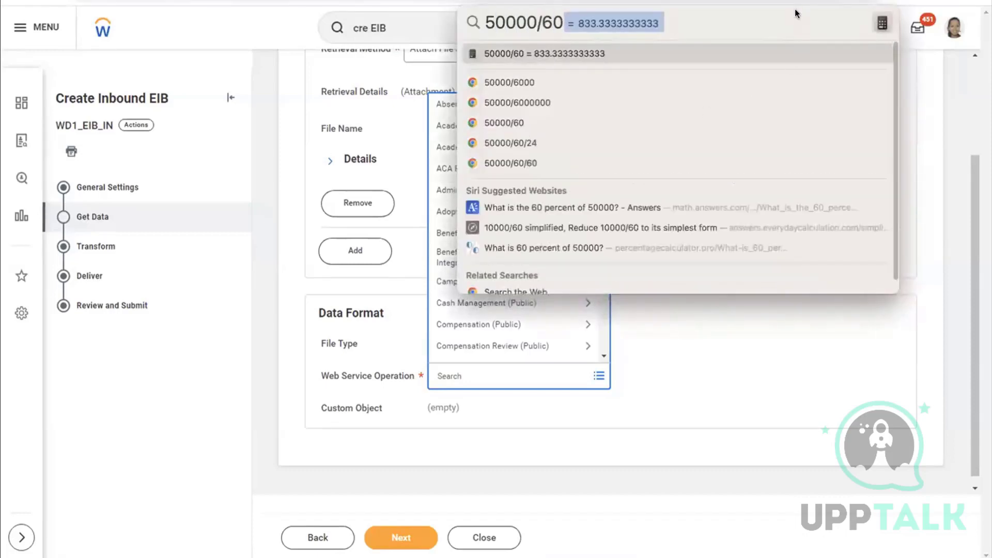
key("super+a")
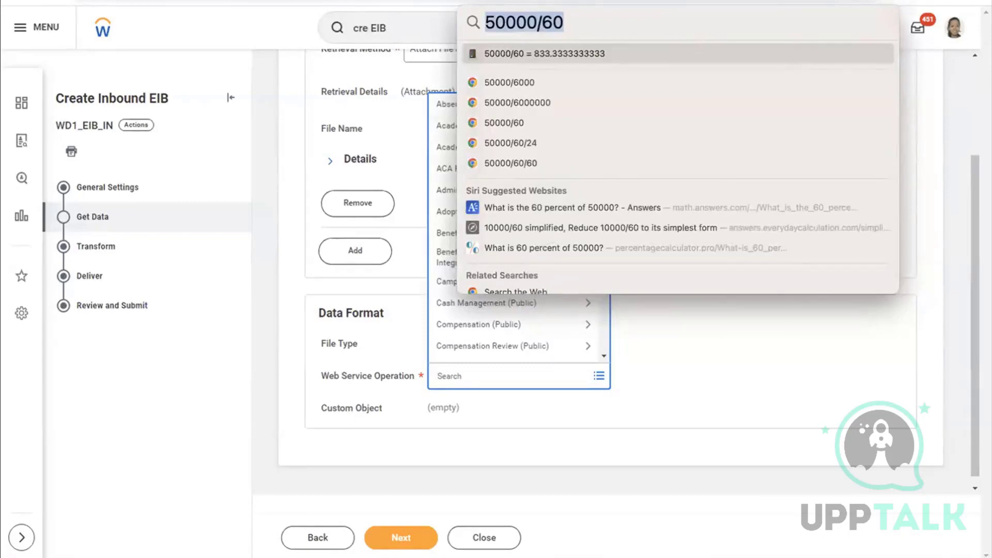
key("super")
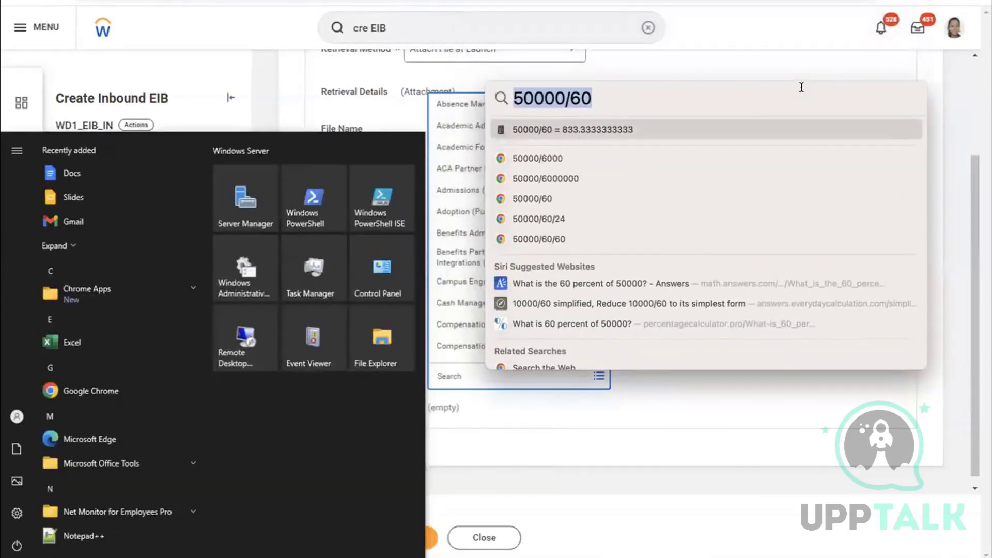
key("BackSpace")
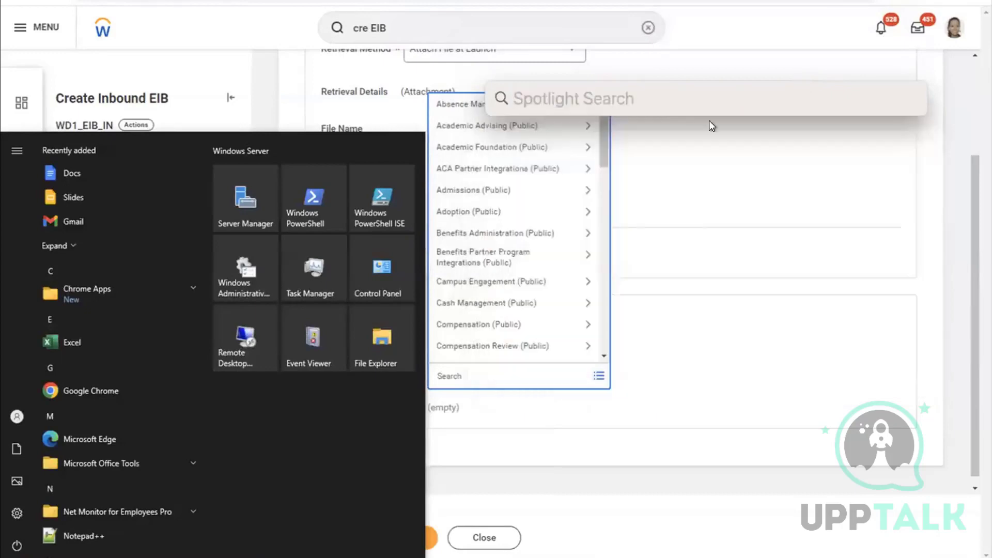
left_click(724, 209)
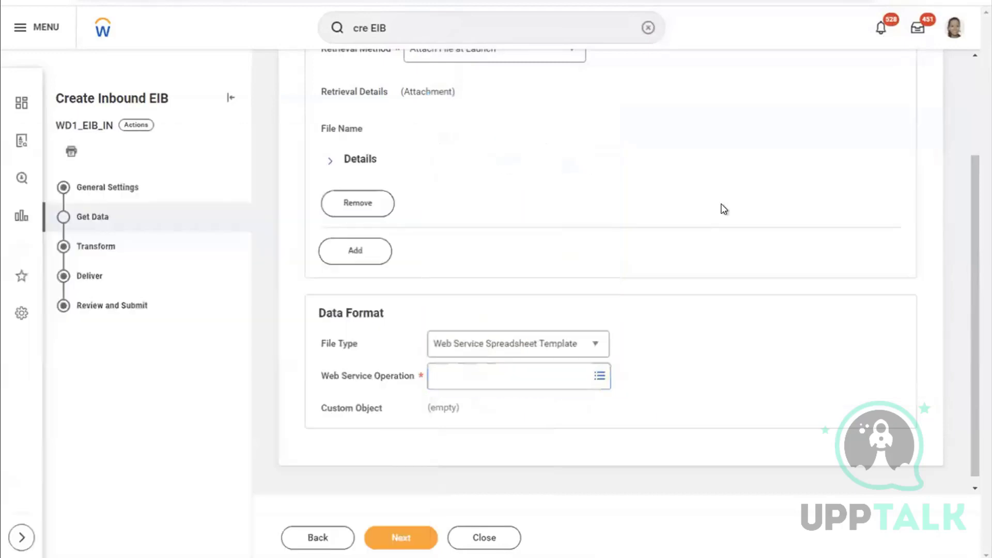
Search the Web Service Operation choices for "put location", select Put Location (Web Service), and continue to the Transform stage
left_click(599, 376)
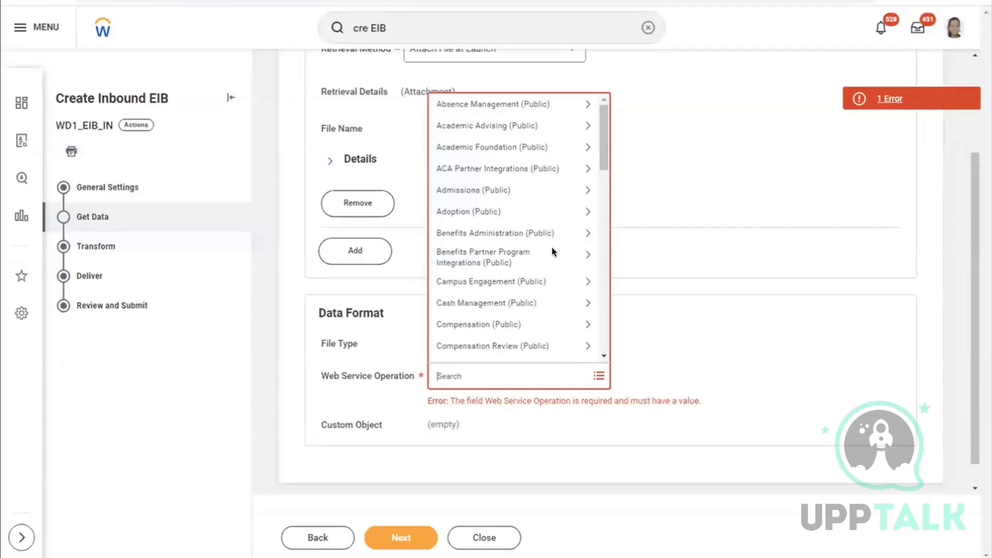
type("put location")
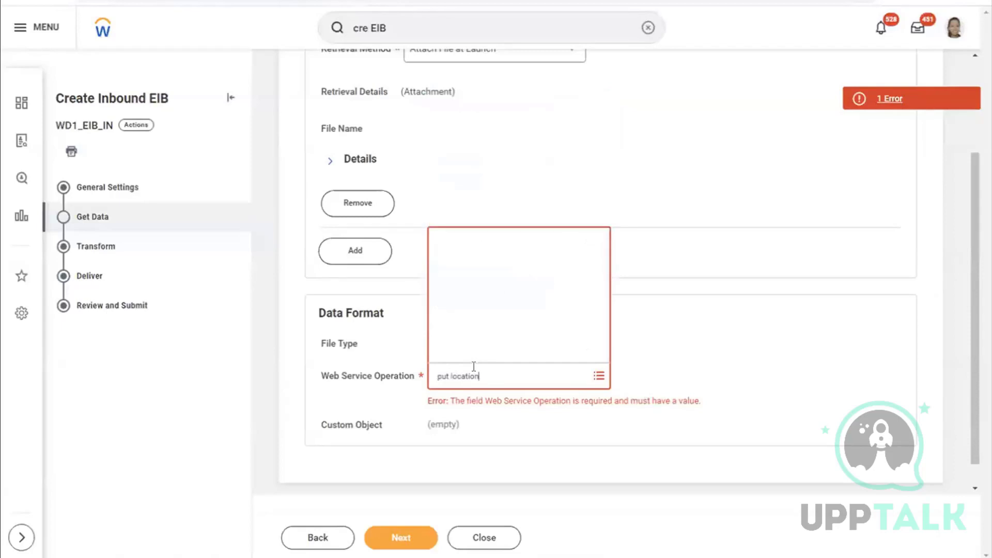
key("Return")
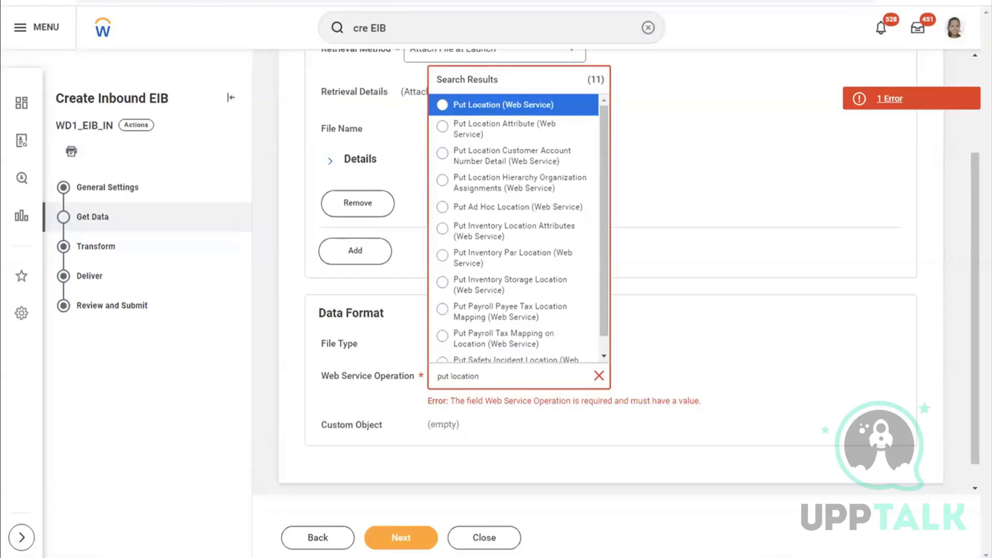
scroll(607, 181, "down", 1)
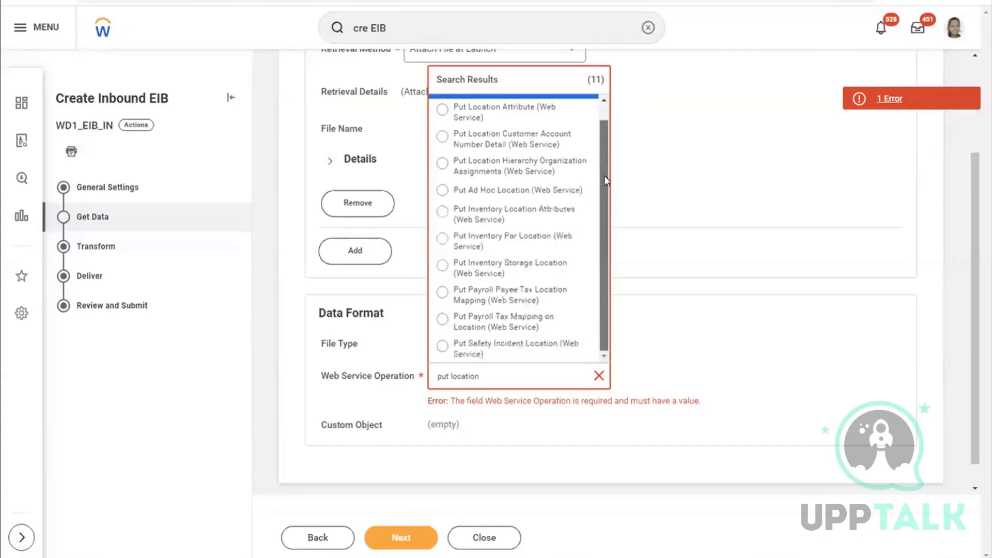
scroll(607, 178, "up", 1)
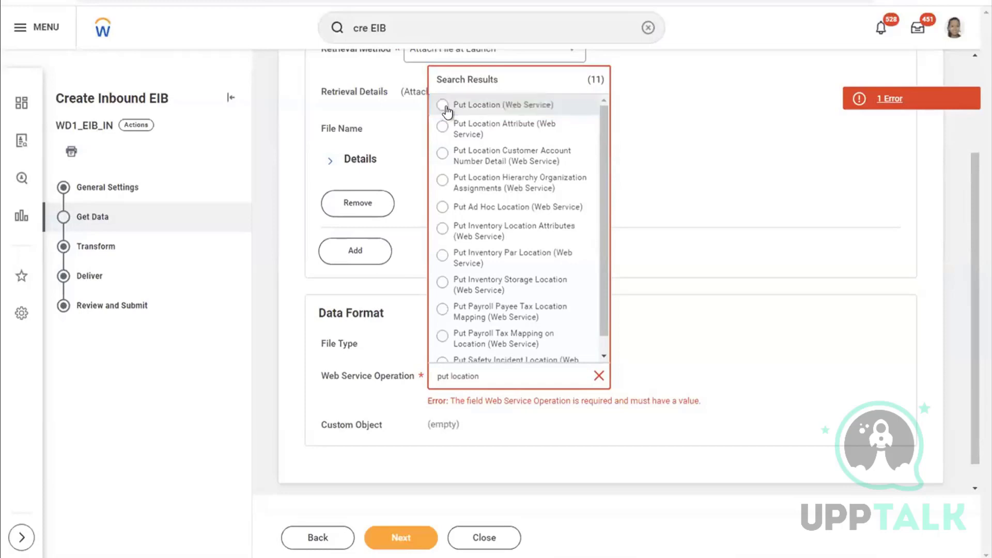
left_click(443, 106)
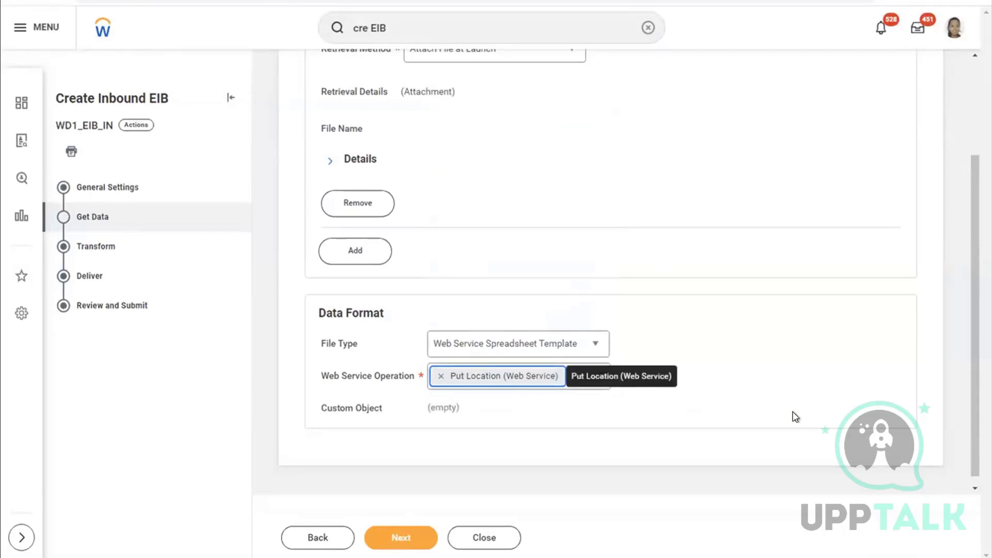
left_click(410, 537)
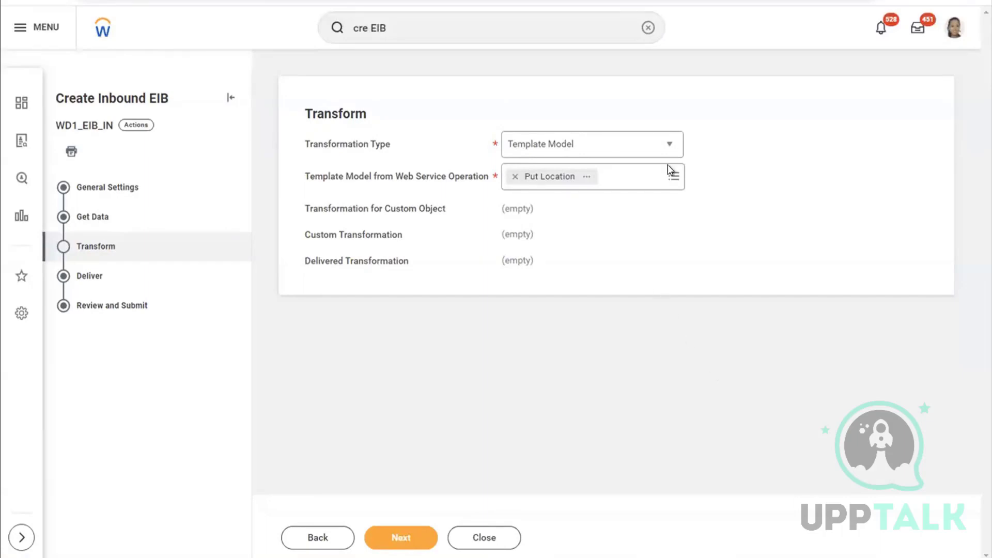
Keep Template Model as the transformation type and Workday Web Service Operation as the delivery method, and advance to Review and Submit
left_click(670, 145)
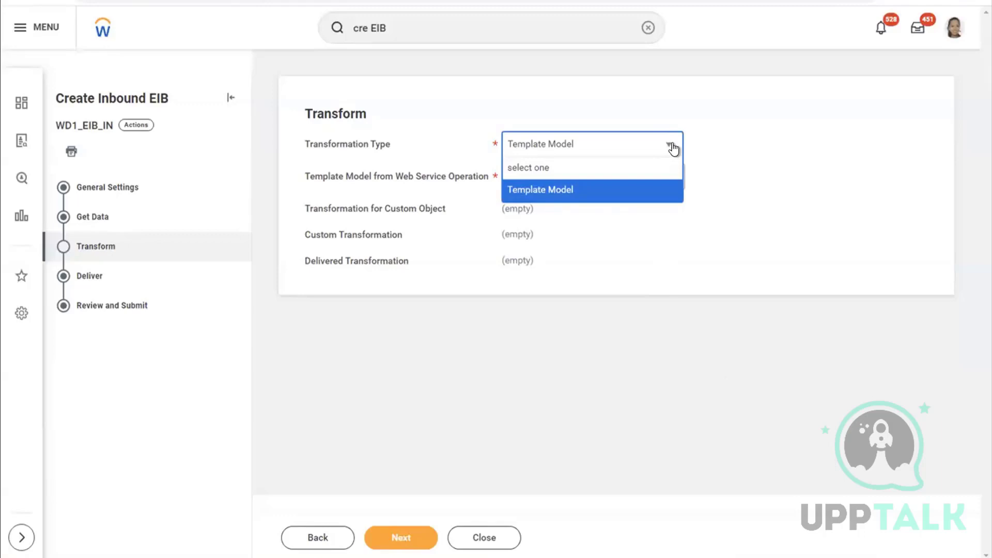
left_click(717, 142)
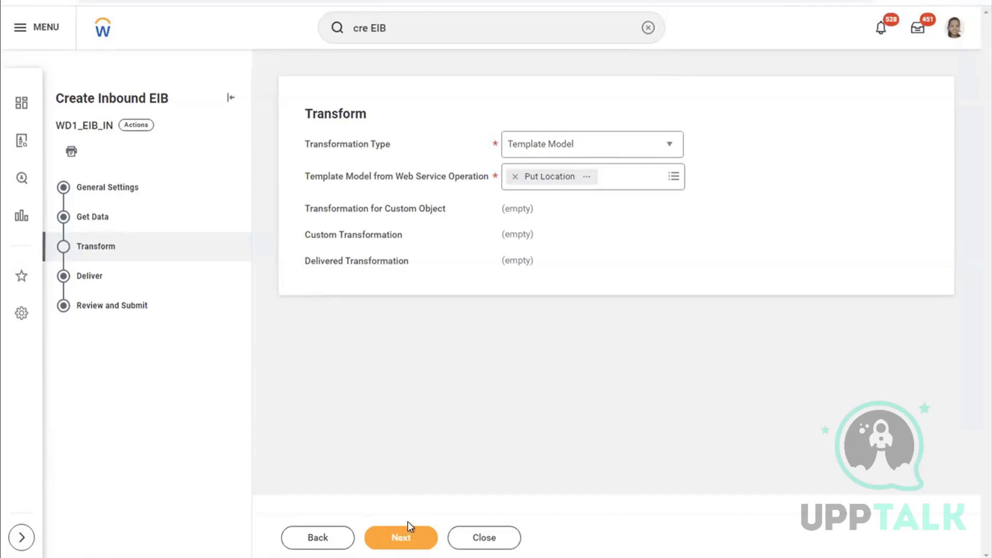
left_click(406, 540)
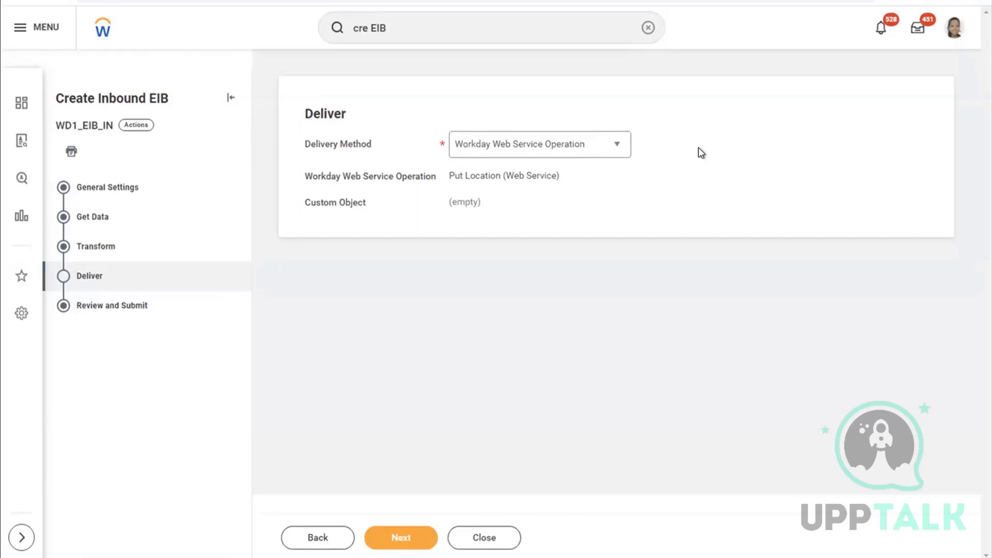
left_click(396, 537)
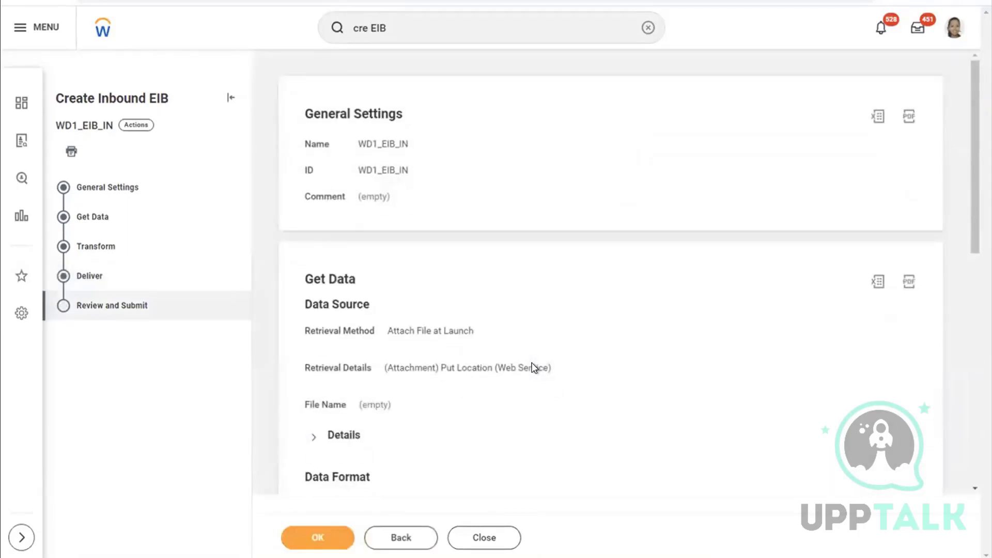
Review the General Settings, Get Data, Transform and Deliver summaries, and submit the inbound EIB
scroll(534, 368, "down", 3)
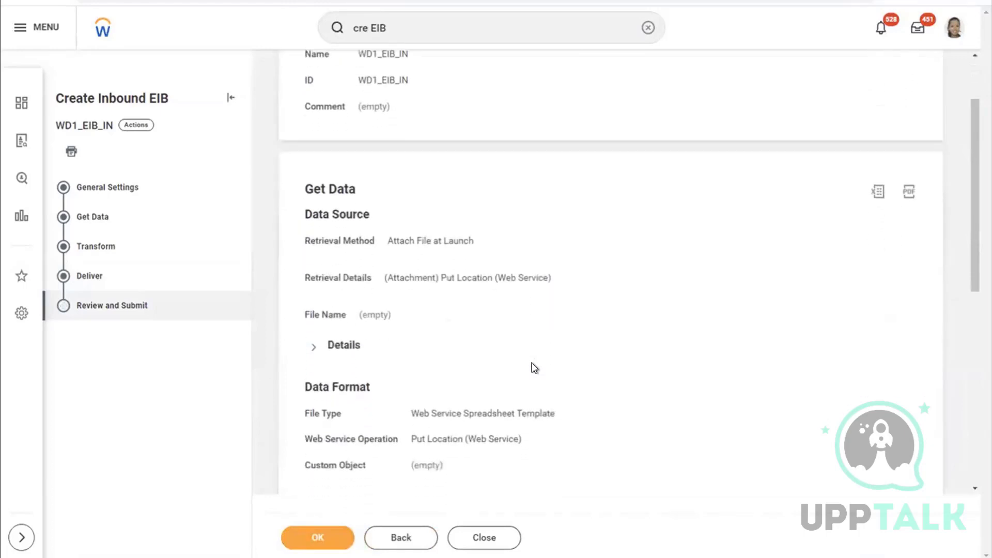
scroll(534, 368, "down", 1)
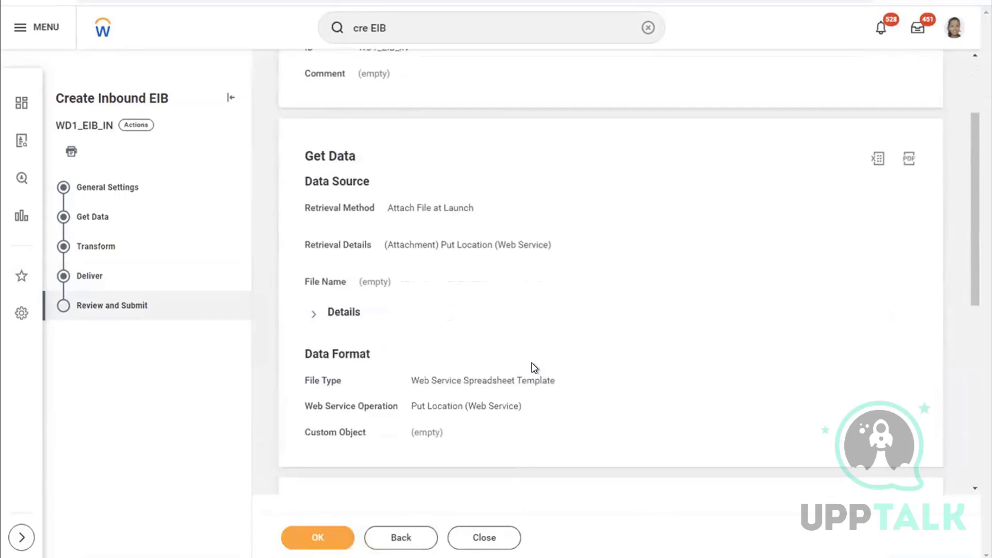
scroll(534, 367, "down", 1)
scroll(534, 368, "down", 3)
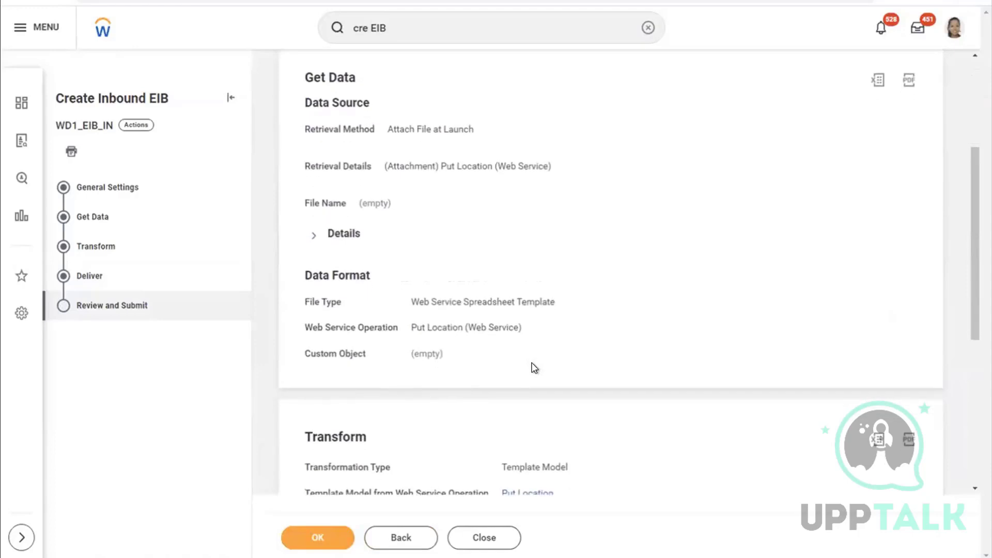
scroll(534, 368, "down", 2)
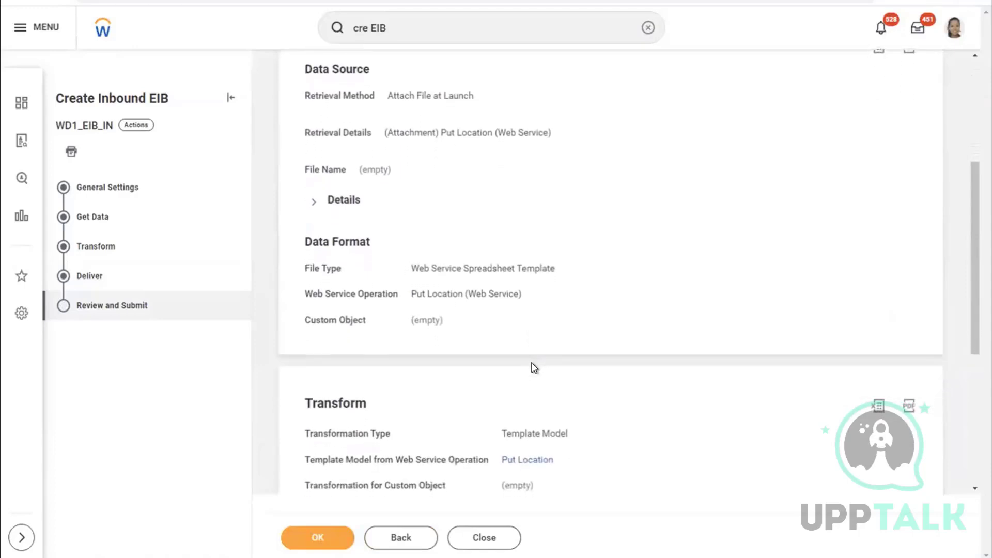
scroll(534, 368, "down", 3)
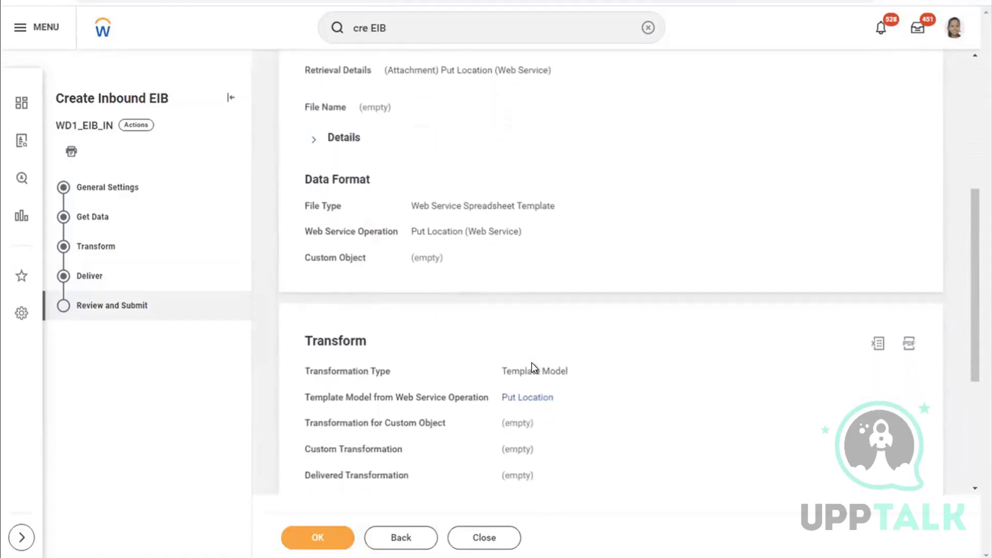
scroll(553, 437, "down", 2)
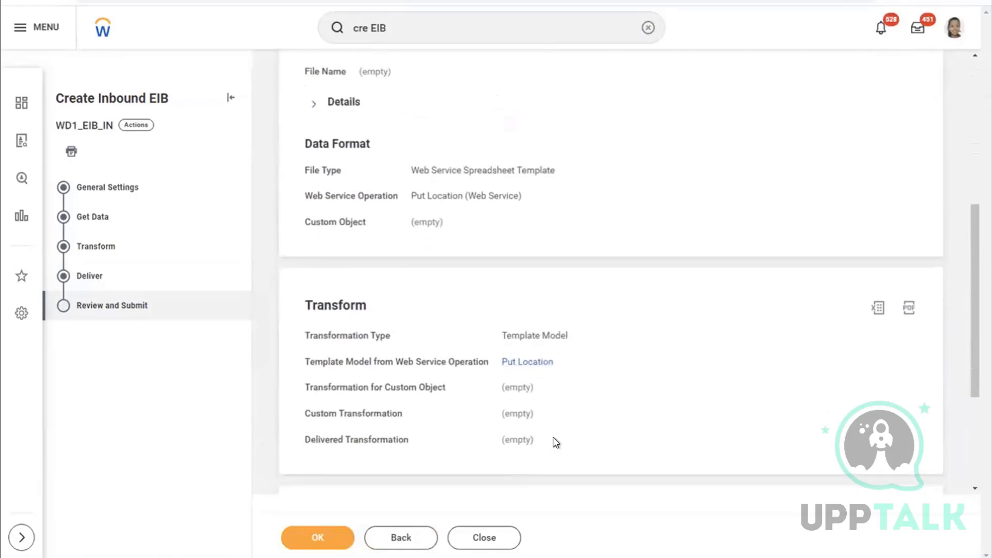
scroll(553, 437, "down", 4)
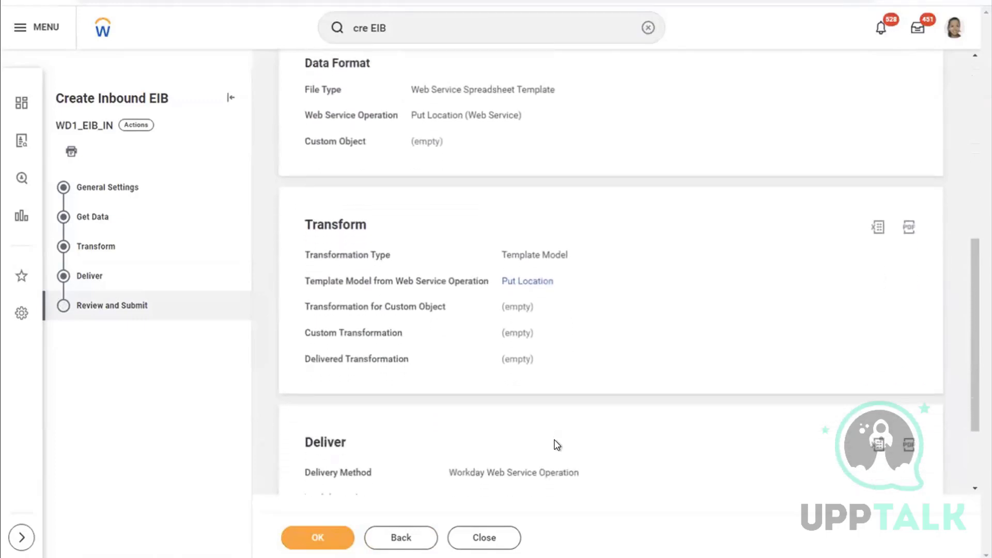
scroll(556, 444, "down", 1)
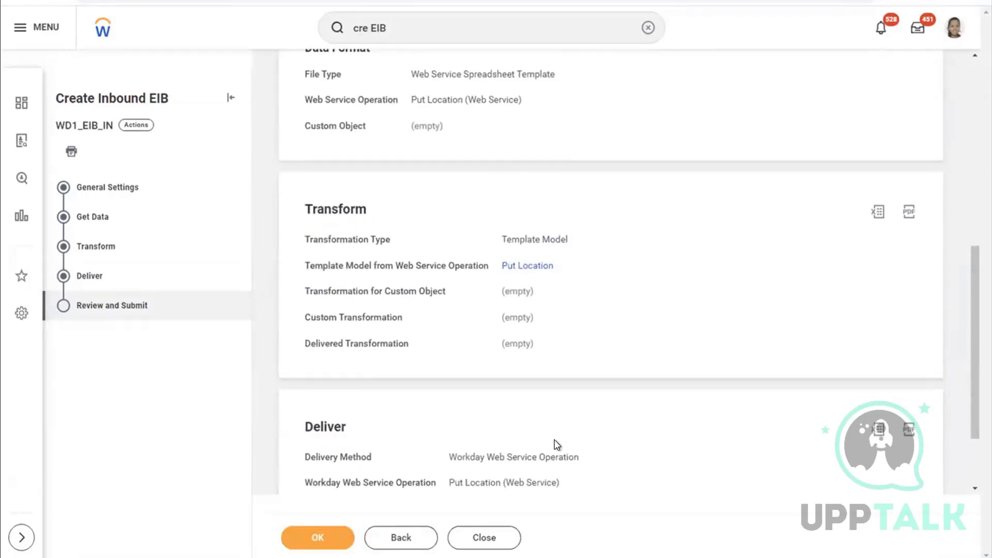
scroll(556, 445, "up", 1)
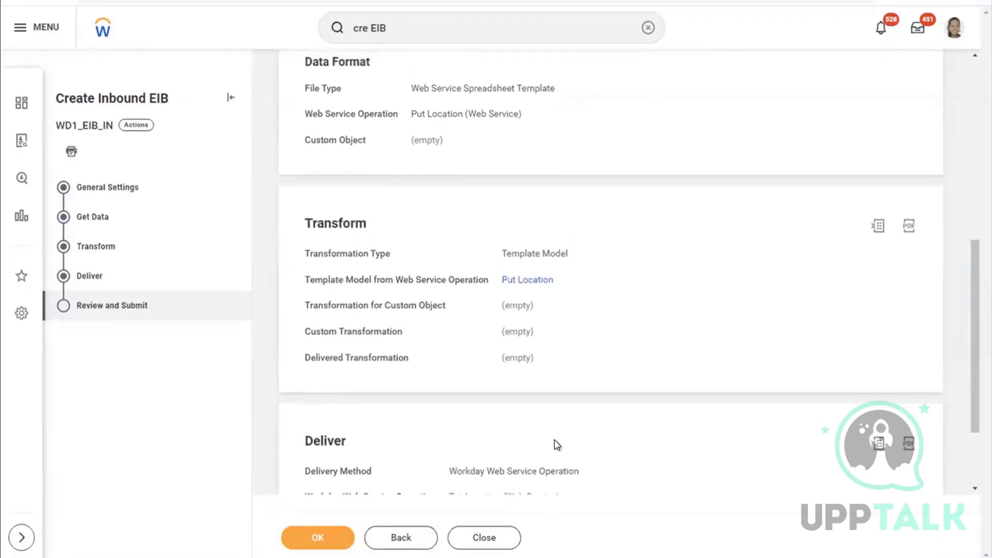
scroll(556, 445, "down", 2)
scroll(556, 445, "down", 2)
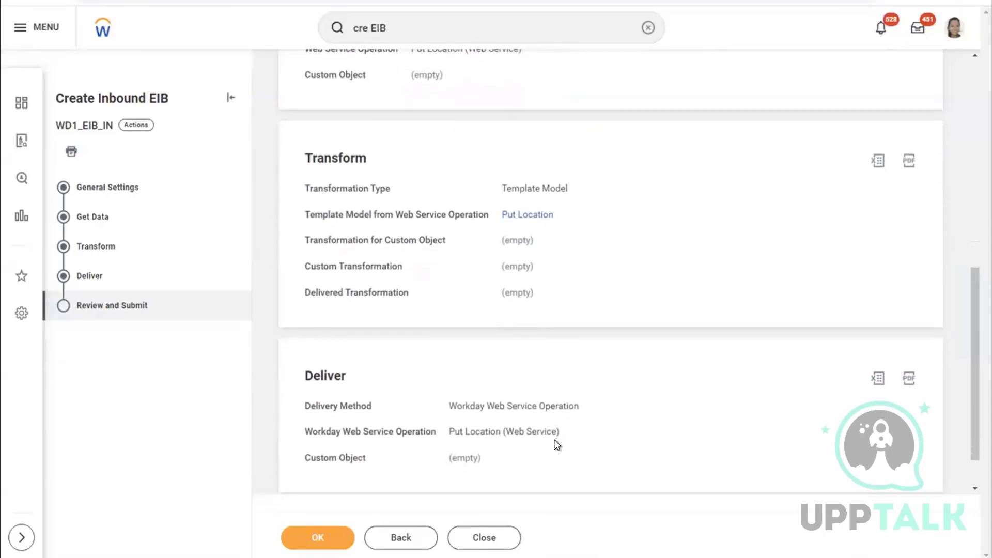
scroll(556, 445, "down", 2)
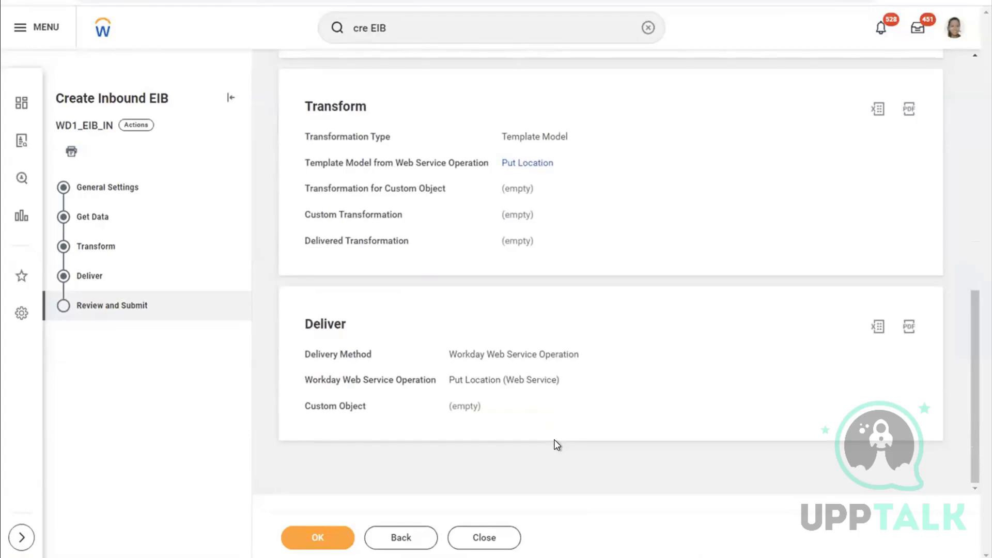
left_click(312, 539)
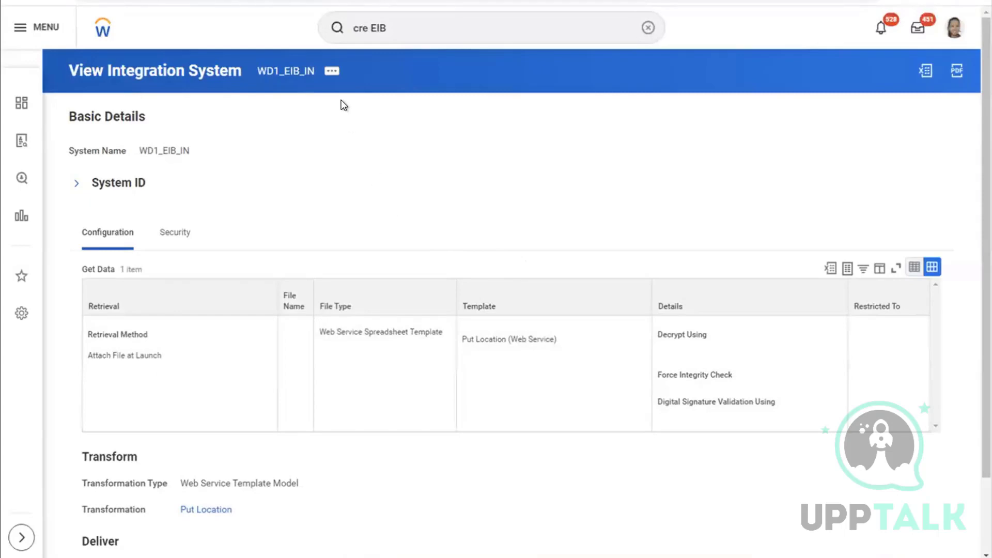
Open Generate Spreadsheet Template from the Template Model related actions of the WD1_EIB_IN integration system
left_click(331, 76)
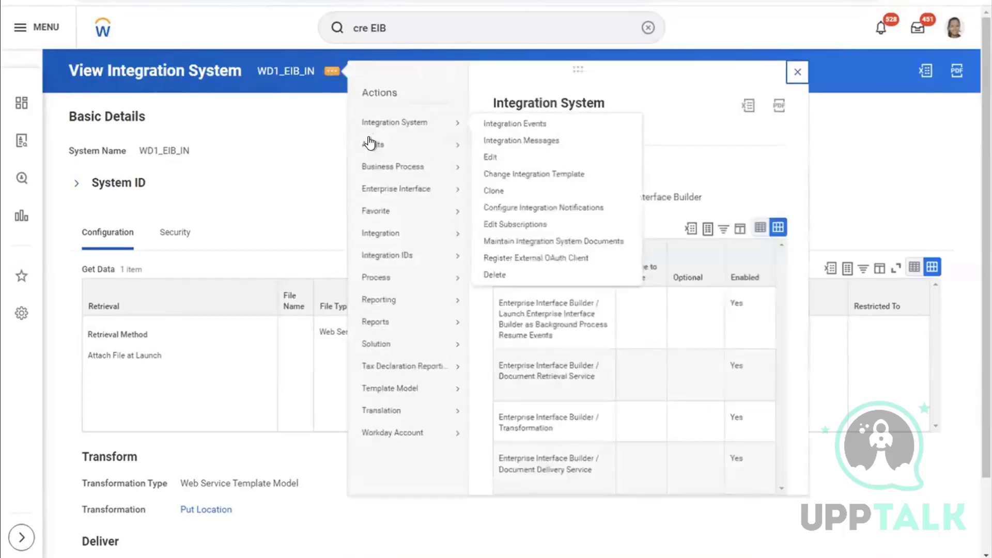
mouse_move(369, 146)
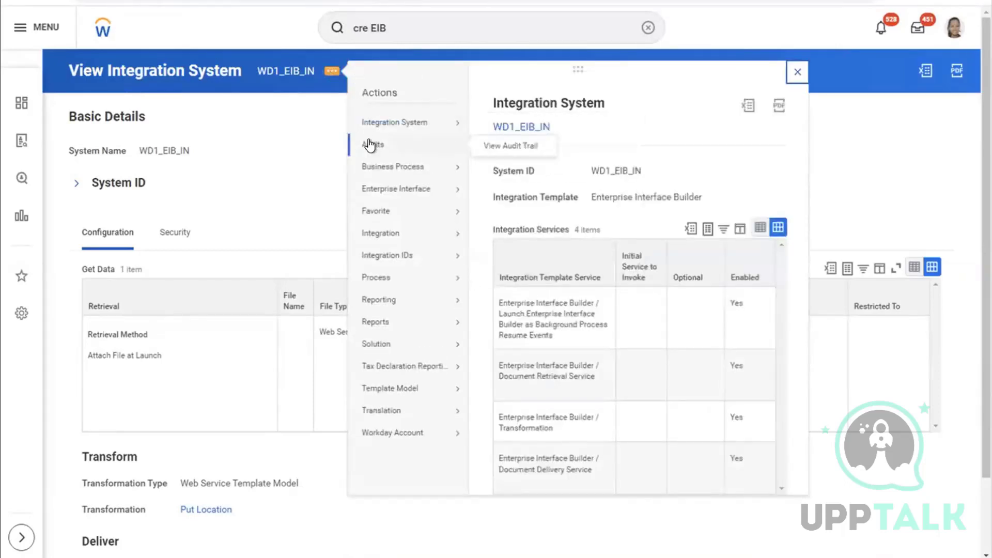
mouse_move(389, 127)
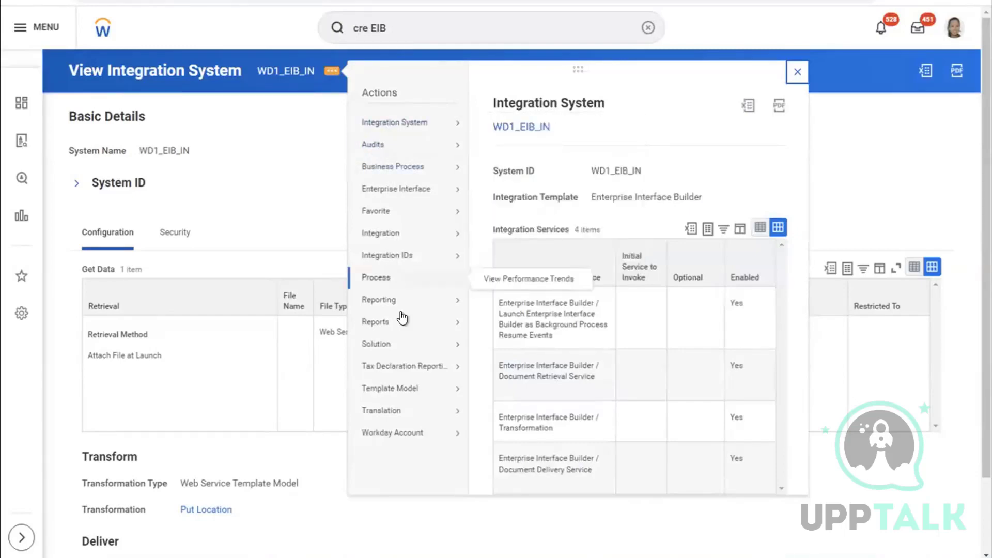
mouse_move(438, 391)
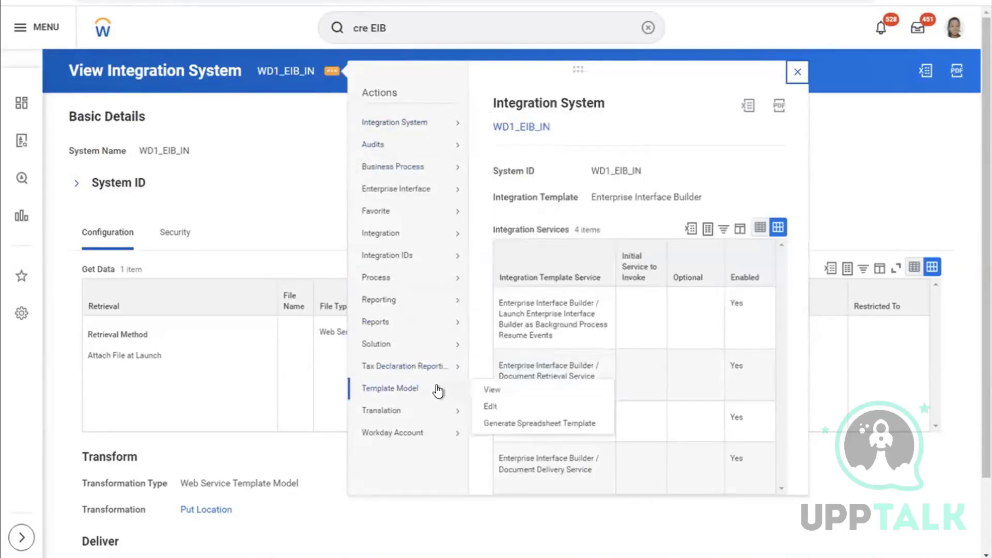
left_click(508, 424)
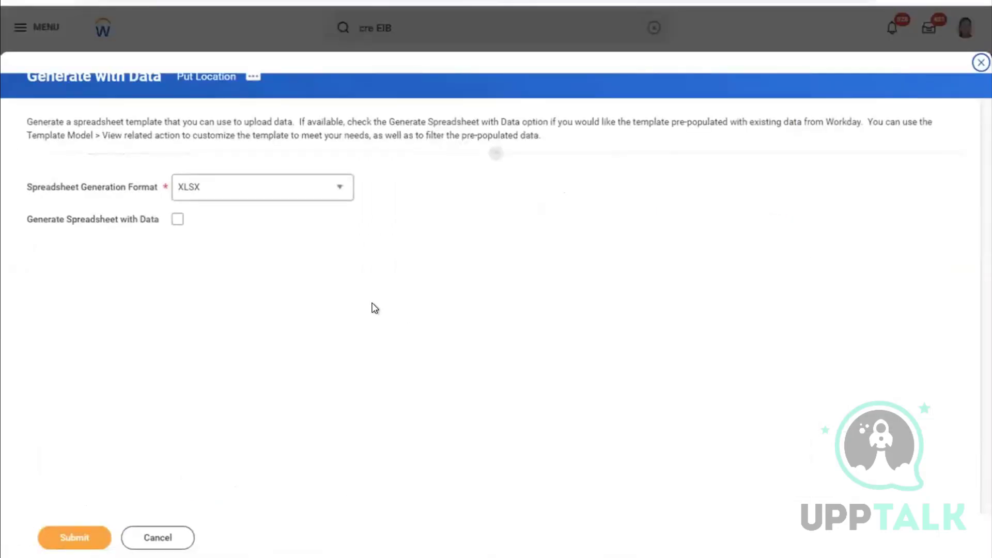
Generate the Put Location spreadsheet template in XLSX format, leaving Generate Spreadsheet with Data unticked
left_click(338, 194)
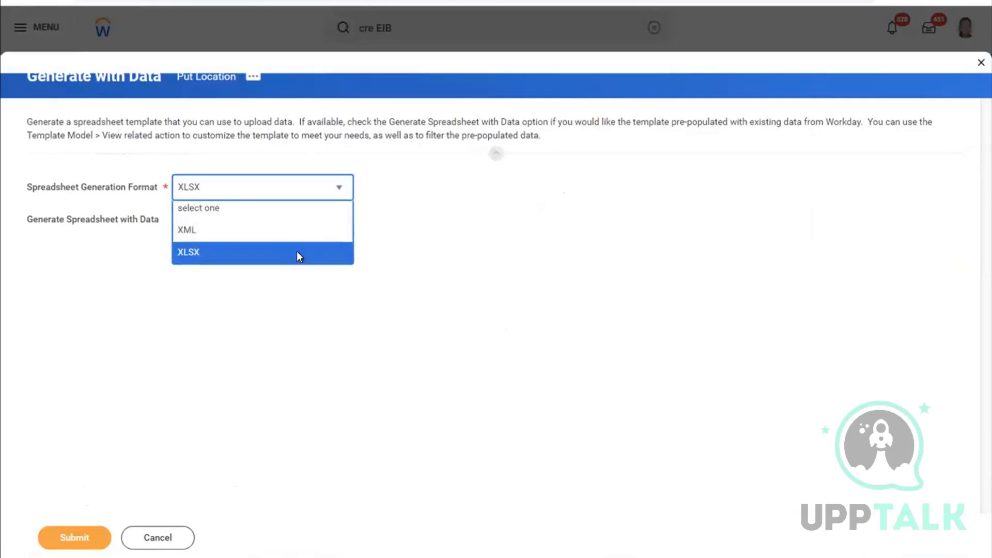
left_click(298, 254)
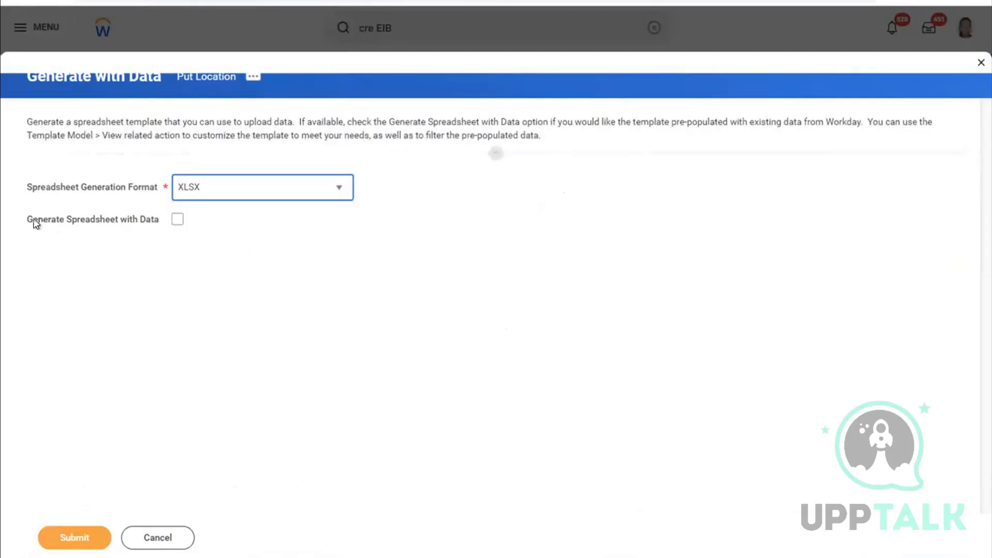
left_click_drag(27, 219, 154, 227)
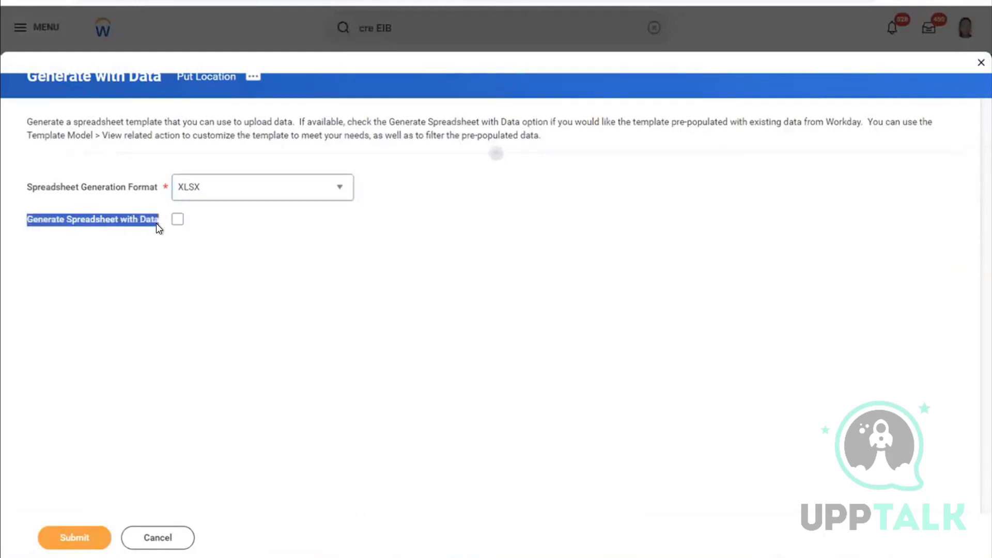
left_click(185, 238)
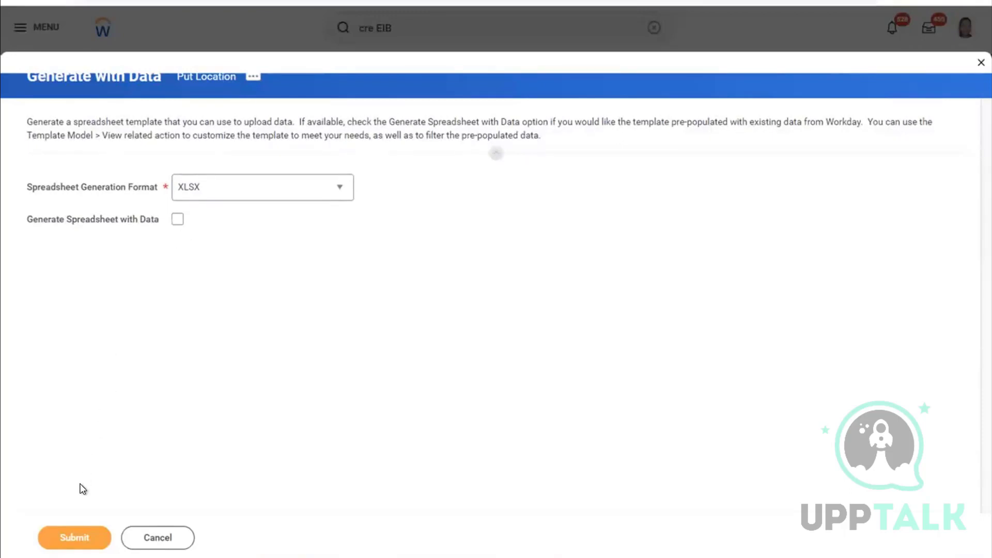
left_click(76, 537)
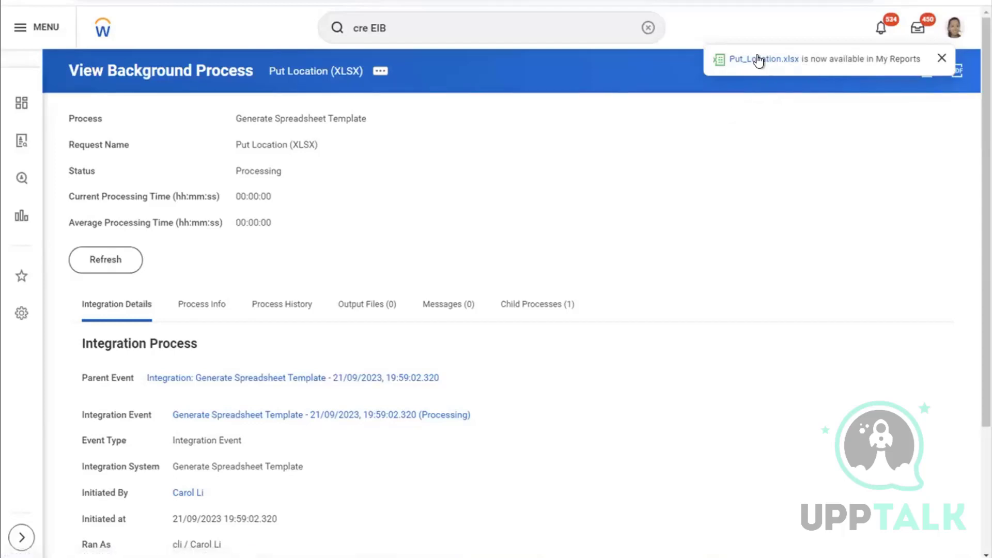
Refresh the Put Location (XLSX) background process and show its output files
left_click(126, 261)
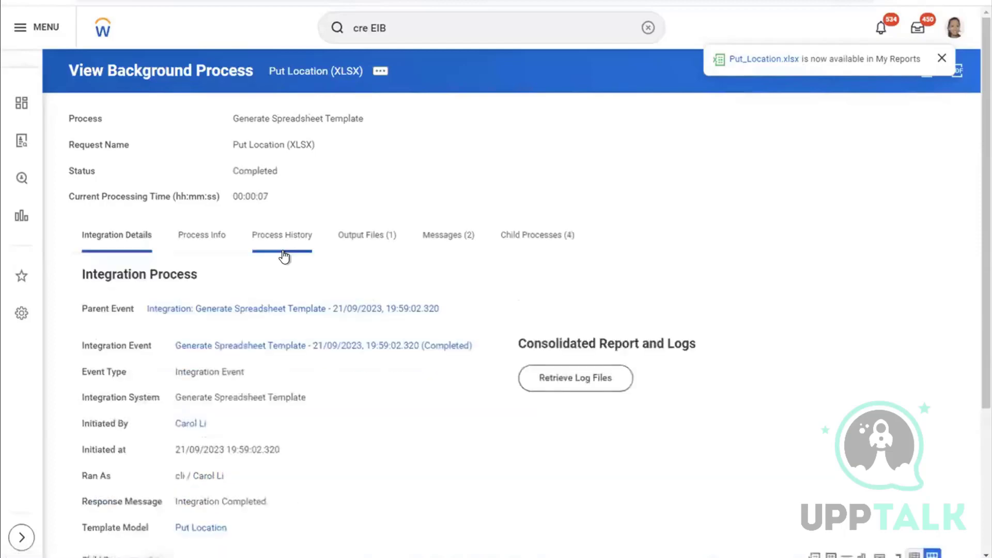
left_click(355, 235)
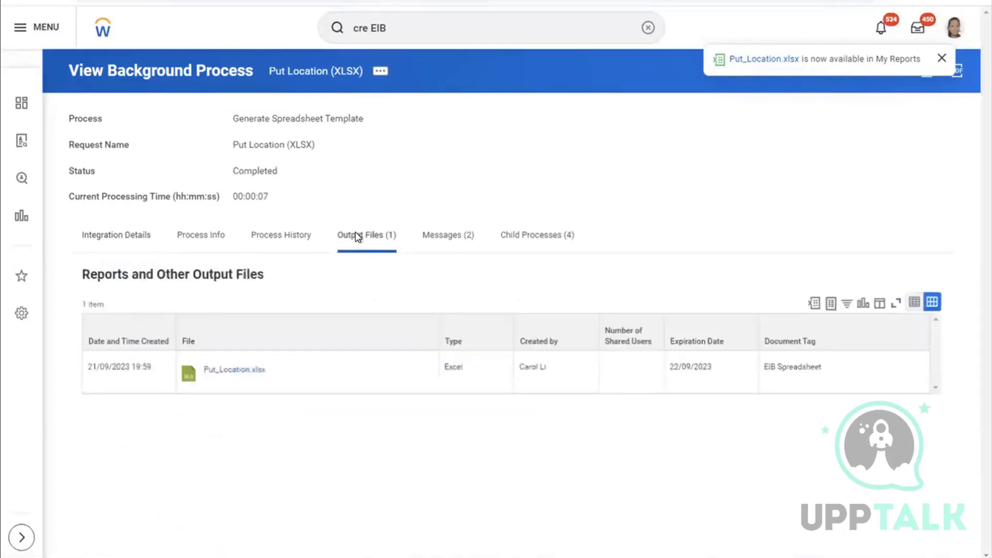
Download the generated Put_Location.xlsx template from the background process's output files
left_click(232, 370)
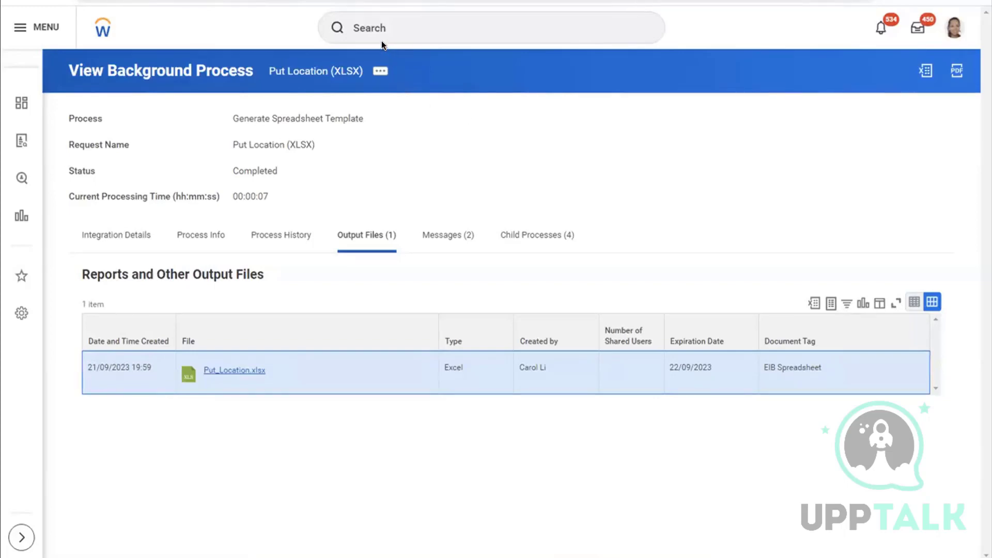
left_click(955, 28)
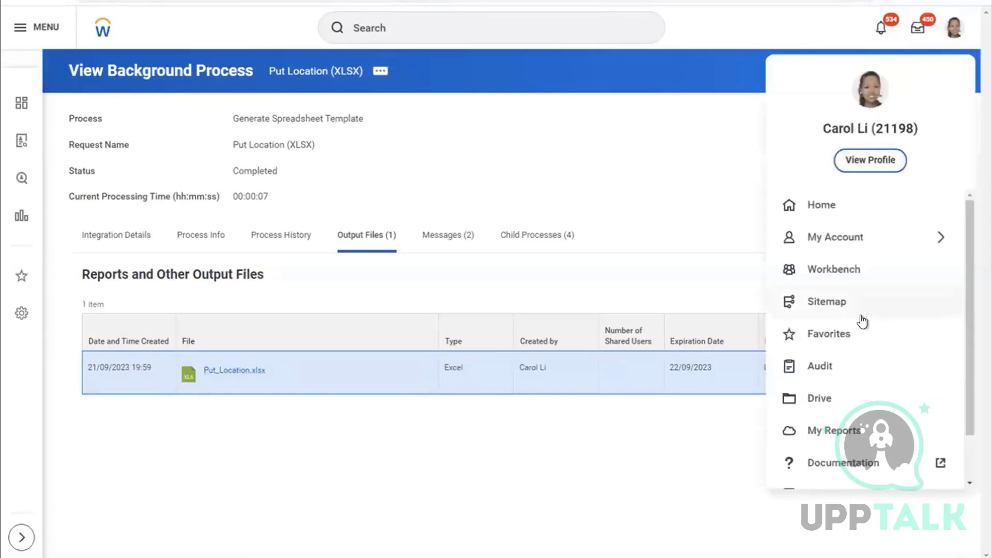
scroll(861, 321, "down", 1)
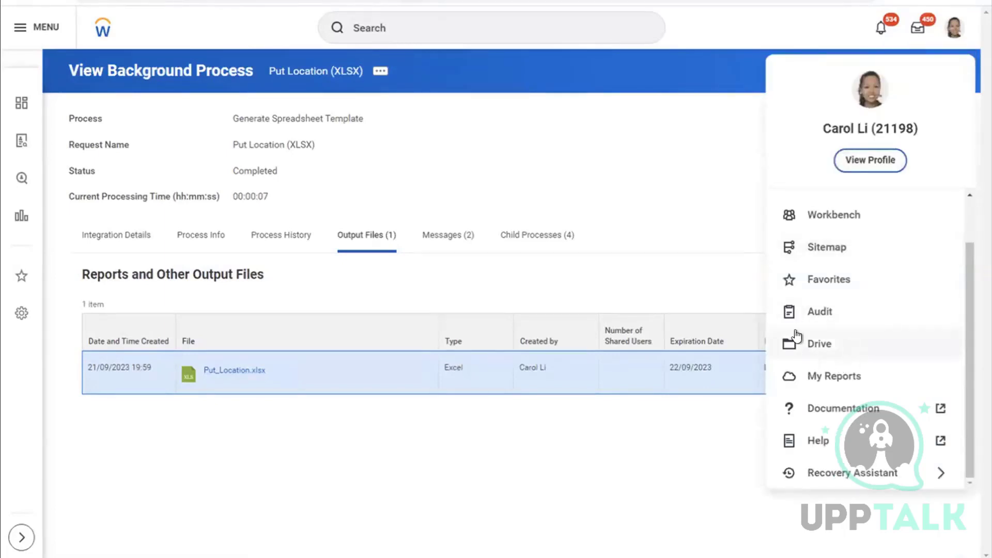
scroll(861, 212, "up", 1)
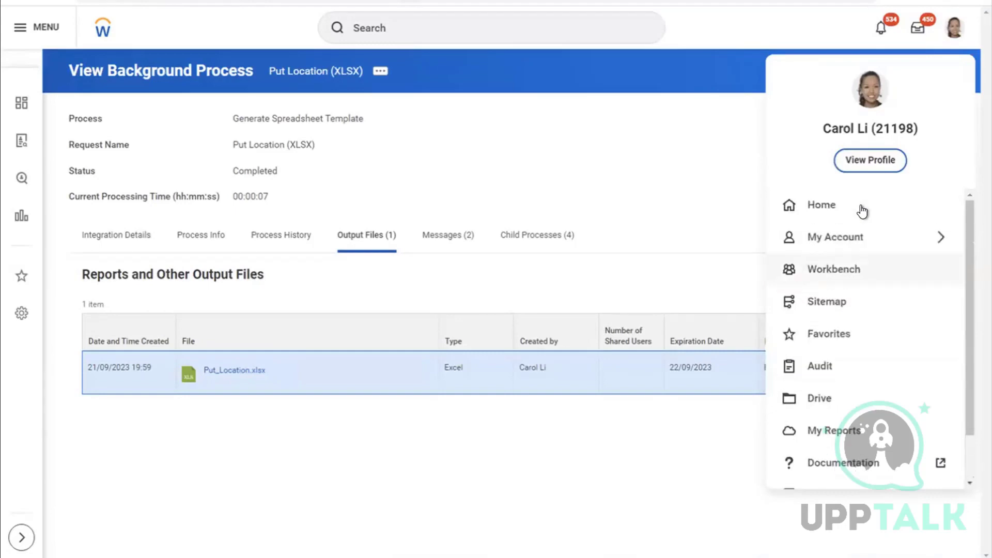
left_click(701, 158)
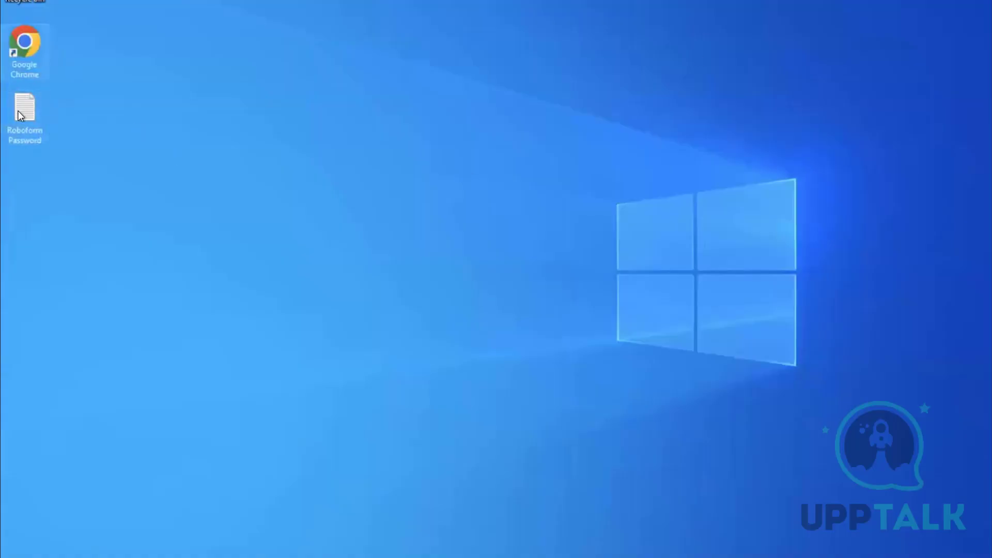
Copy the master password from the Roboform Password text file on the desktop and close the file
double_click(18, 110)
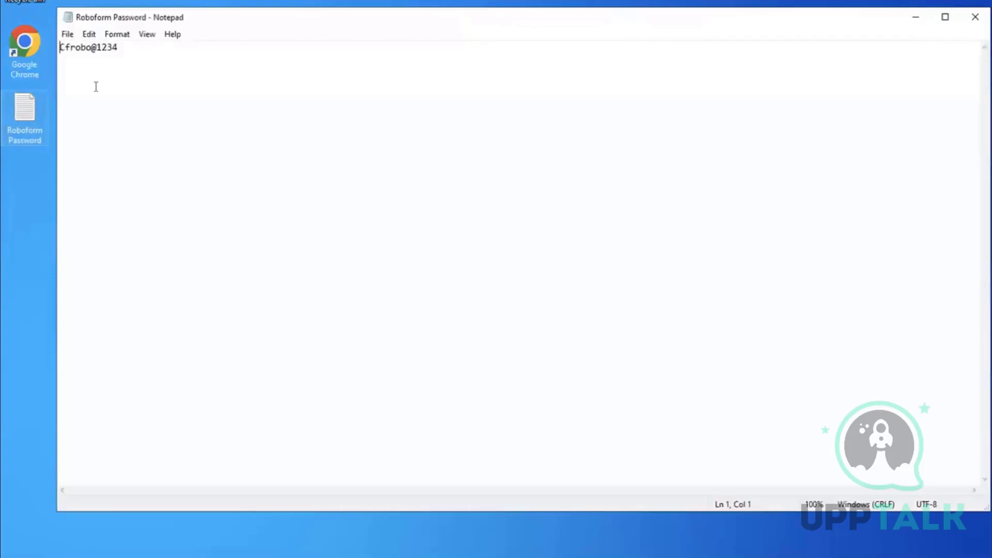
key("ctrl+a")
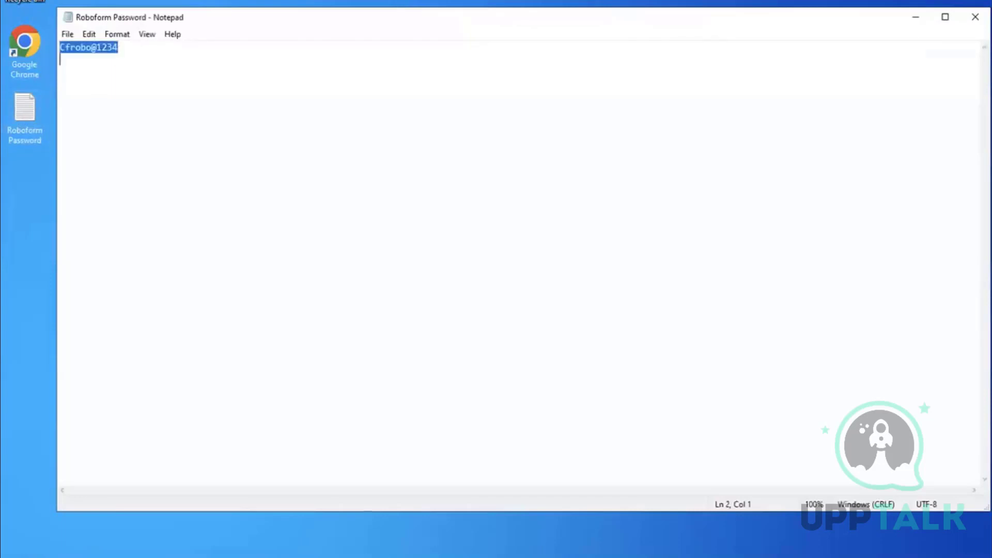
left_click(975, 16)
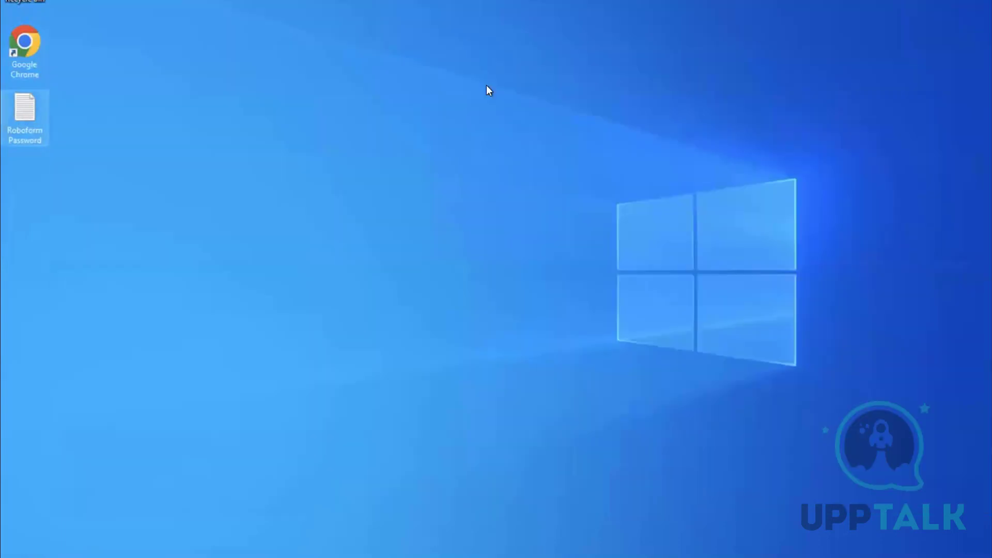
Switch to Google Chrome, log in to RoboForm by entering the account's master password, and launch the saved Workday - N login
double_click(36, 38)
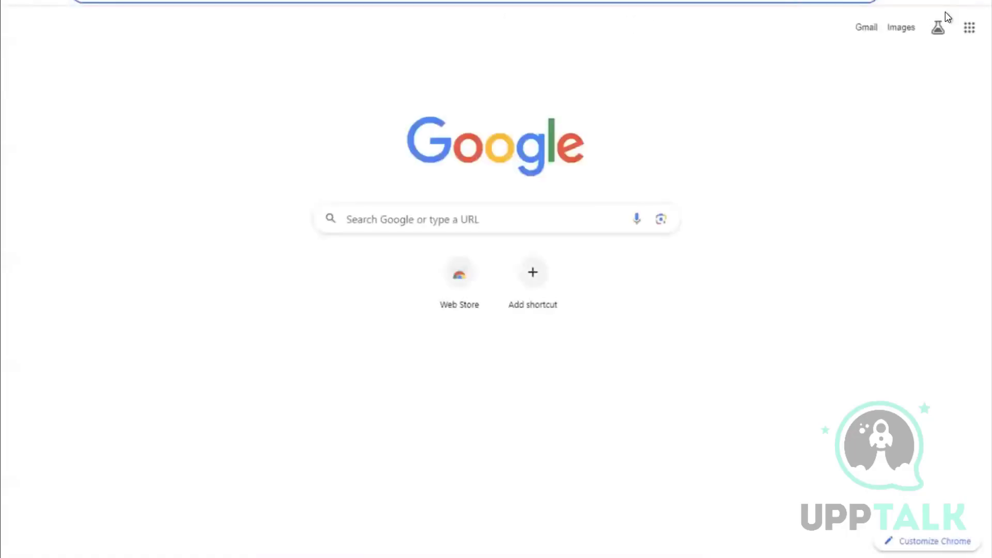
left_click(908, 3)
left_click(771, 217)
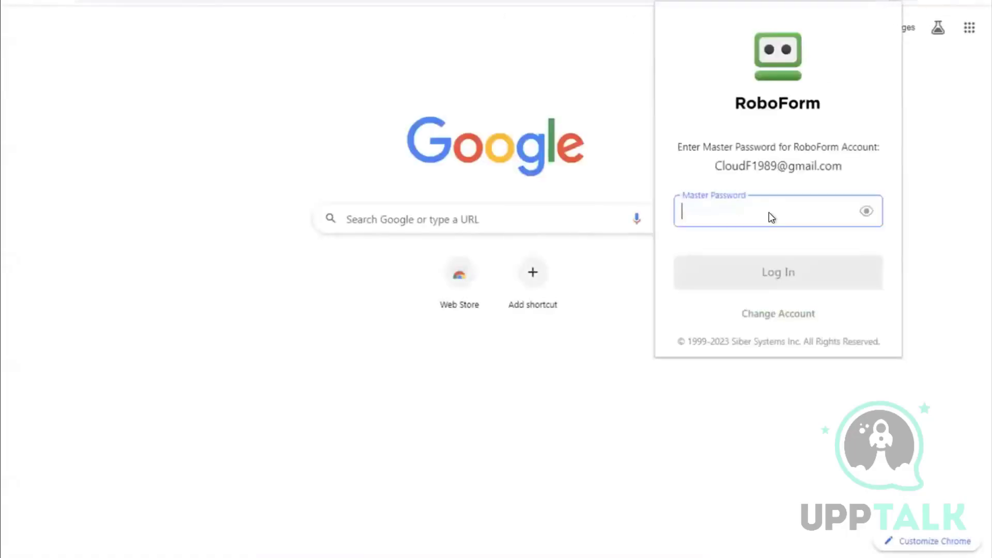
key("ctrl+v")
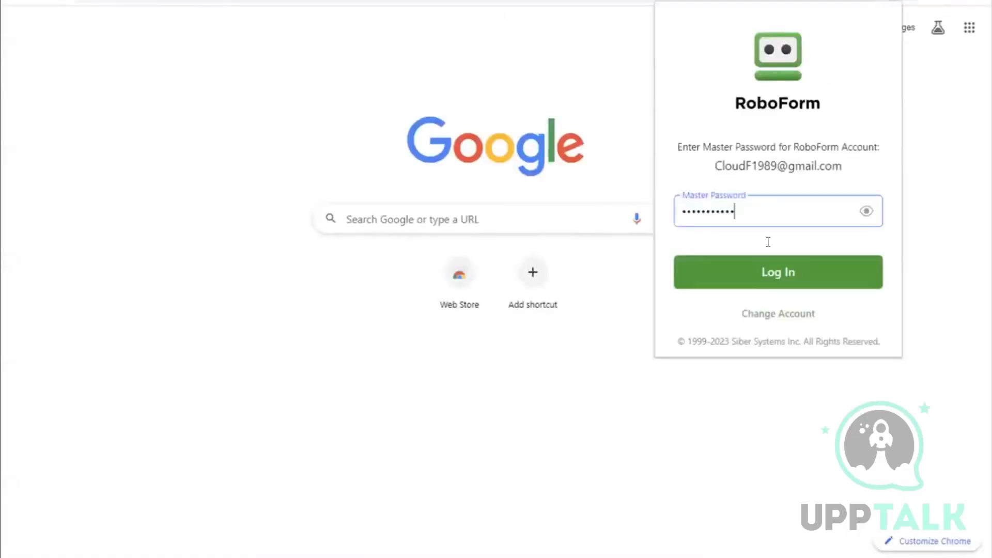
left_click(773, 277)
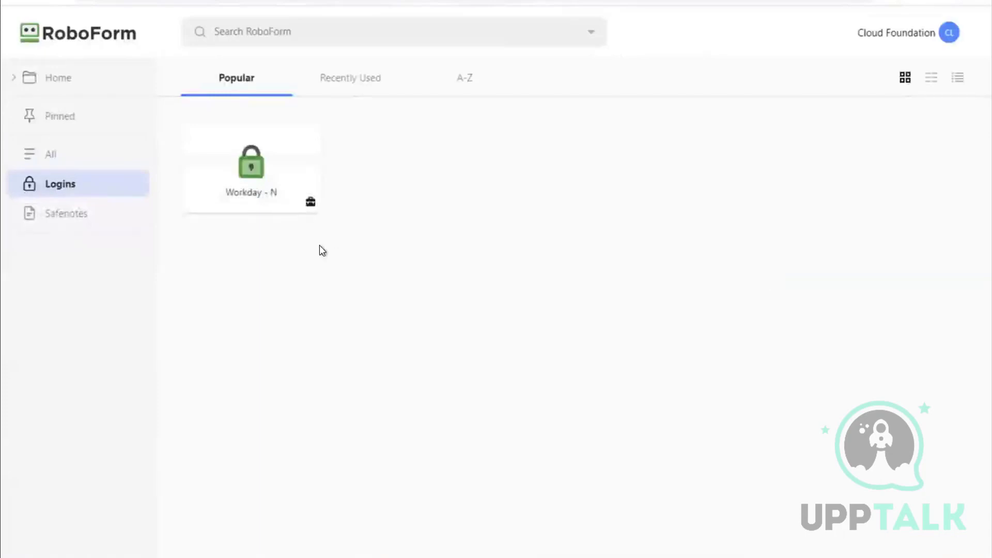
left_click(251, 164)
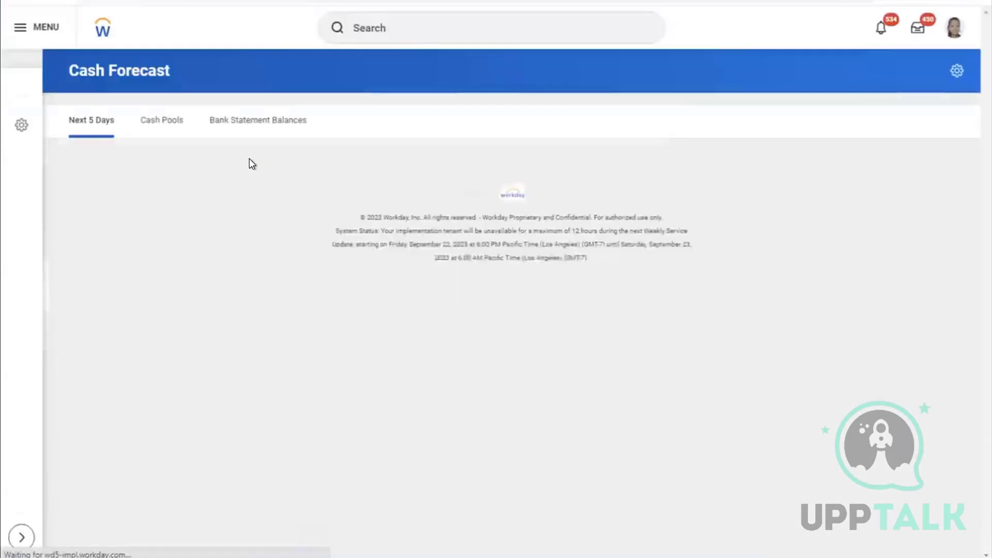
Search Workday for EIB and open the Edit EIB task
left_click(372, 29)
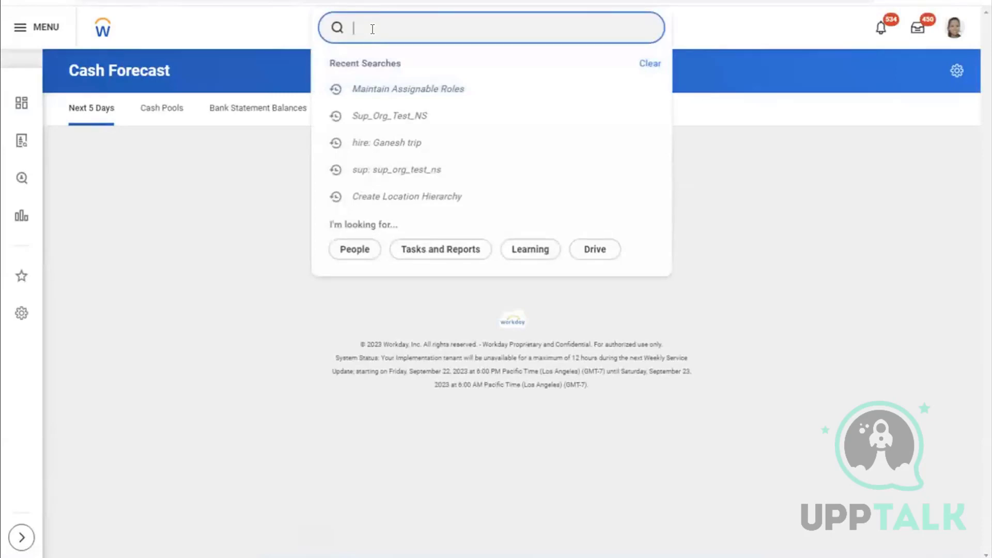
type("El")
type("B")
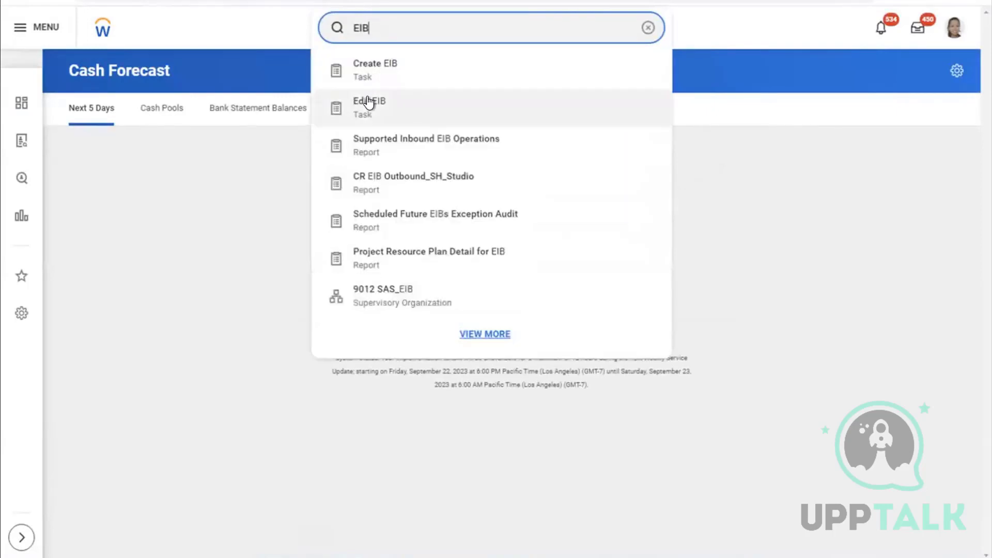
left_click(368, 102)
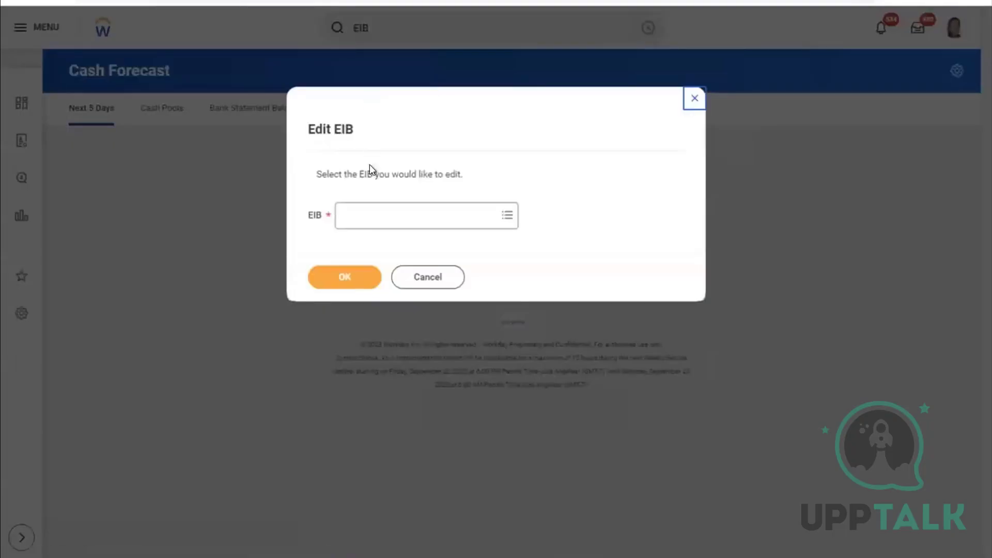
Select WD1_EIB_IN as the EIB to edit and submit its review page to open the integration system
left_click(372, 213)
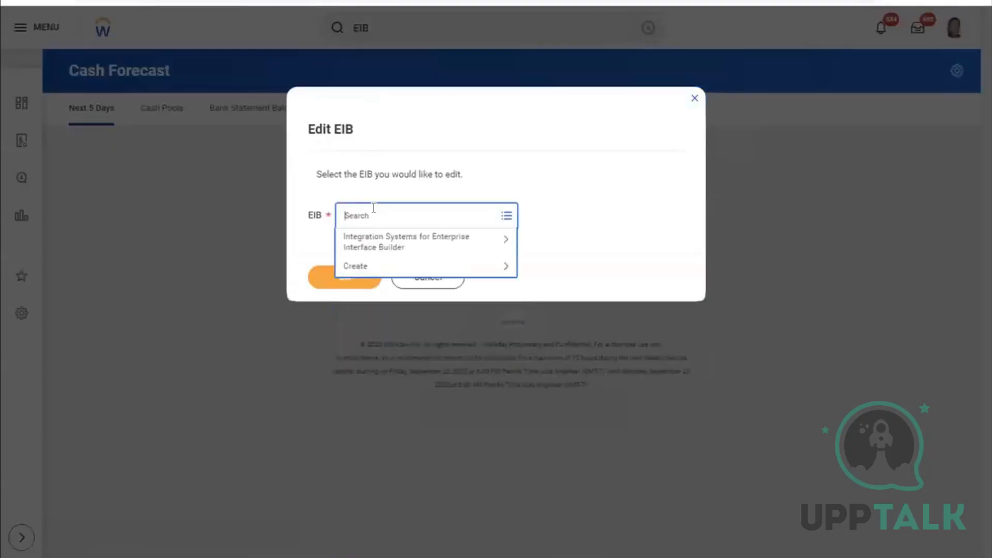
type("WD1_EIBIN")
key("Return")
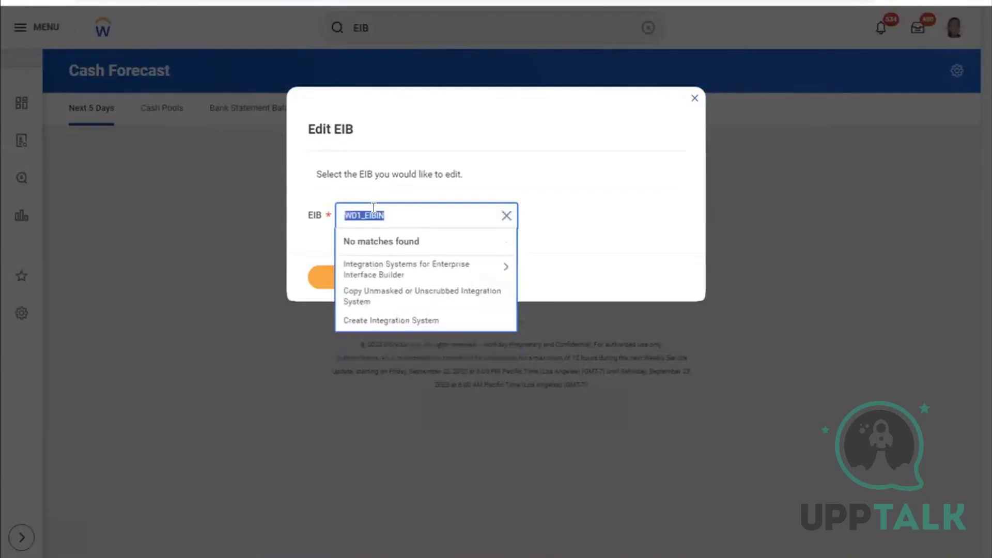
left_click(388, 210)
key("BackSpace")
key("BackSpace")
type("_IN")
key("Return")
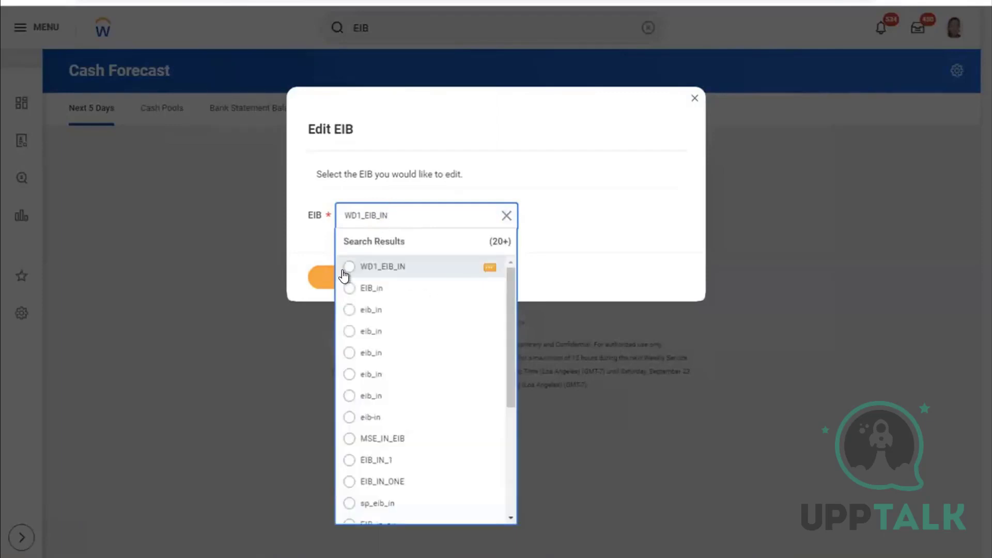
left_click(348, 269)
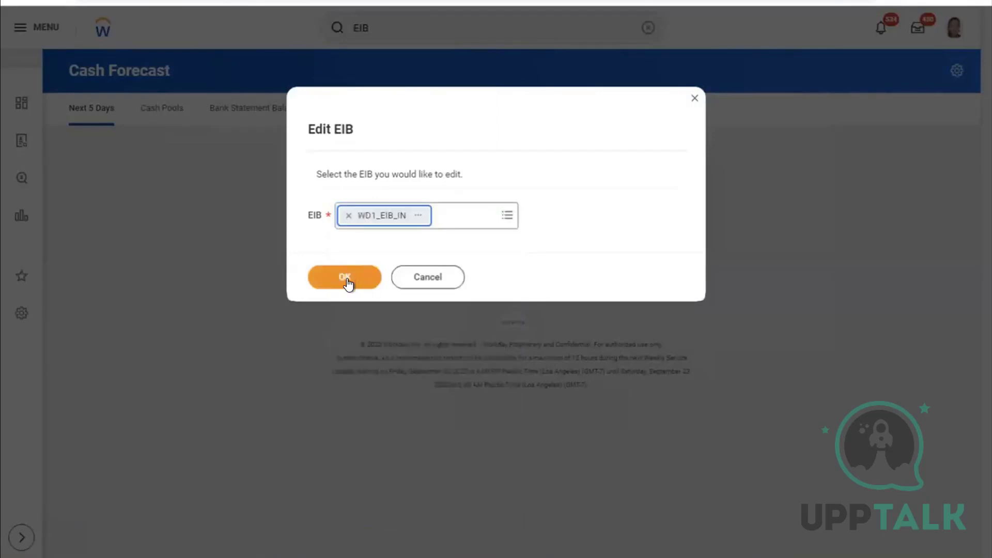
left_click(348, 278)
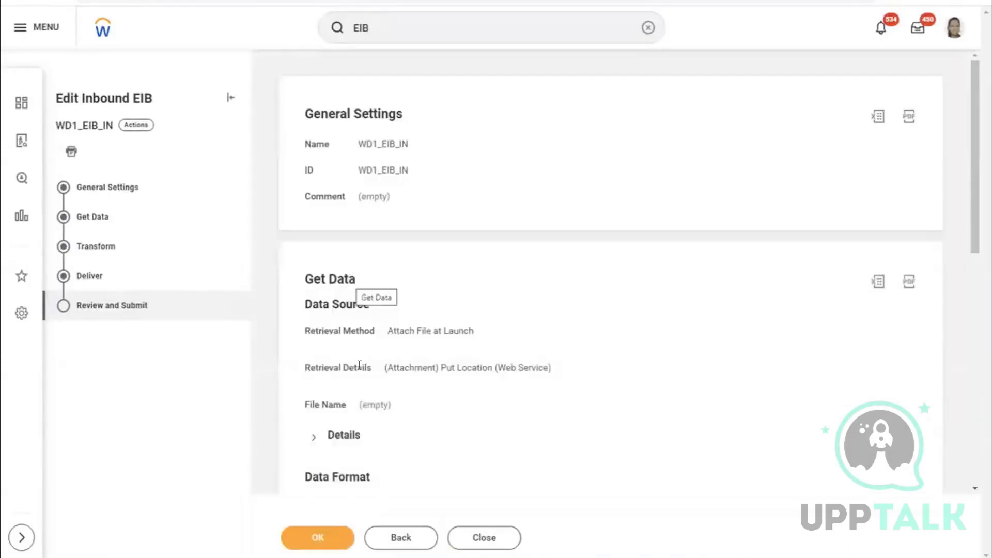
left_click(326, 537)
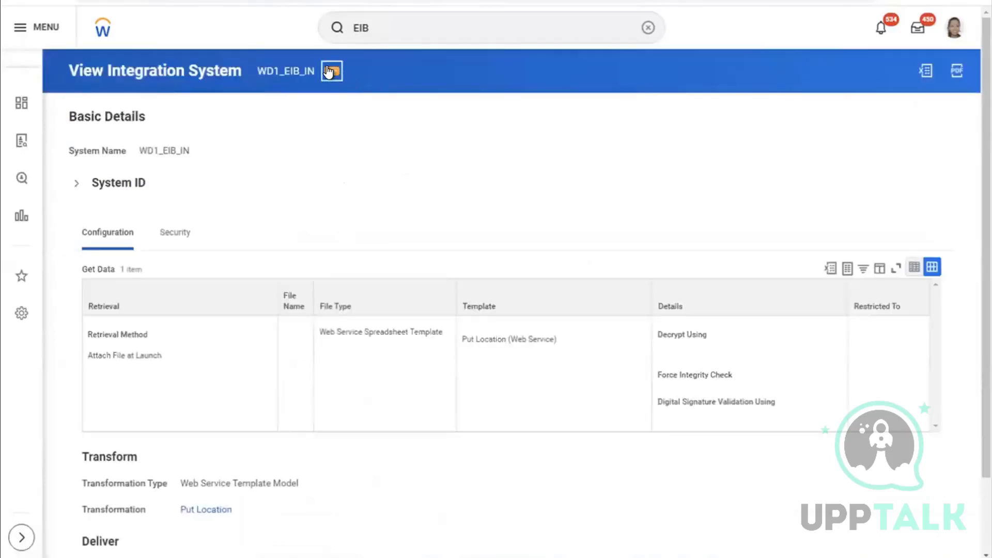
Generate the spreadsheet template from WD1_EIB_IN's Template Model actions in XLSX format, leaving Generate Spreadsheet with Data unticked
left_click(331, 71)
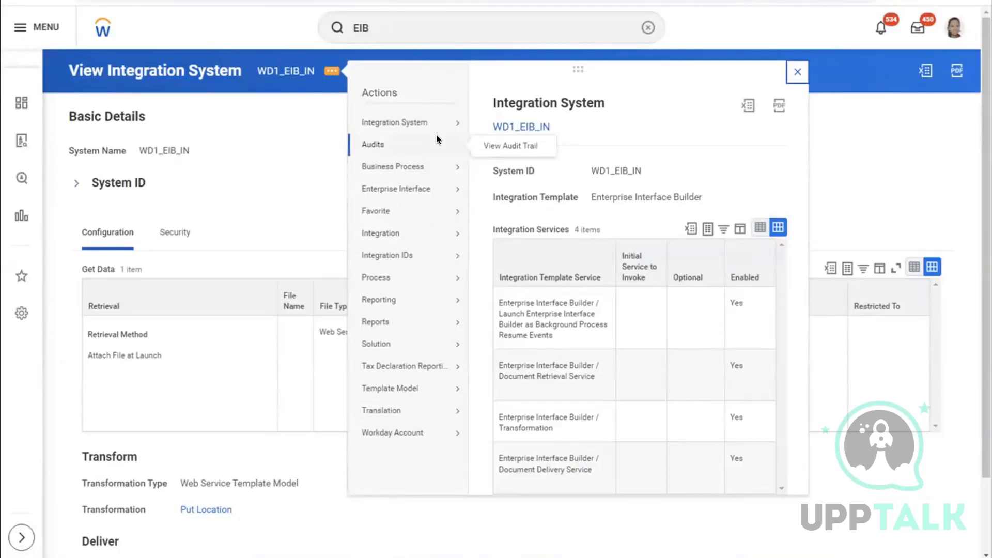
mouse_move(398, 389)
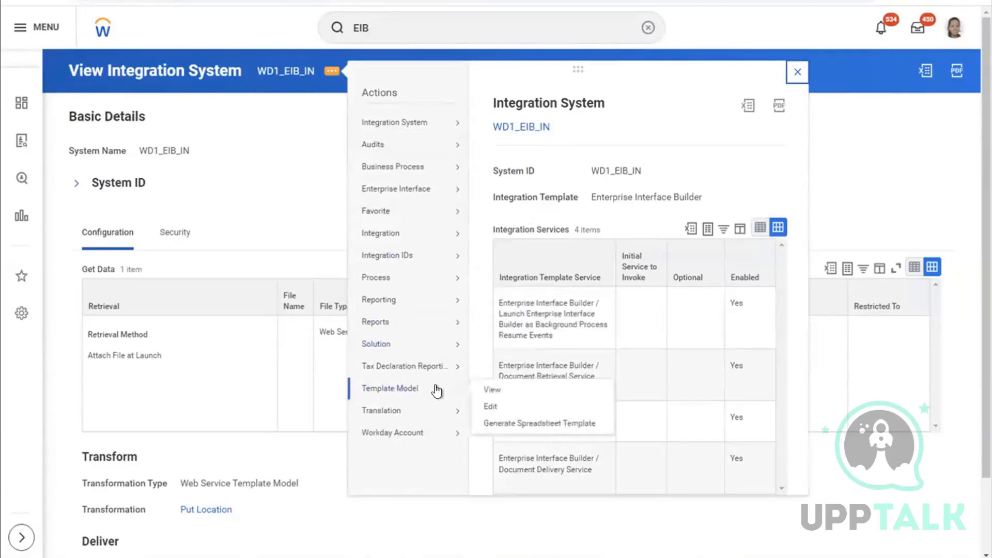
left_click(495, 424)
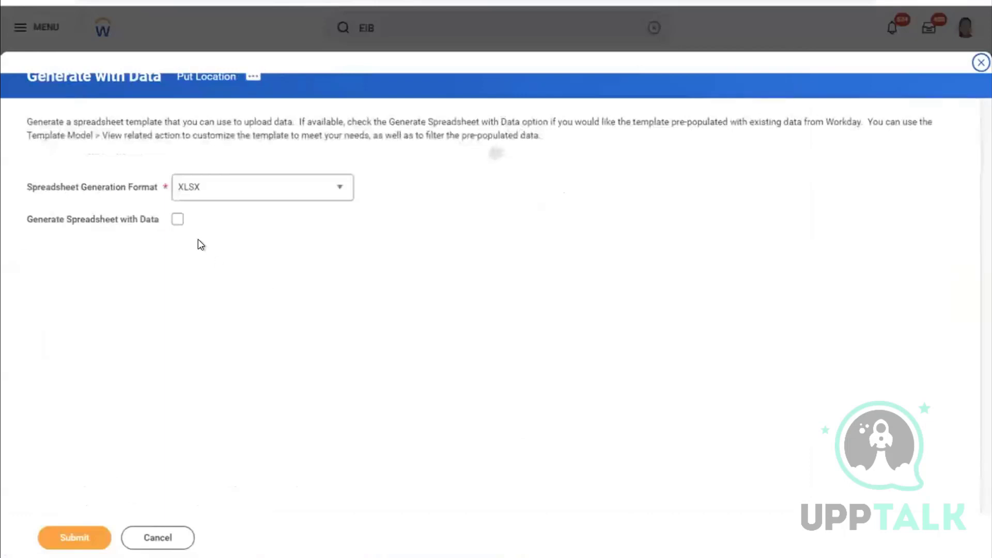
left_click(69, 537)
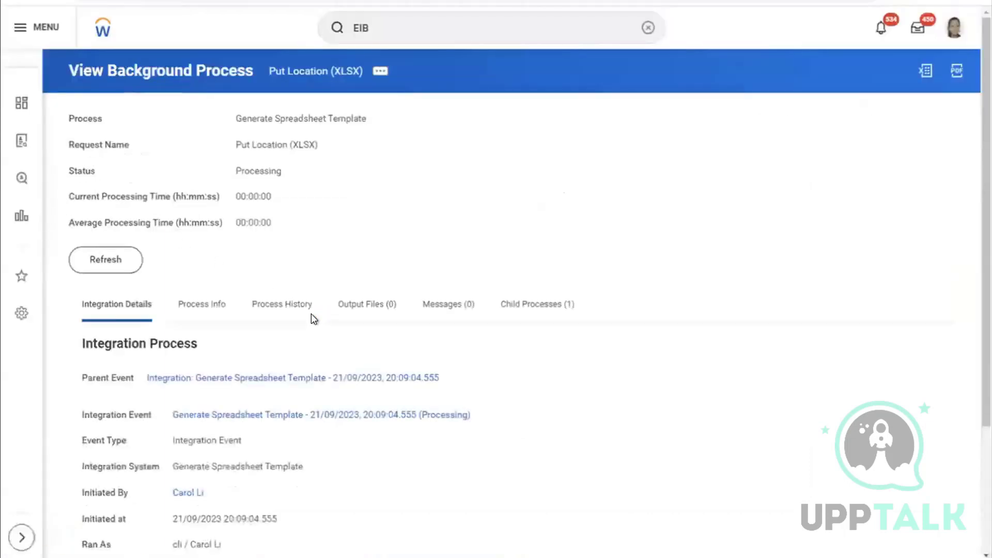
Refresh the new Put Location (XLSX) background process until it completes and show its output files
left_click(103, 260)
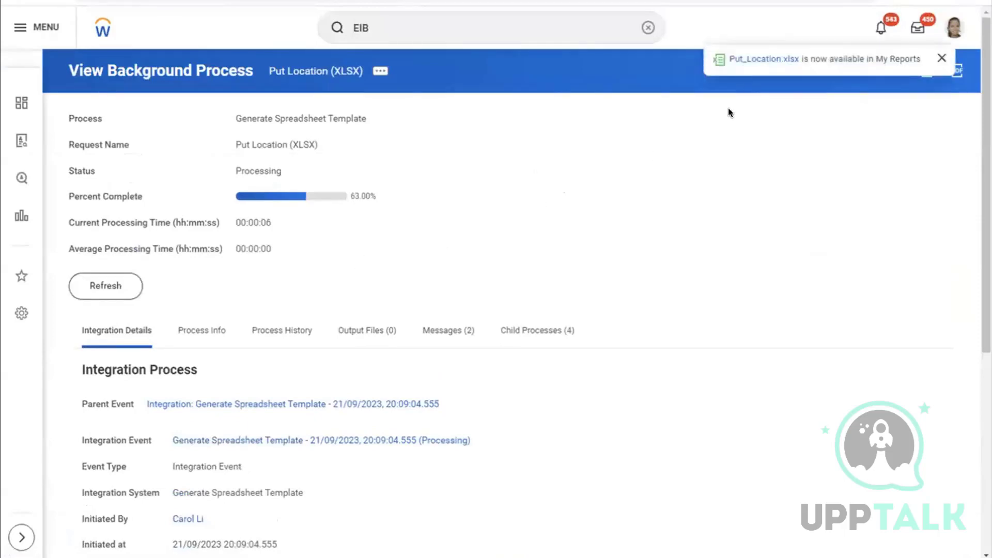
left_click(108, 285)
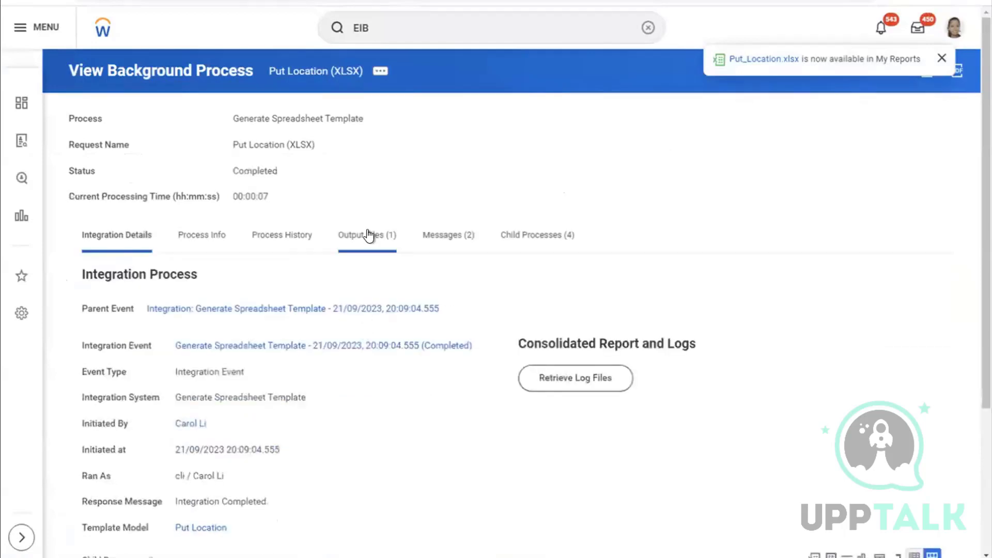
left_click(368, 233)
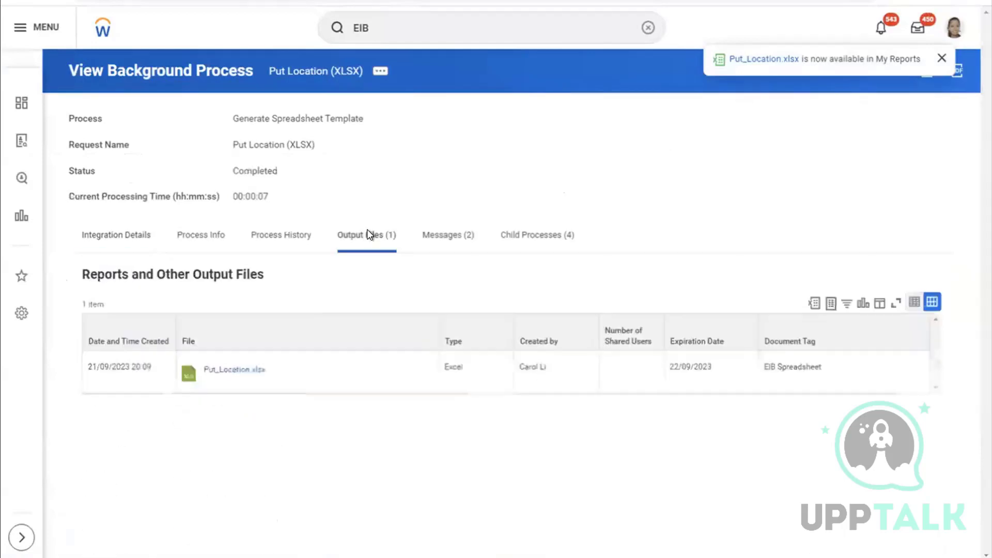
Try to download the newly generated Put_Location.xlsx output file and dismiss the My Reports notification
left_click(240, 369)
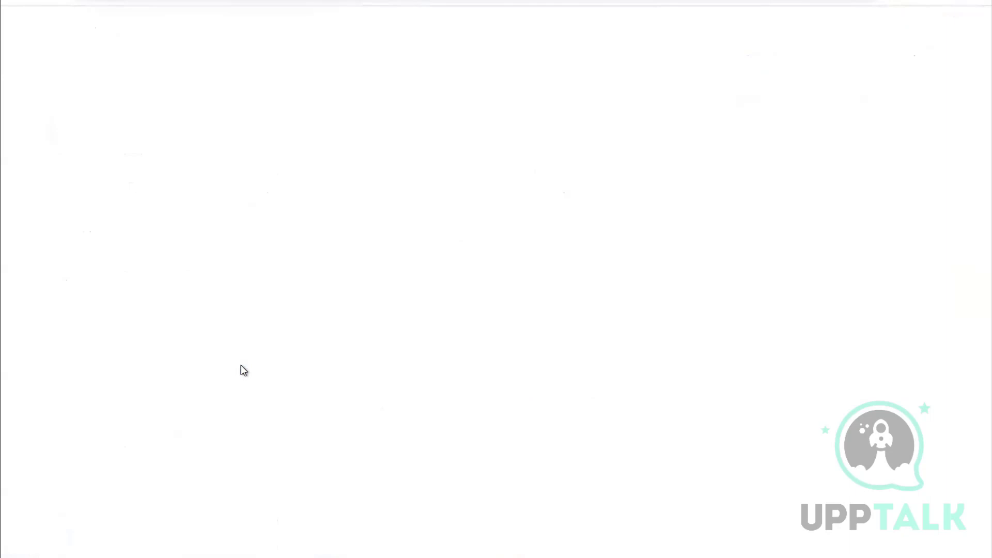
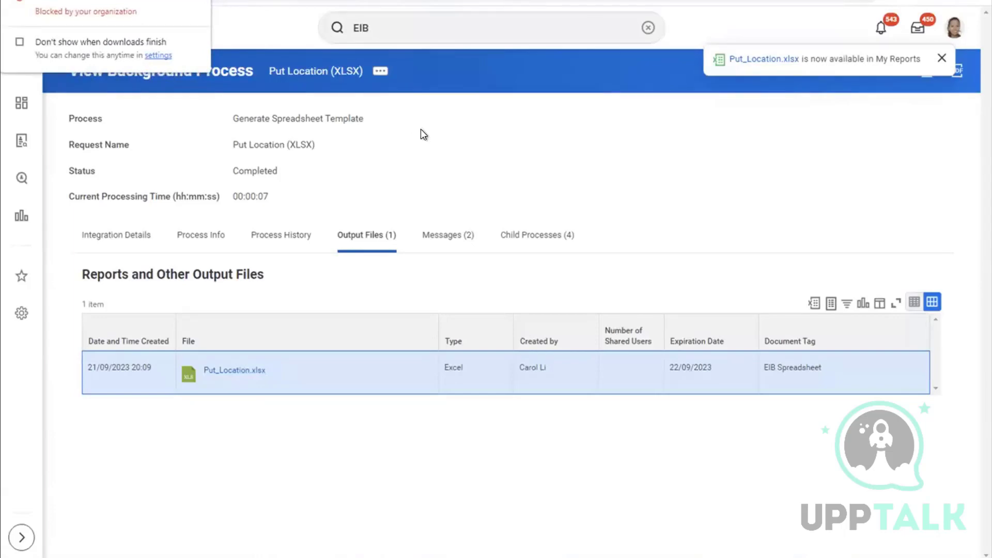
left_click(241, 370)
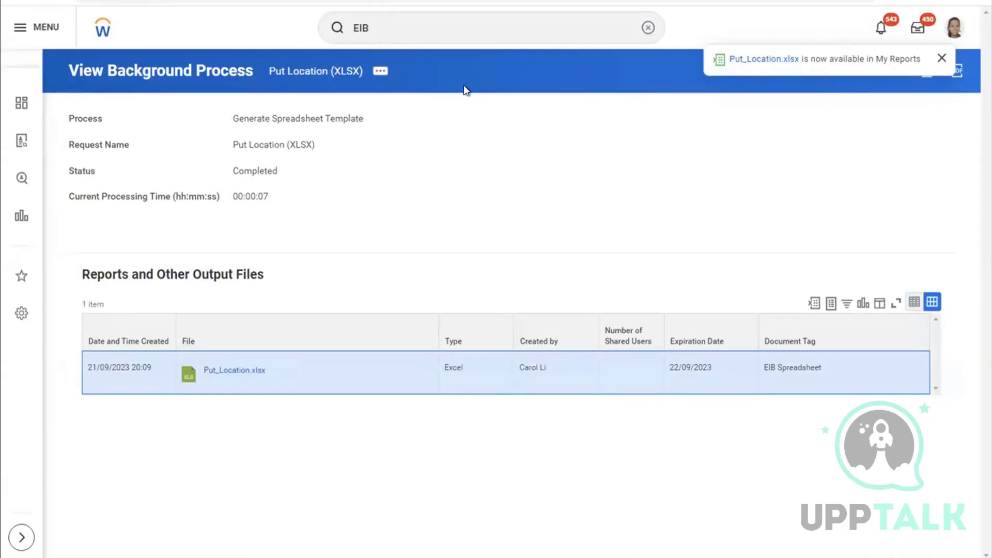
left_click(940, 59)
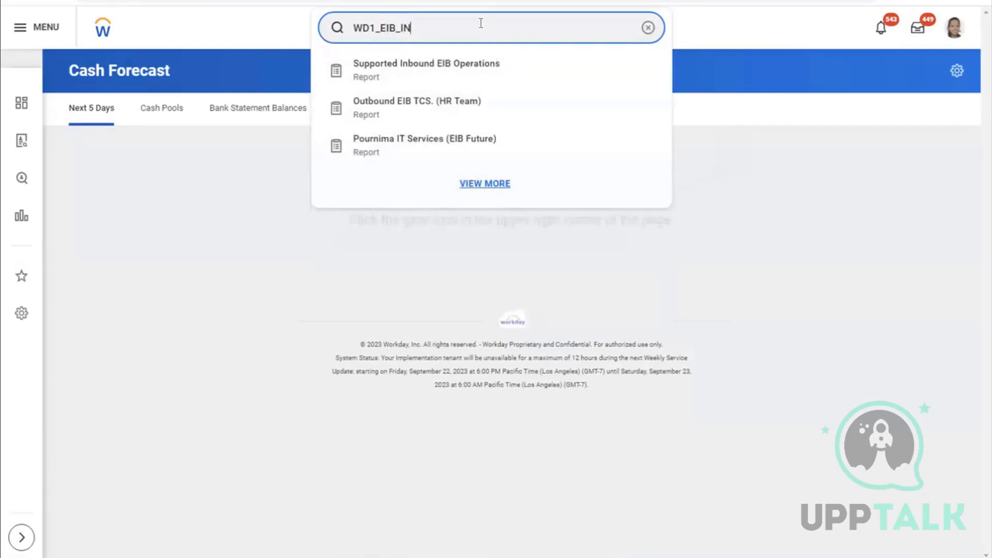
Search Workday for WD1_EIB_IN and look through the full search results
key("Escape")
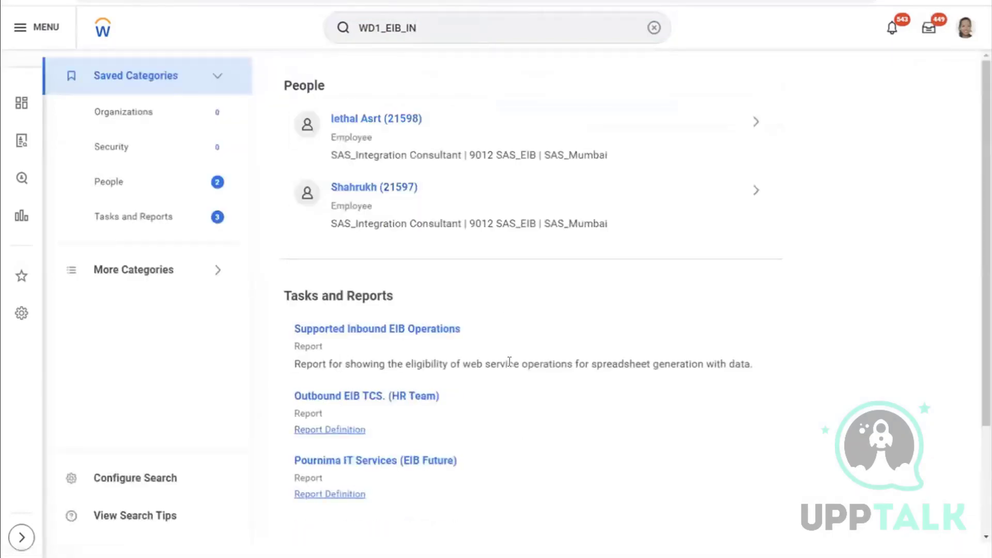
scroll(509, 361, "down", 3)
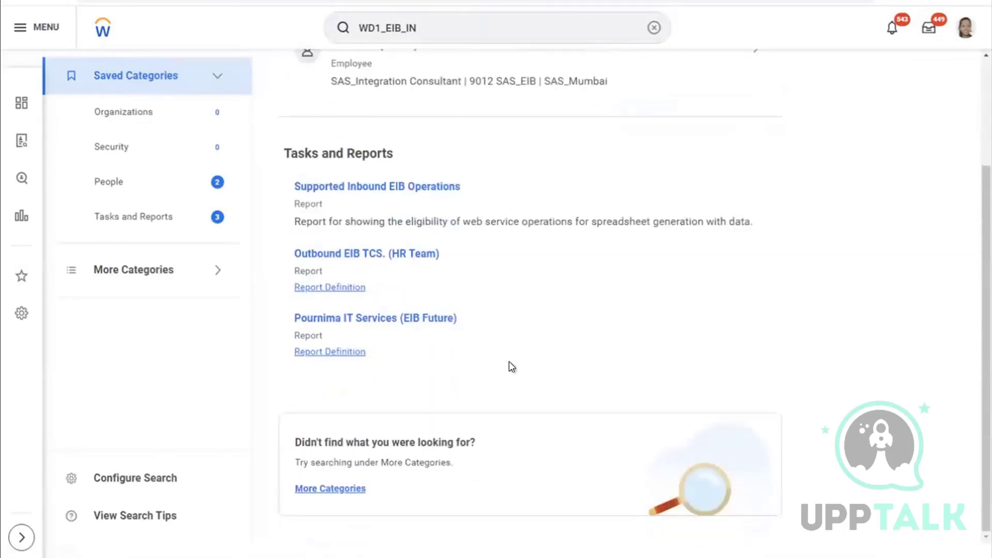
Find the WD1_EIB_IN integration system under More Categories and open its related actions
left_click(334, 489)
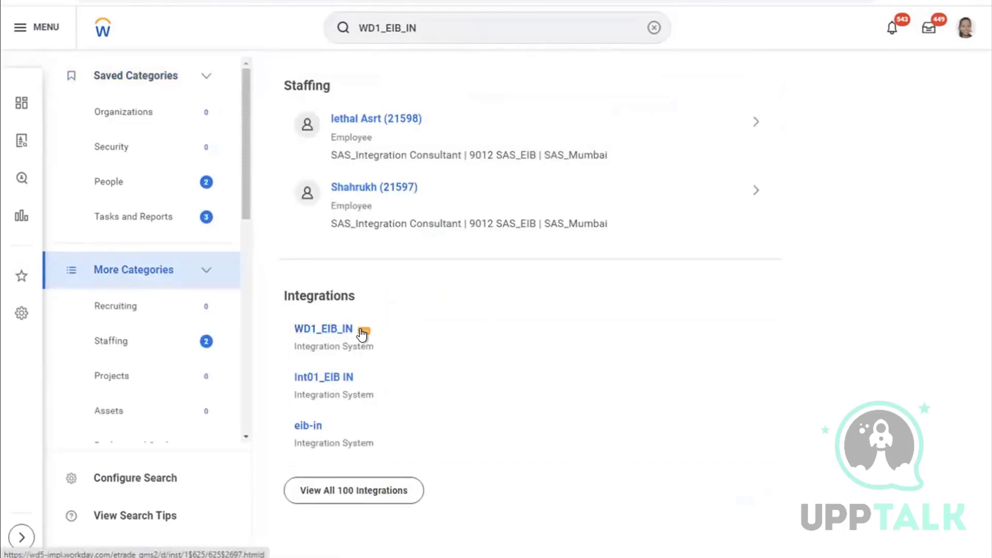
left_click(363, 331)
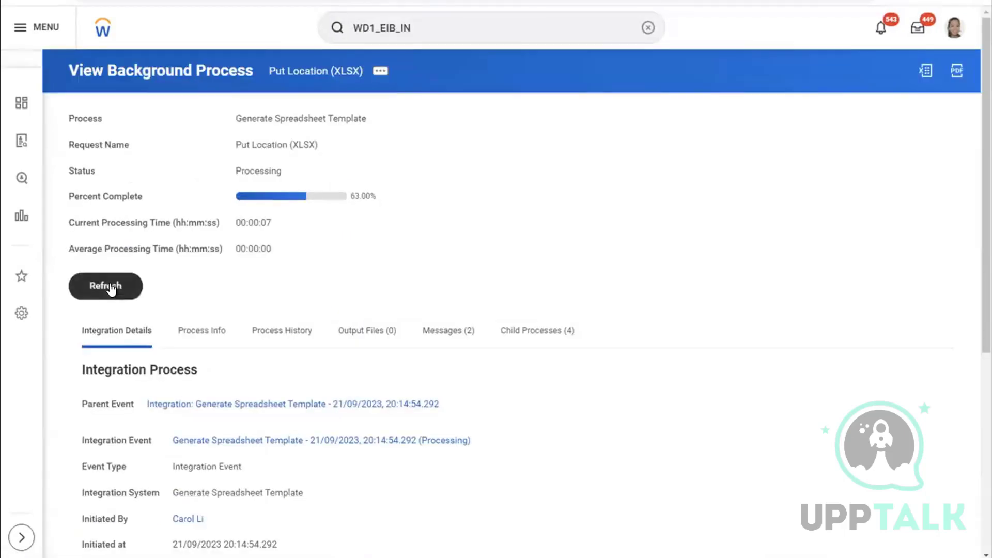
Refresh the Put Location (XLSX) background process until it completes and show its output files
left_click(110, 287)
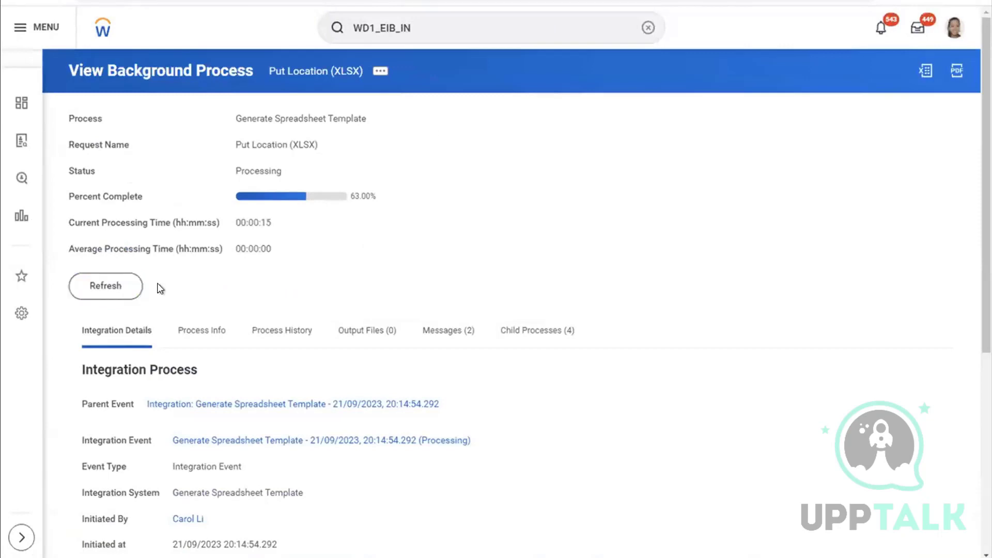
left_click(122, 291)
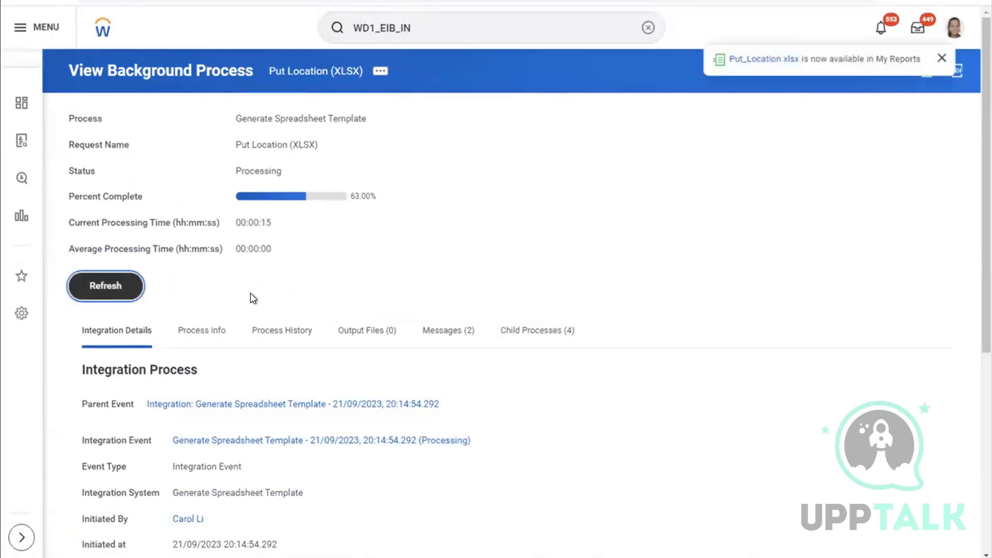
left_click(374, 235)
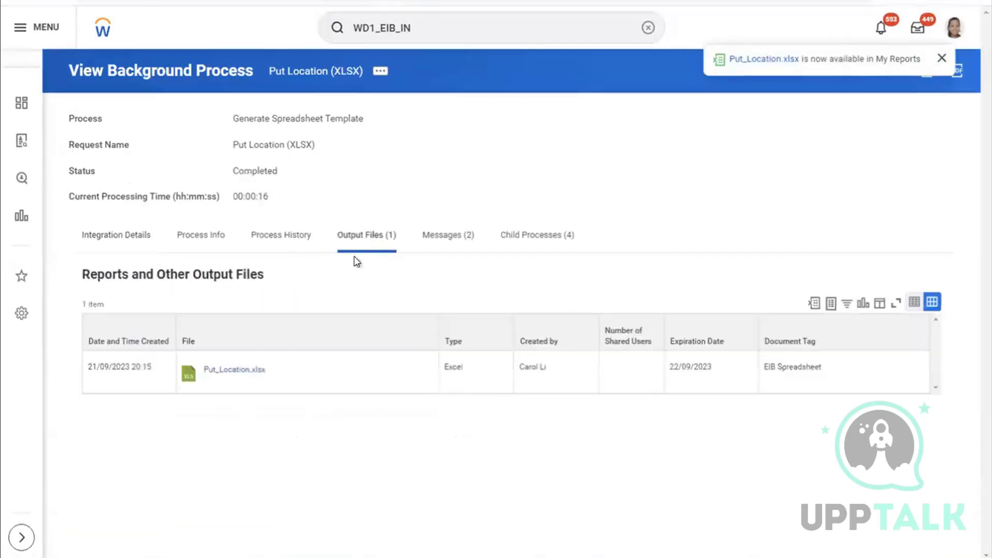
Try to download Put_Location.xlsx from the output files and from the My Reports notification
left_click(238, 367)
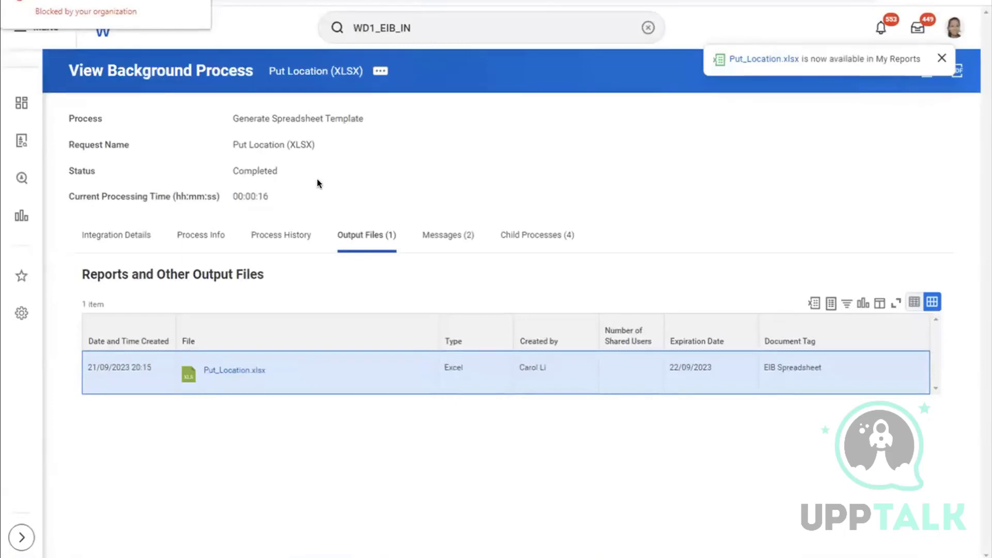
left_click(239, 370)
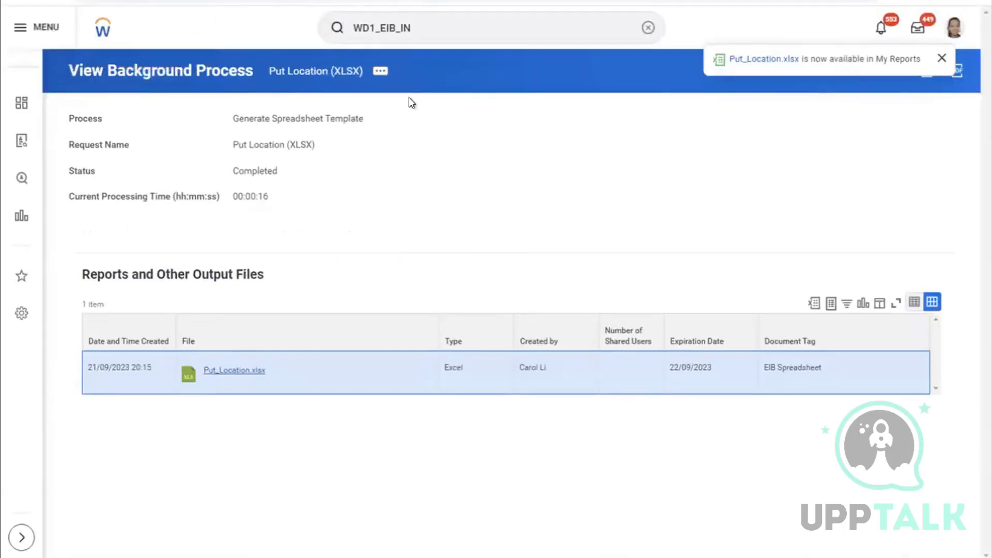
left_click(780, 62)
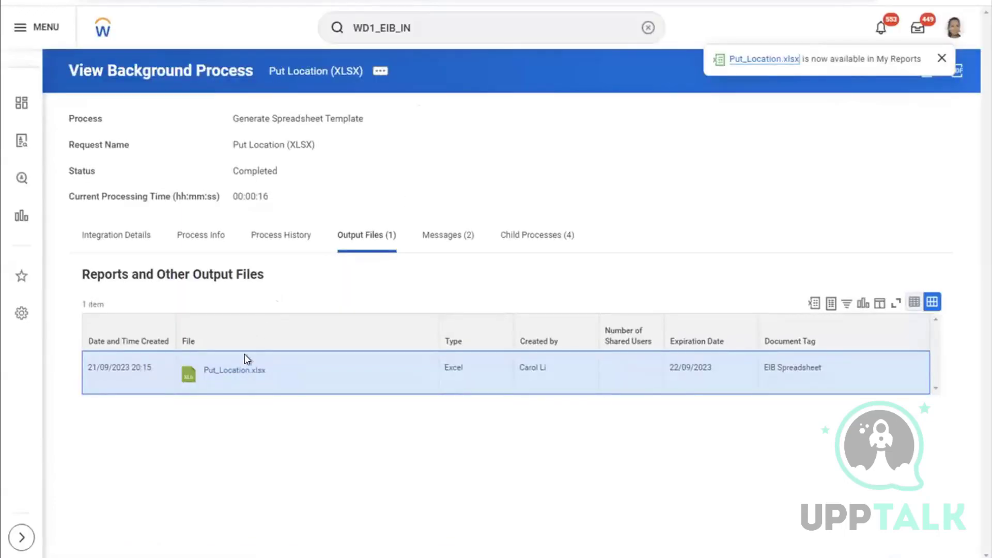
left_click(239, 371)
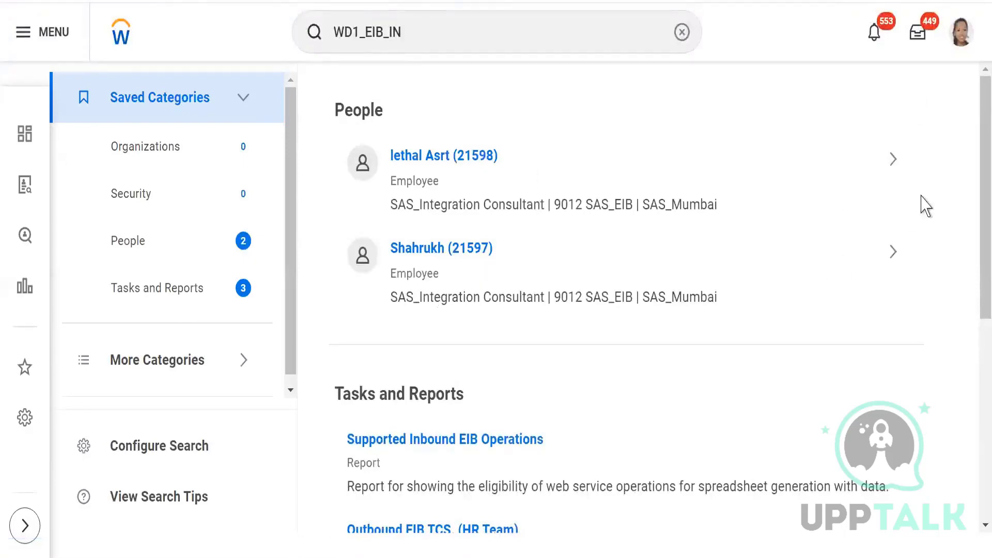
Open the WD1_EIB_IN integration system from the search results under More Categories
scroll(975, 235, "down", 7)
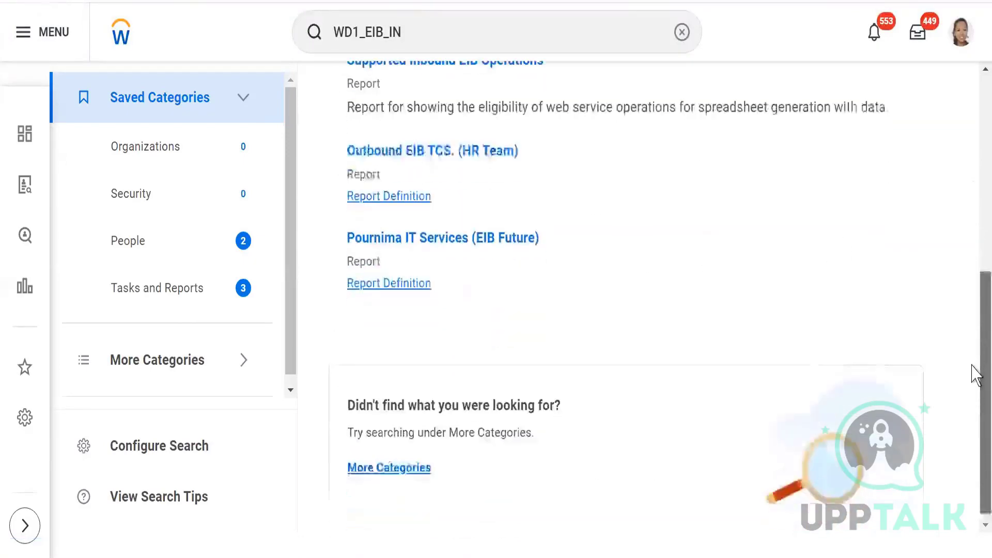
left_click(371, 460)
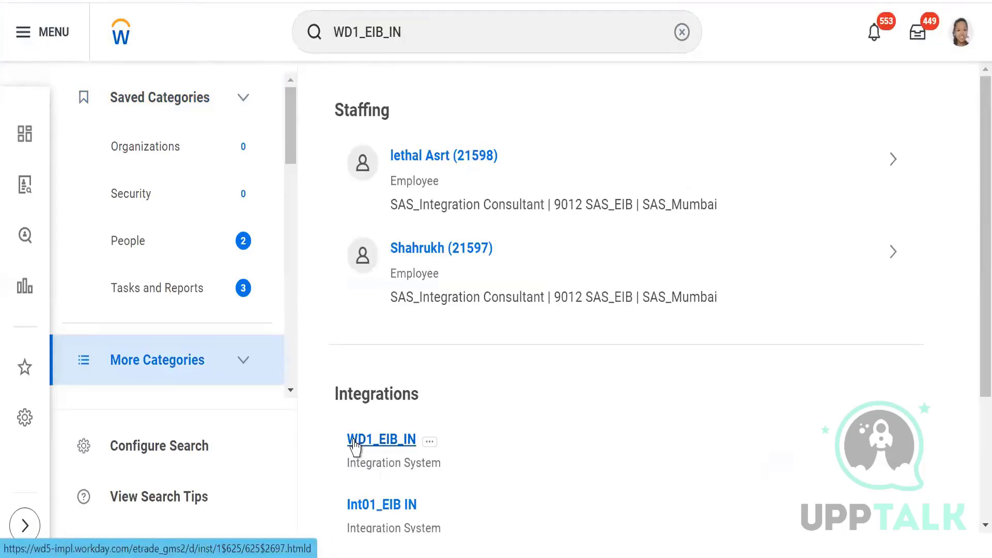
left_click(355, 444)
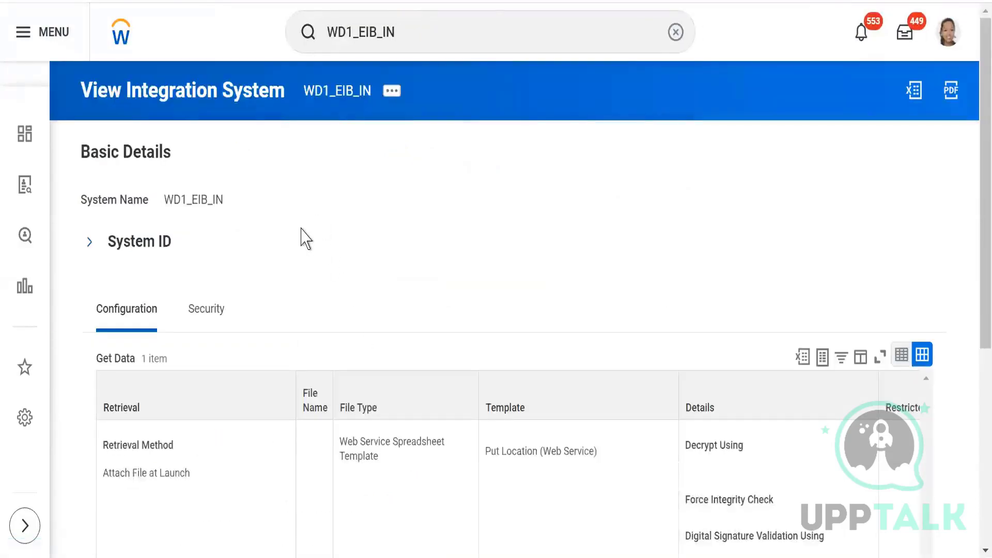
Generate WD1_EIB_IN's spreadsheet template from its Template Model actions in XLSX format, without existing data
left_click(392, 93)
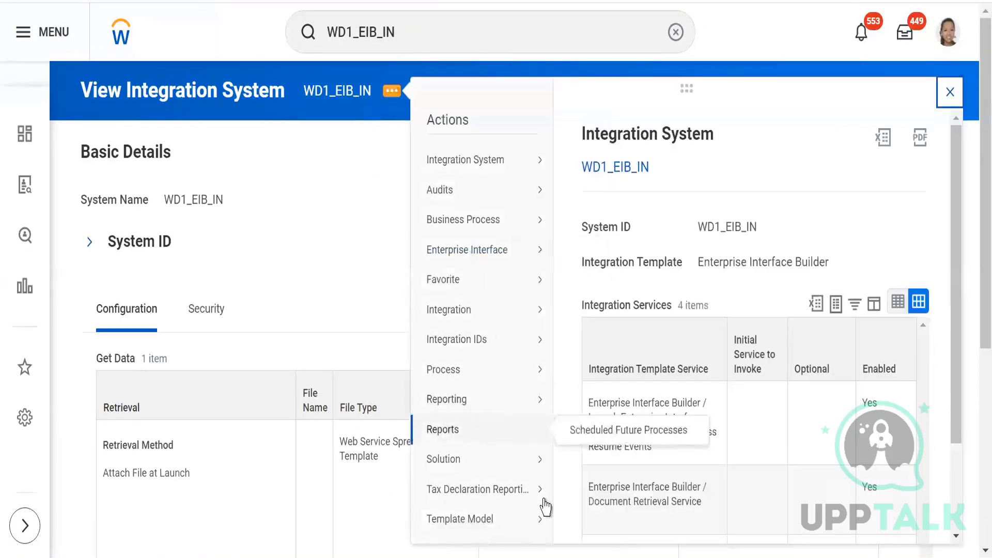
mouse_move(551, 529)
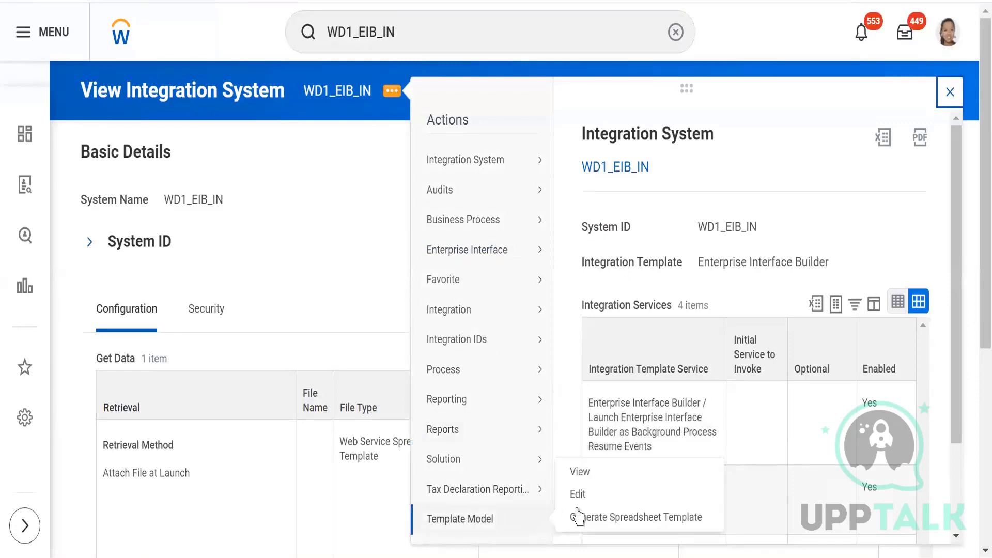
left_click(612, 520)
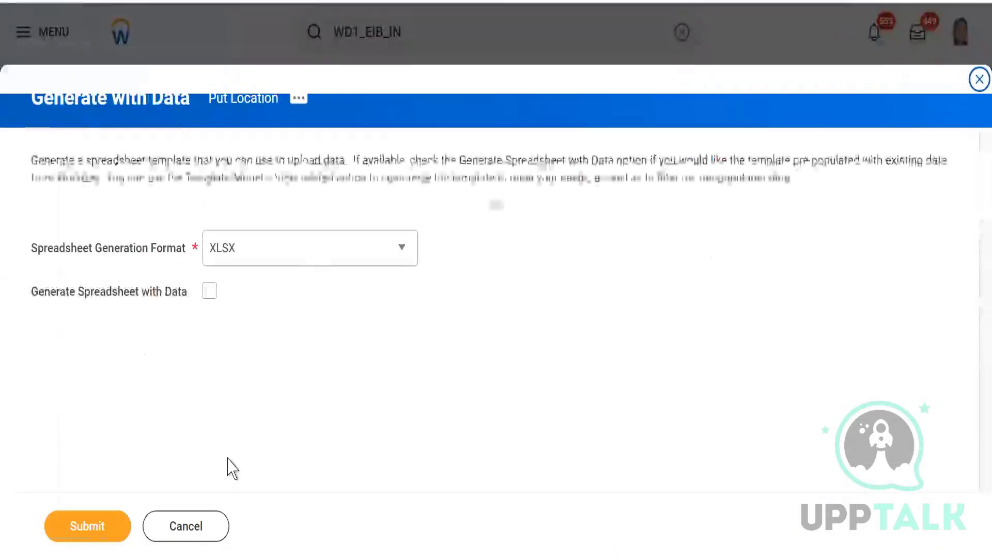
left_click(77, 527)
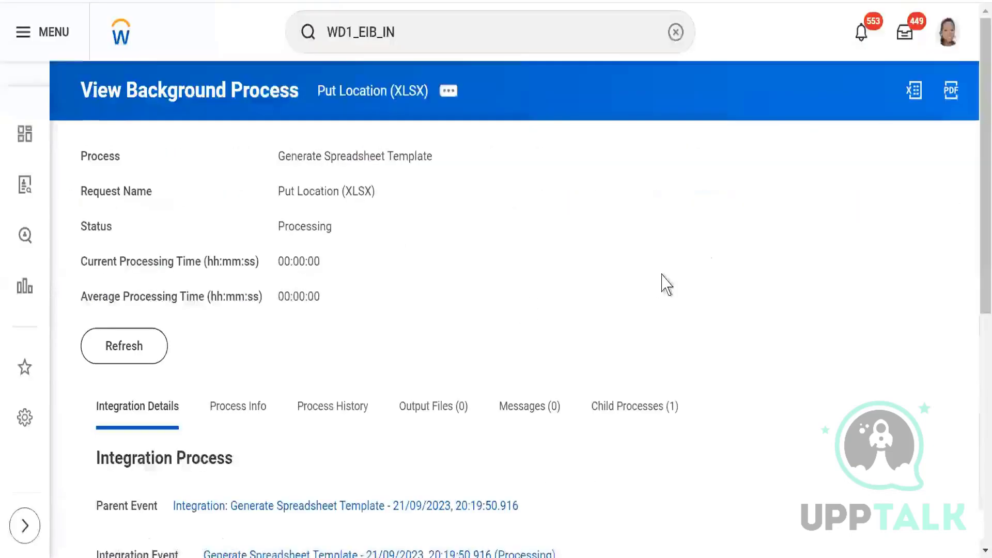
Refresh the background process until it completes, and download and open its Put_Location.xlsx output file in Excel
left_click(119, 349)
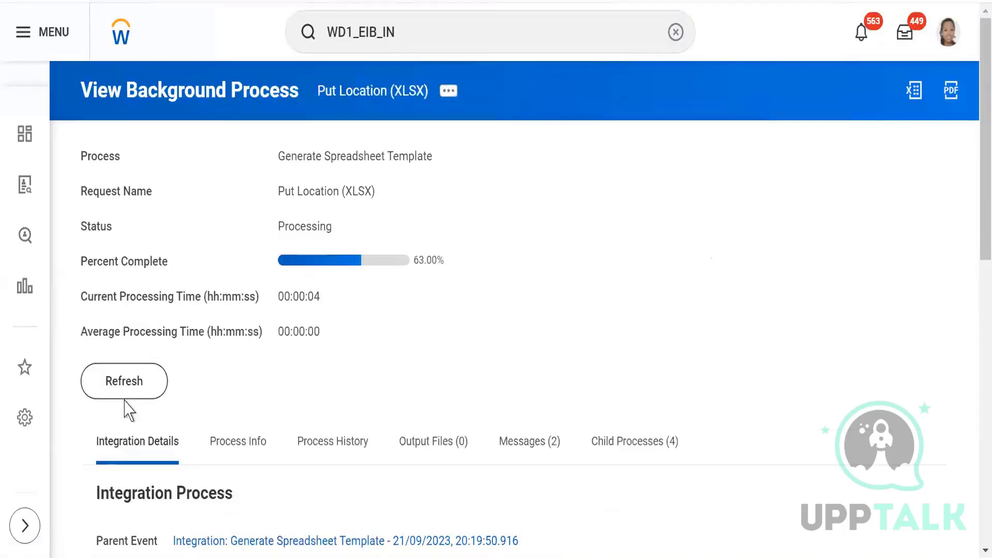
left_click(126, 384)
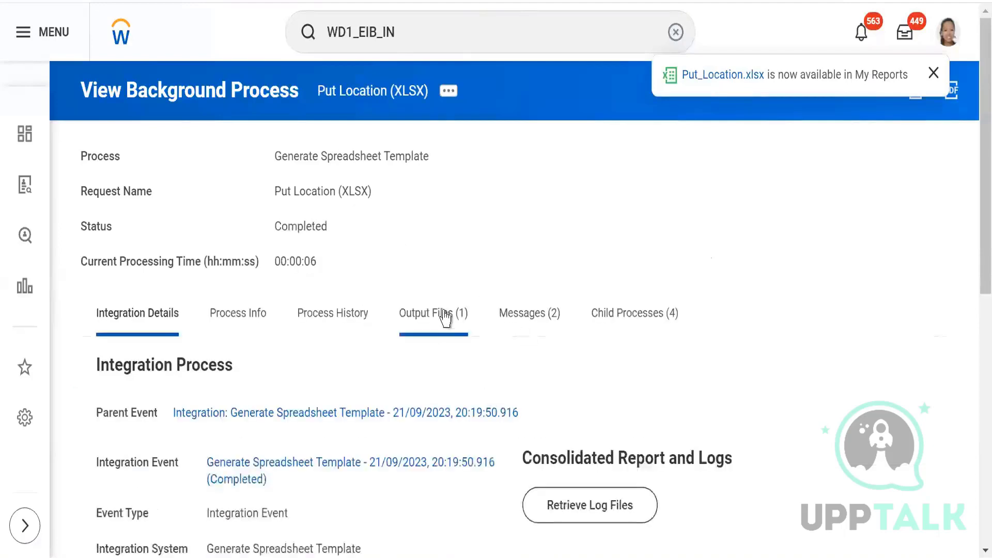
left_click(436, 322)
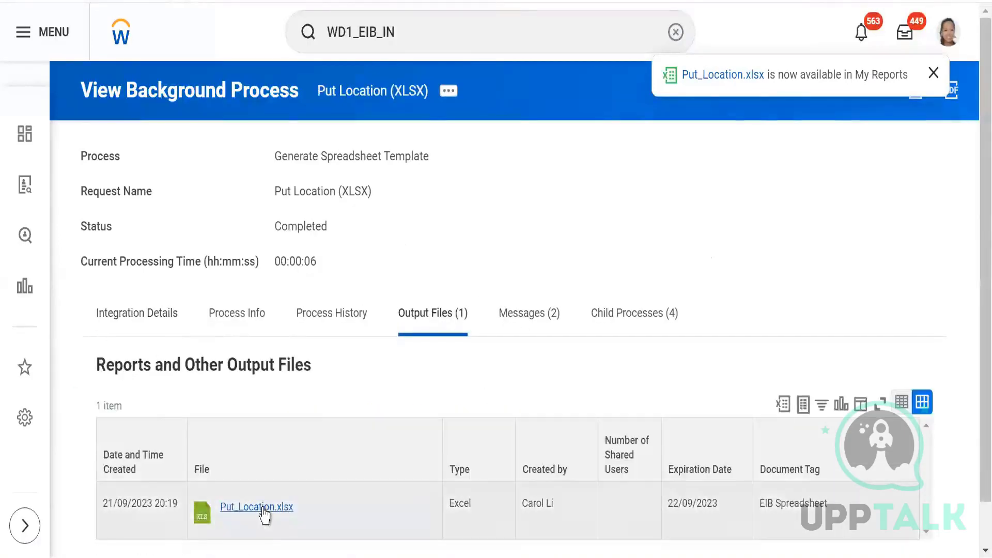
left_click(265, 517)
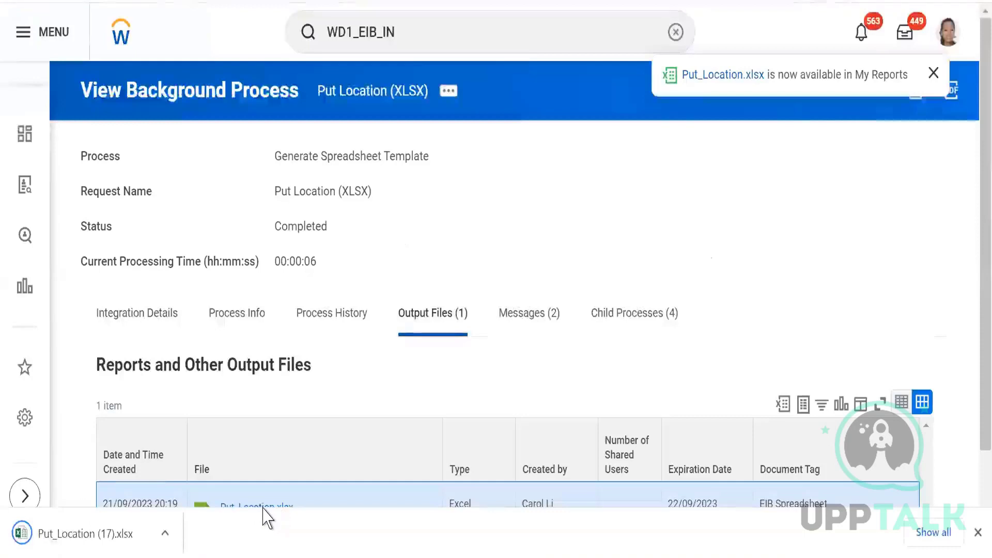
left_click(79, 541)
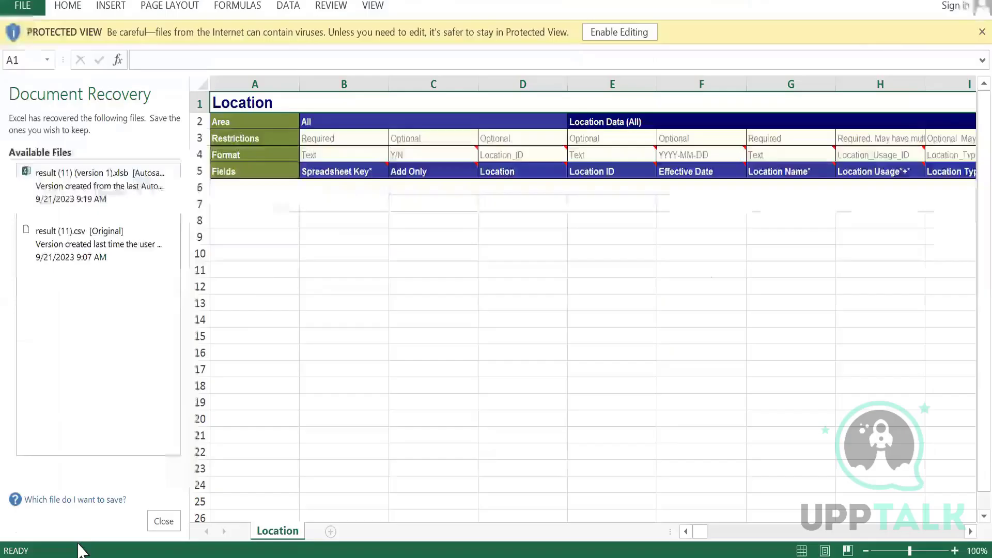
Close Document Recovery, removing the recovered files, and enable editing of the Location template workbook
left_click(161, 522)
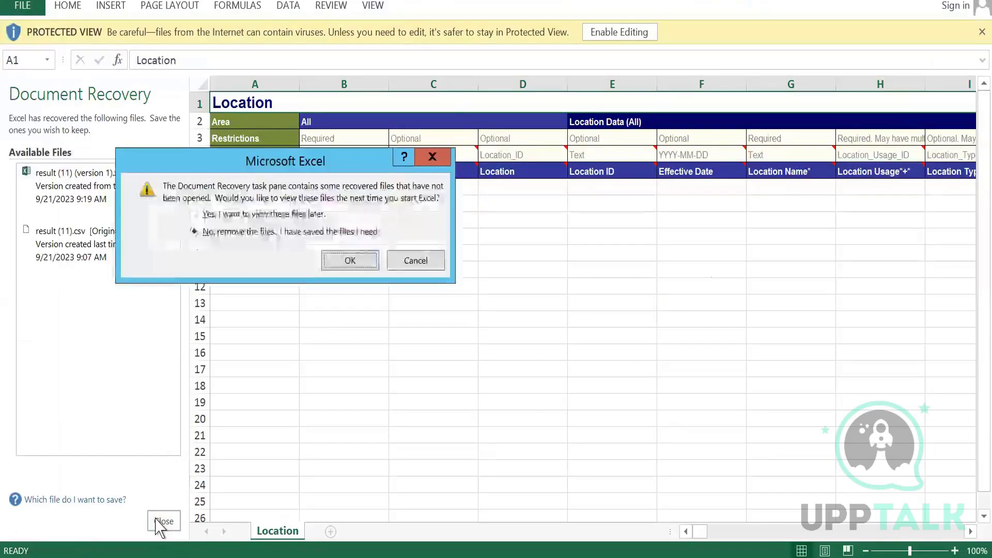
left_click(351, 258)
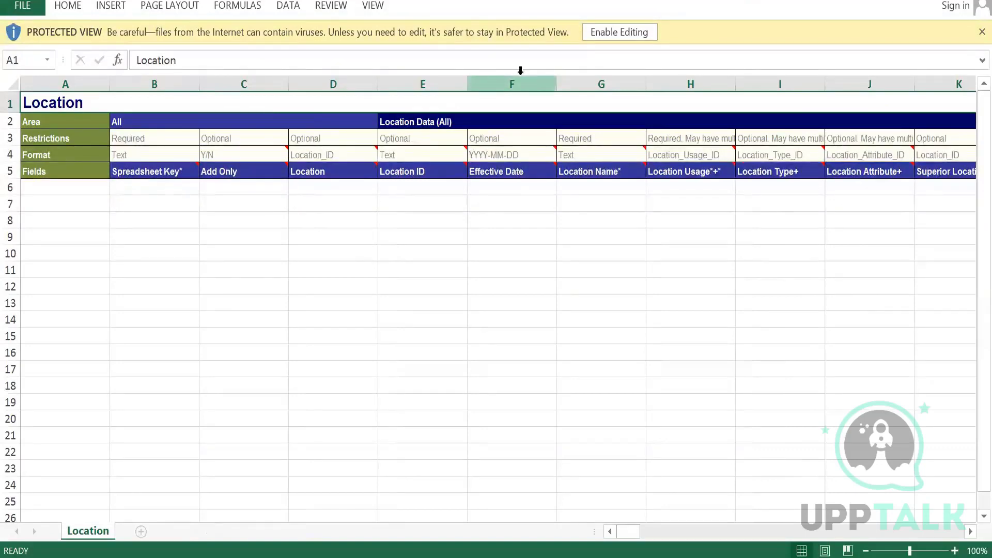
left_click(586, 32)
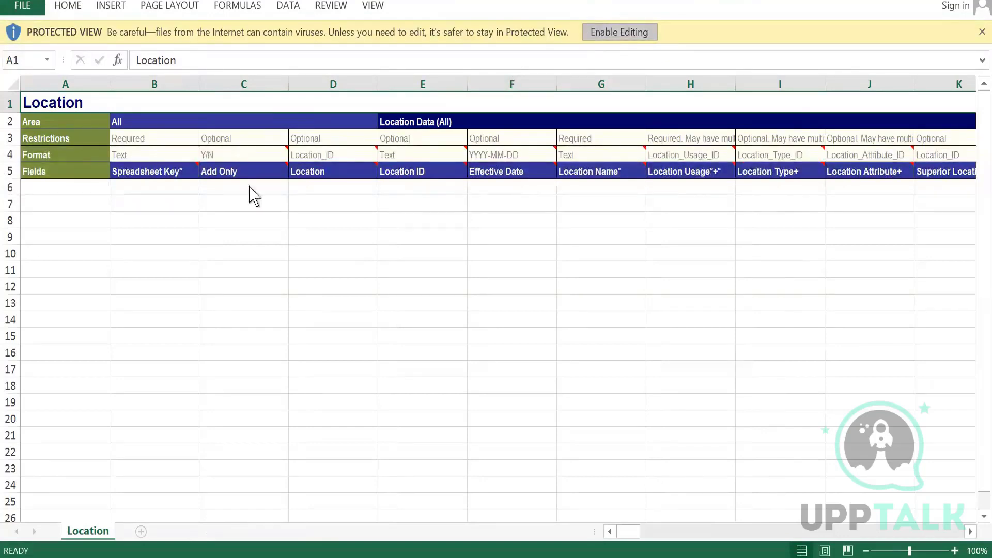
left_click(298, 250)
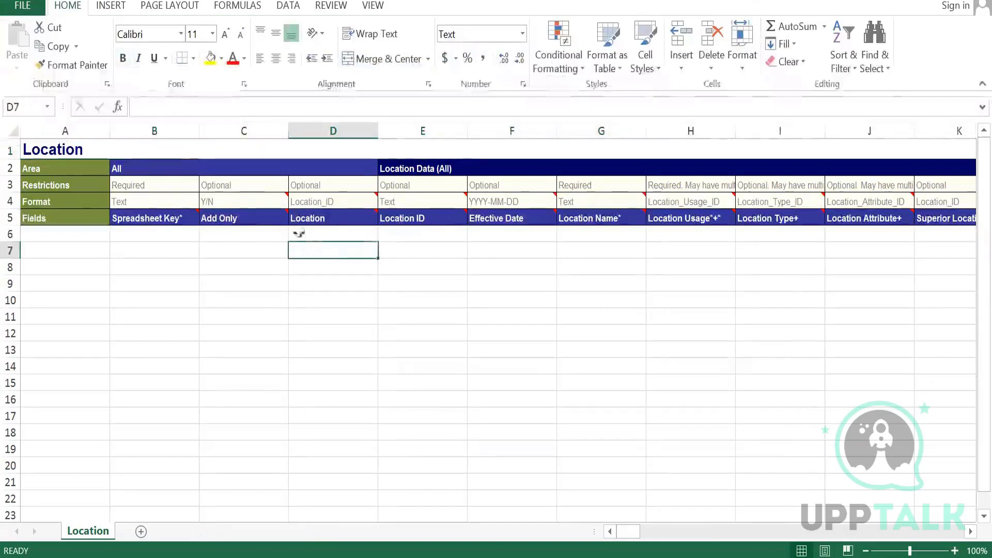
Examine the field names and Restrictions of the Location template columns from Spreadsheet Key to Location Usage
left_click(142, 218)
key("Right")
key("Right")
key("Right")
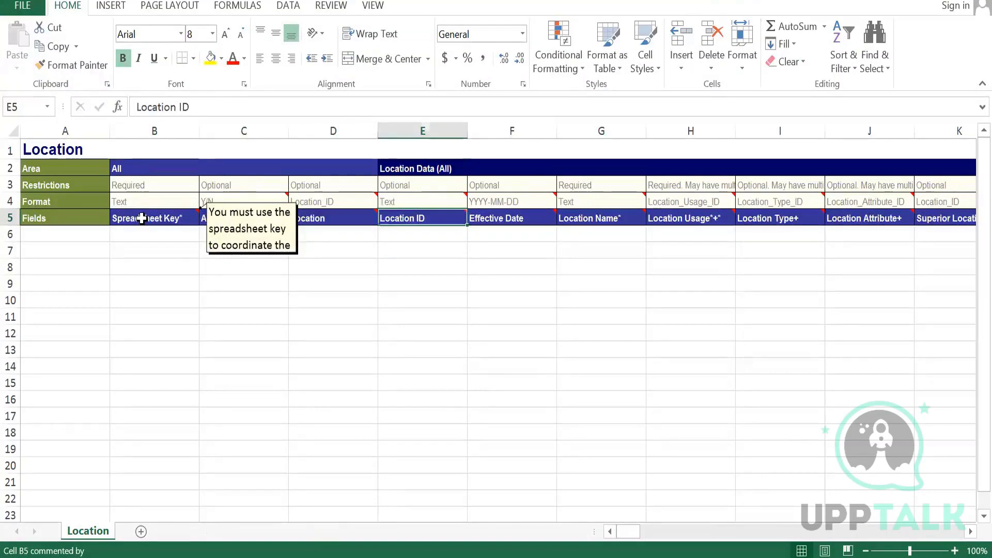
key("Right")
key("Right")
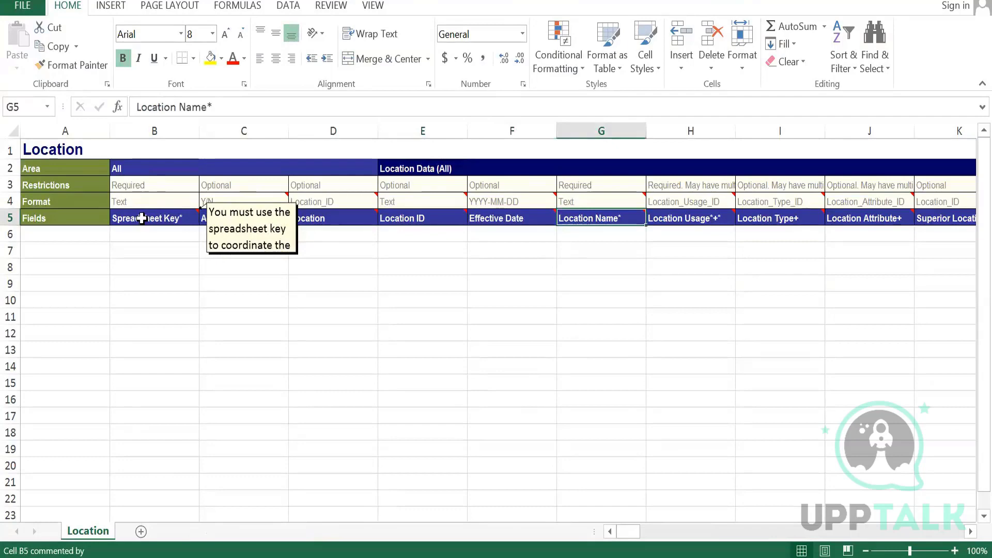
key("Down")
key("Up")
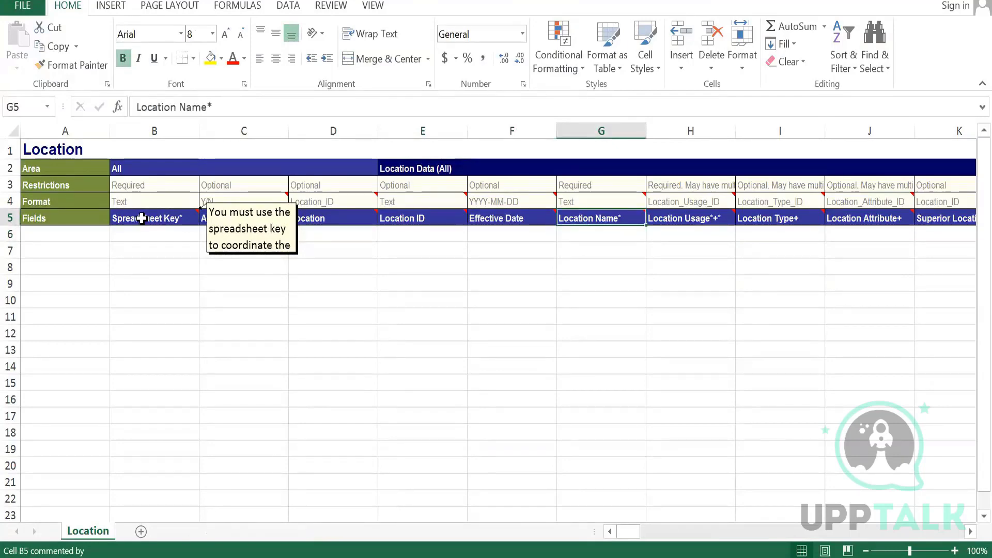
key("Up")
key("Up")
key("Down")
key("Down")
key("Right")
key("Up")
key("Up")
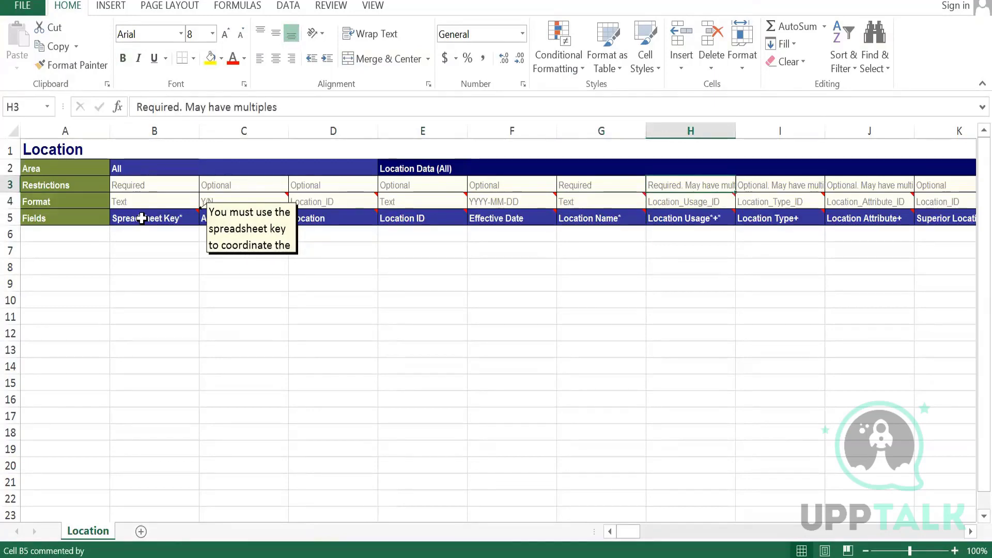
scroll(141, 218, "right", 4)
key("Down")
key("Down")
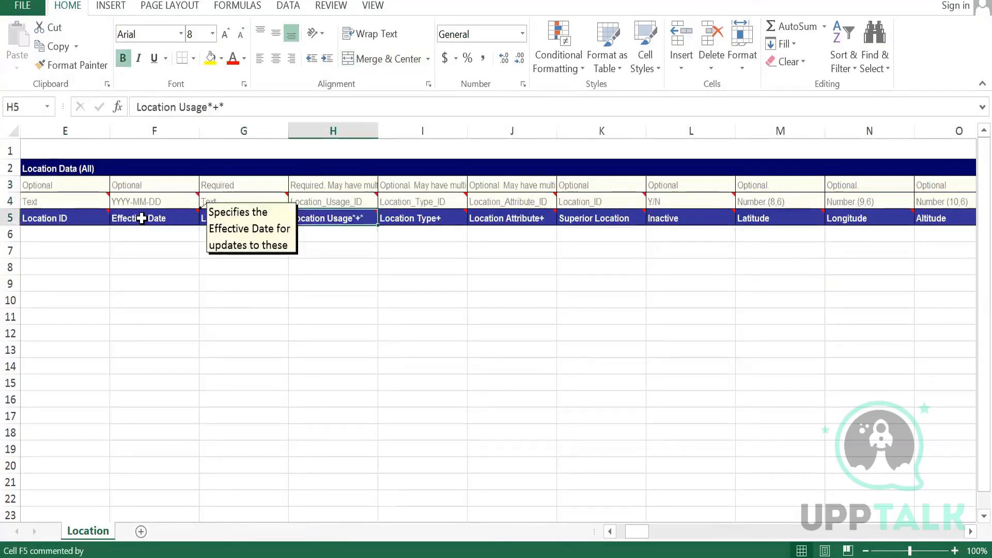
Look through the remaining Location Data fields in row 5, from Location Type past External Name and back to Latitude
key("Right")
key("Right")
key("Right")
key("Right")
key("Right")
key("Right")
key("Right")
key("Right")
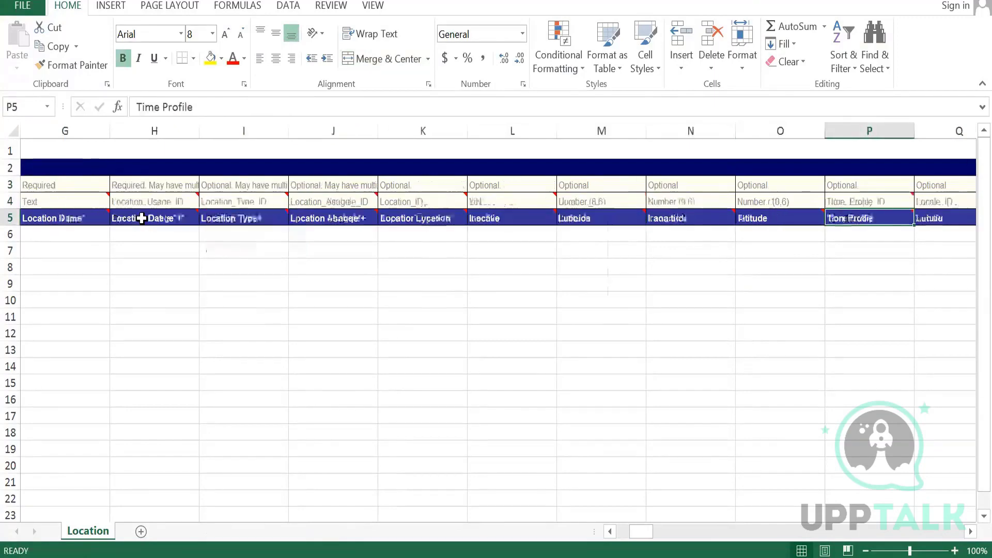
key("Right")
key("Right")
key("Right")
key("Right")
key("Right")
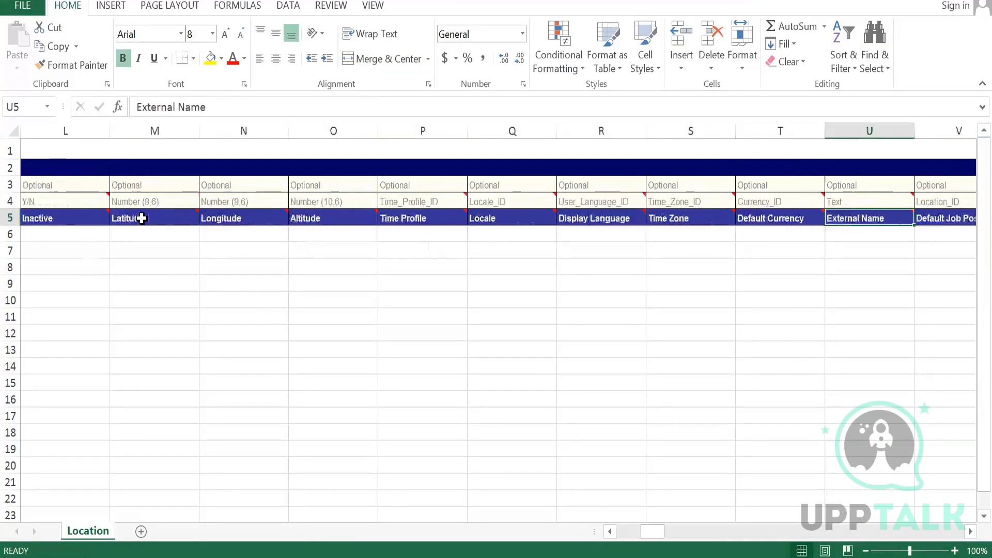
key("Right")
key("Left")
key("Left")
key("Left")
key("Left")
key("Left")
key("Left")
key("Left")
key("Left")
key("Left")
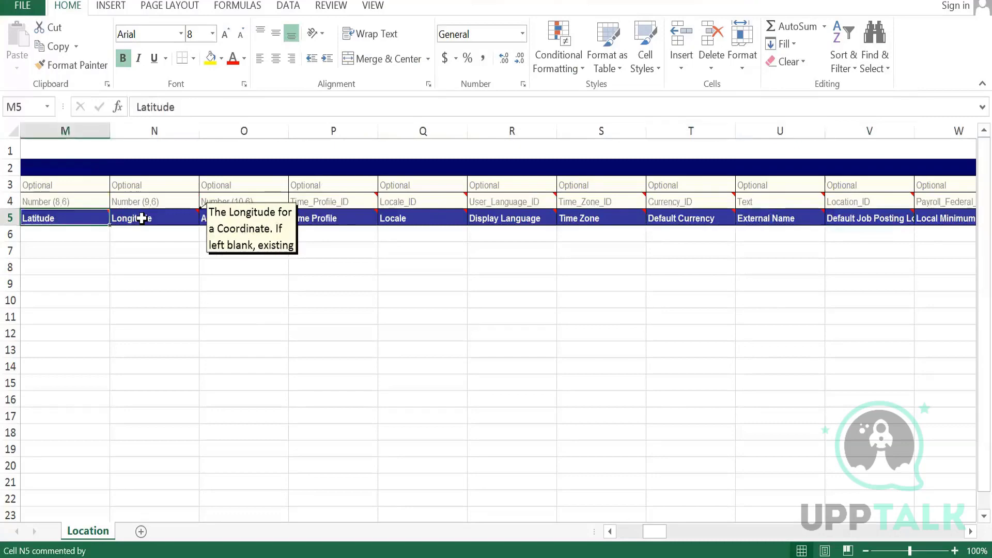
Return to the start of the field row, review the fields through Location Name, and select cell G6
key("Home")
key("Right")
key("Right")
key("Right")
key("Right")
key("Right")
key("Right")
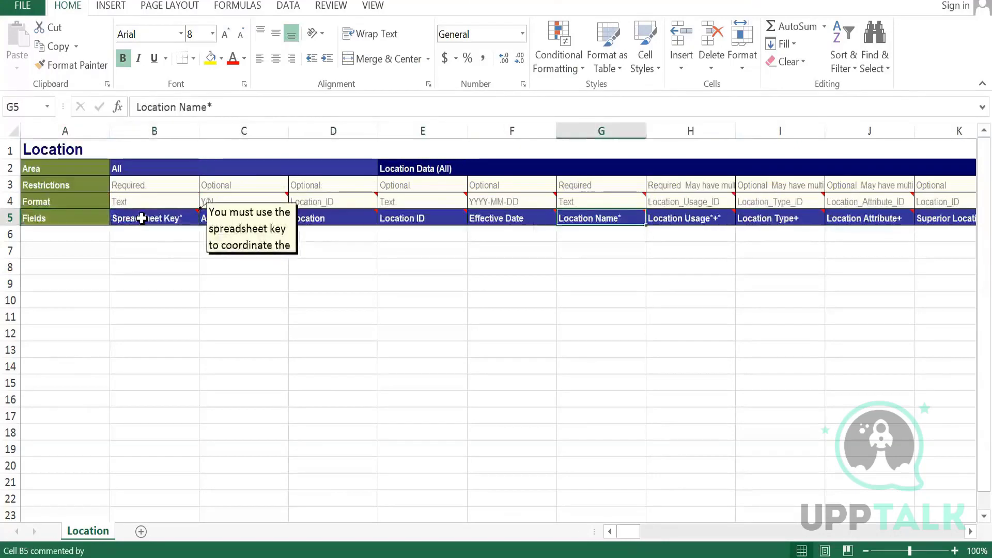
key("Down")
key("Up")
key("Down")
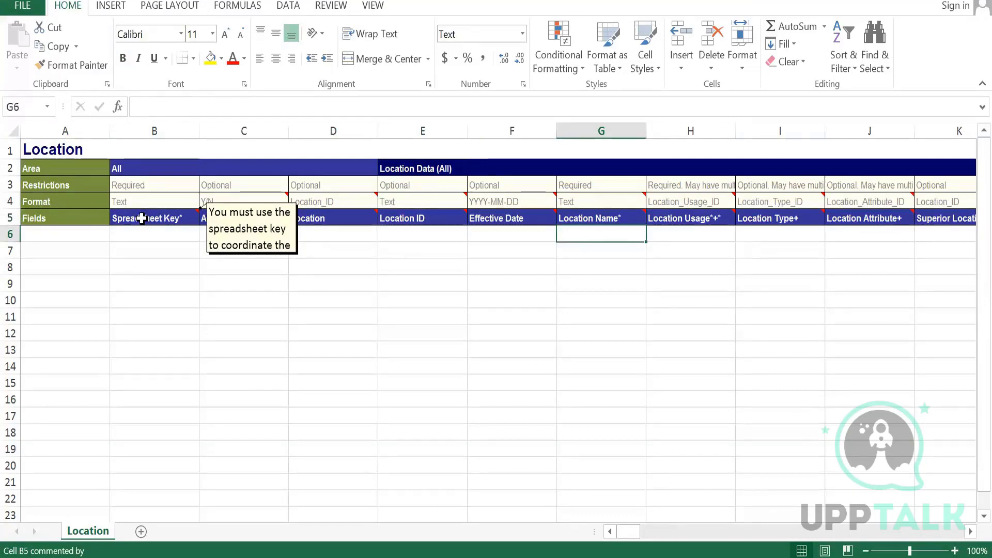
Enter Delhi as the Location Name and Business Site as the Location Usage in row 6
type("Del")
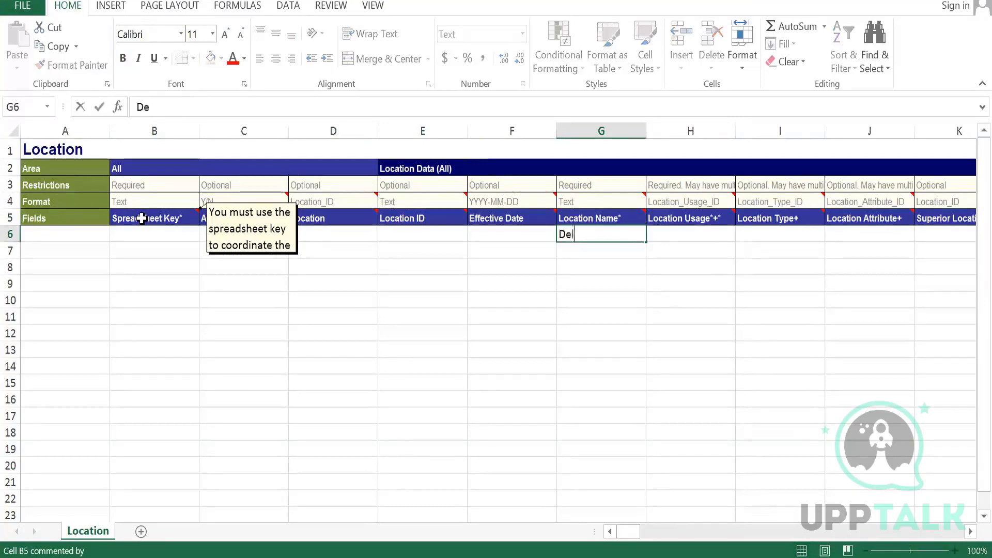
type("g")
key("BackSpace")
type("hi")
key("Tab")
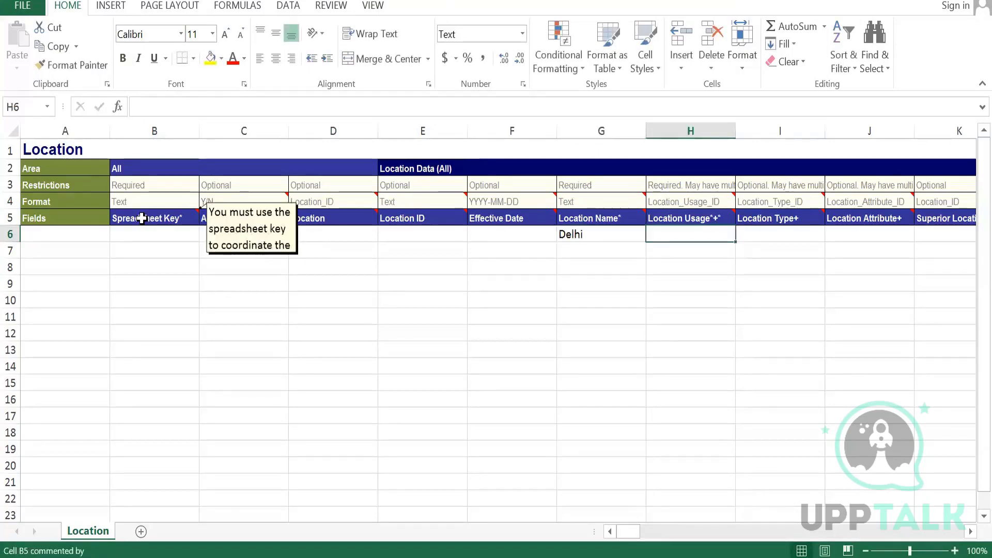
type("Bus")
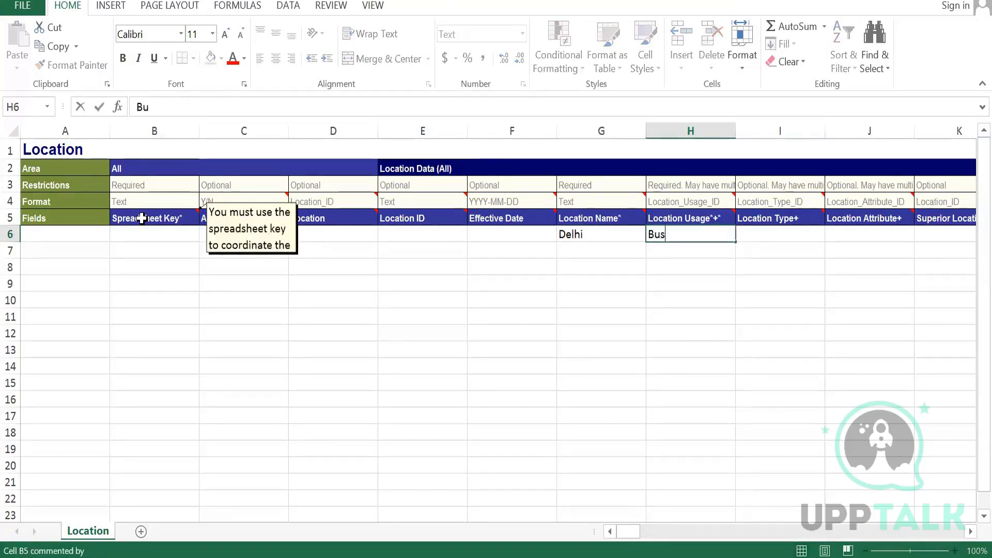
type("iness")
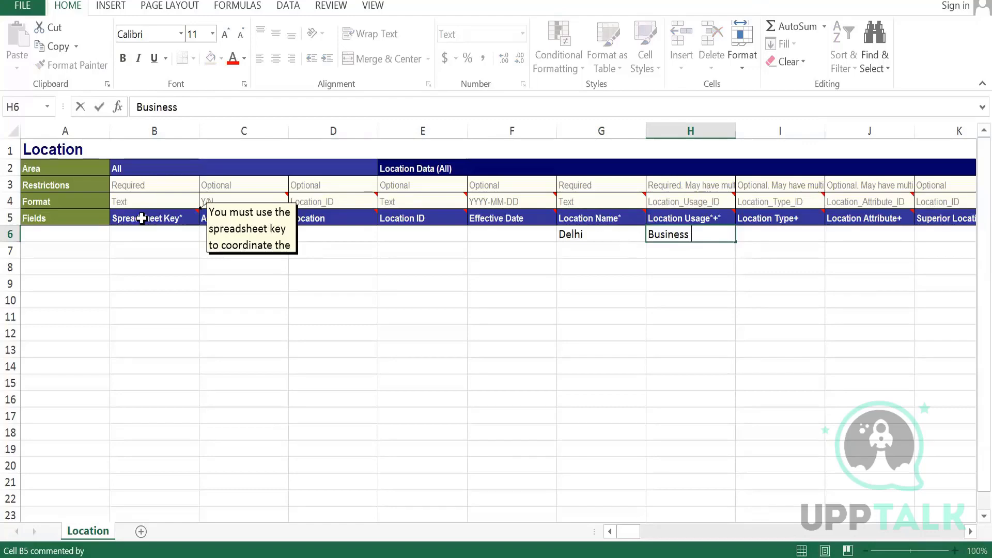
type(" Site")
key("Return")
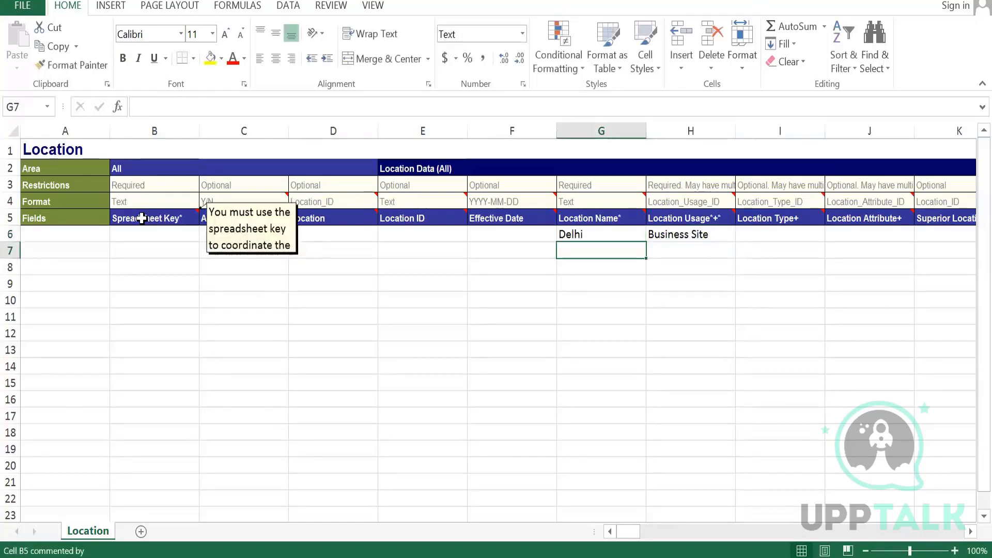
Fill row 7 with Location Name Mumbai and the Business Site usage copied from row 6, and save the workbook
type("Mumb")
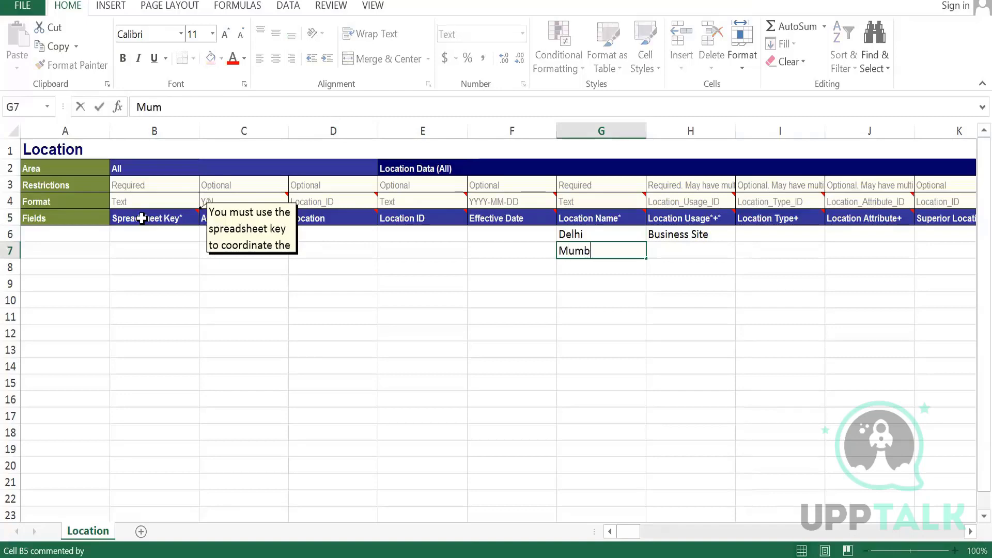
type("ai")
key("Tab")
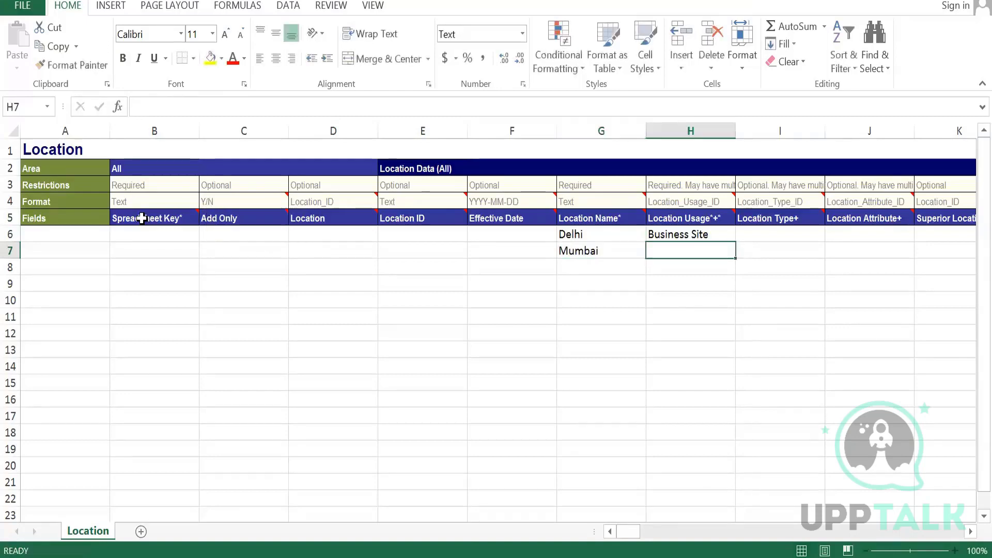
left_click(686, 235)
key("ctrl+c")
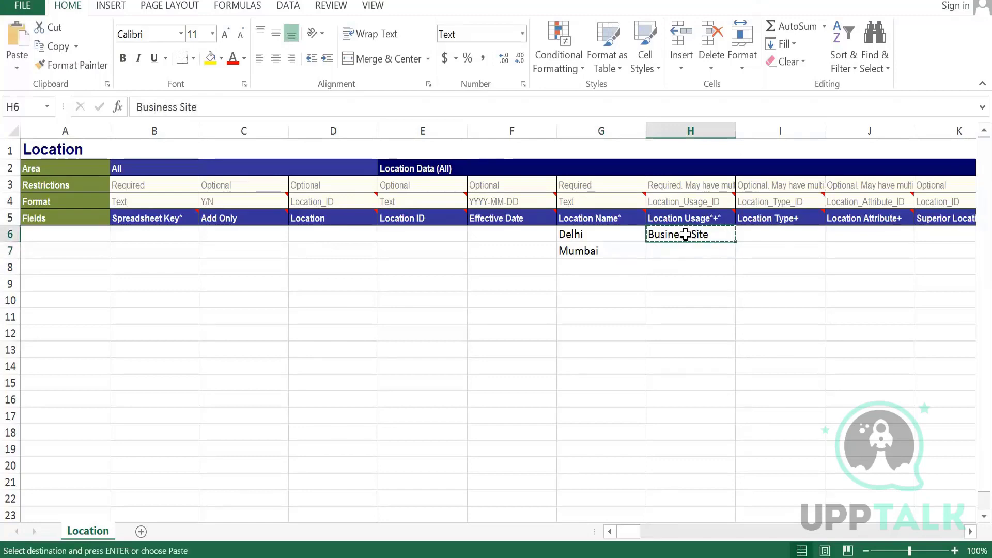
left_click(687, 256)
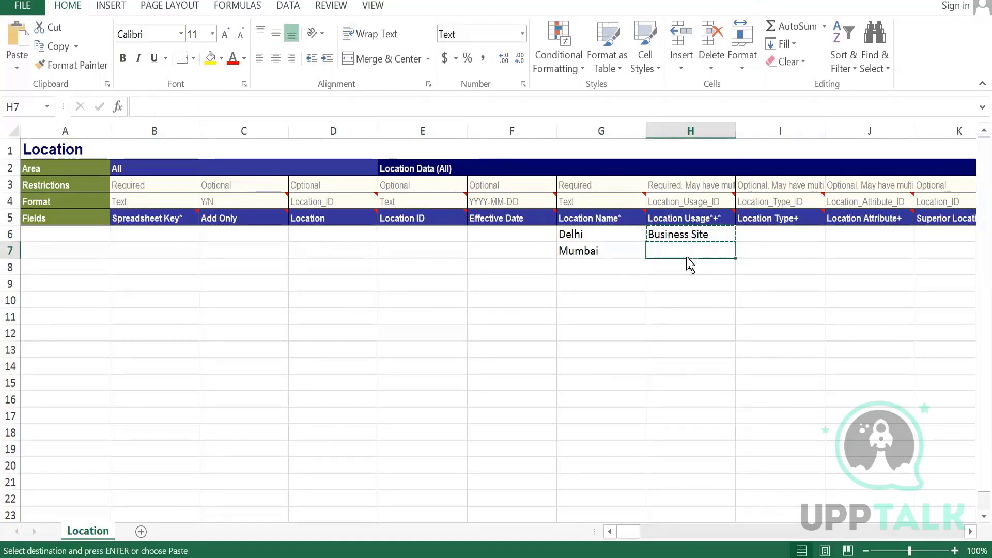
key("ctrl+v")
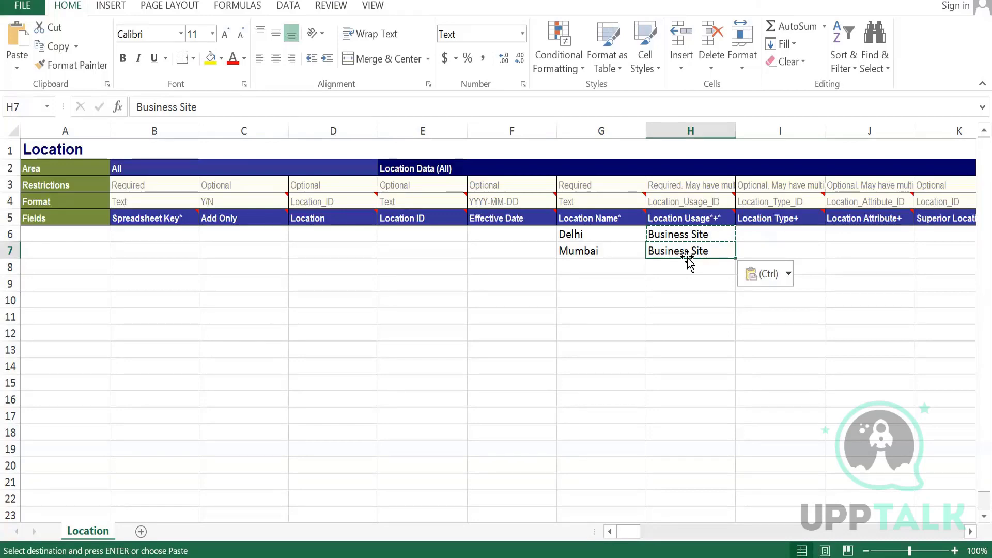
left_click(286, 401)
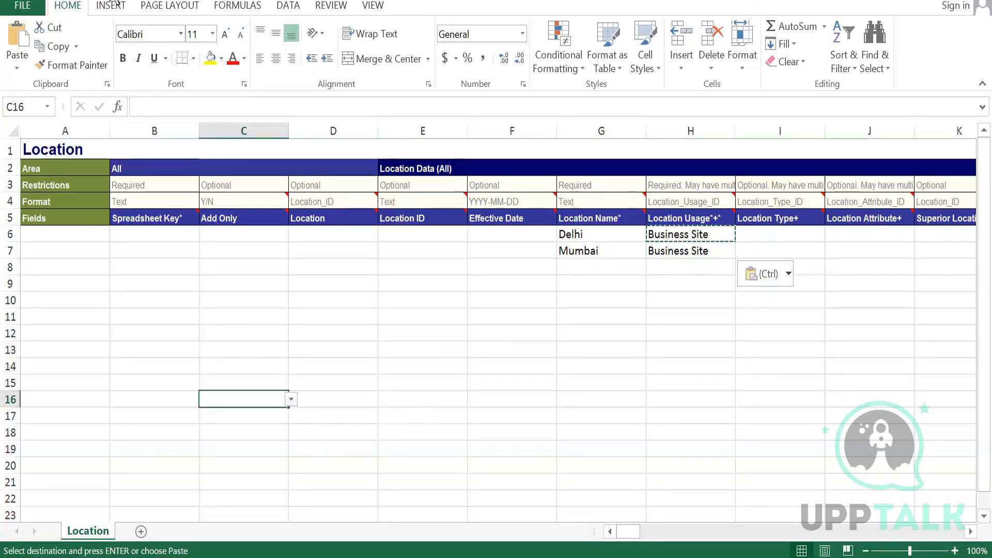
key("ctrl+s")
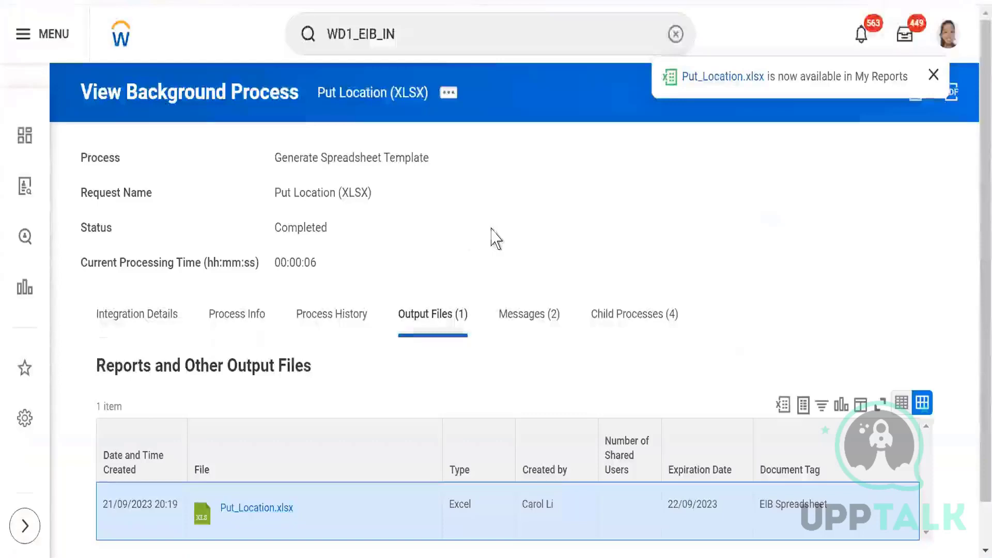
Switch to Workday, search again for WD1_EIB_IN across more categories, and open that integration system
left_click(413, 35)
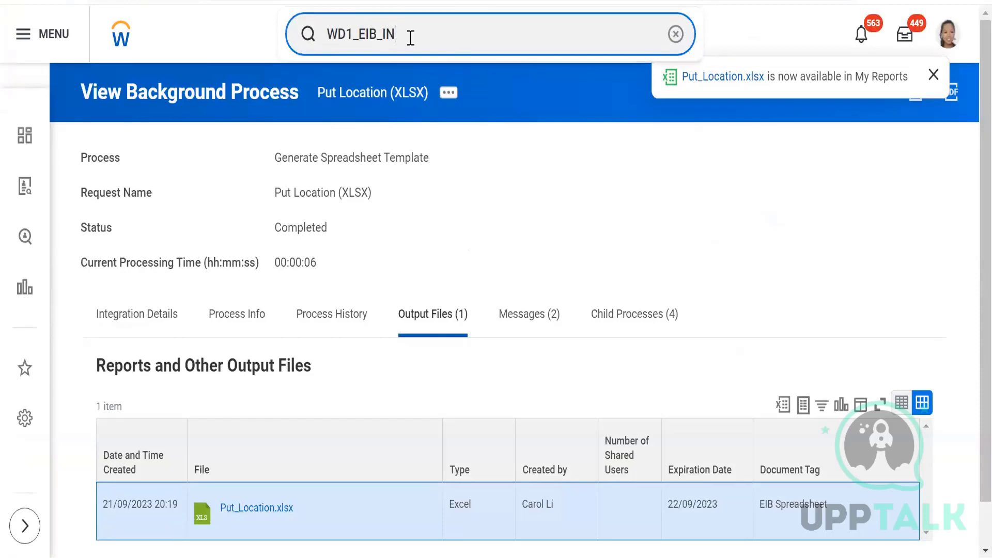
key("Return")
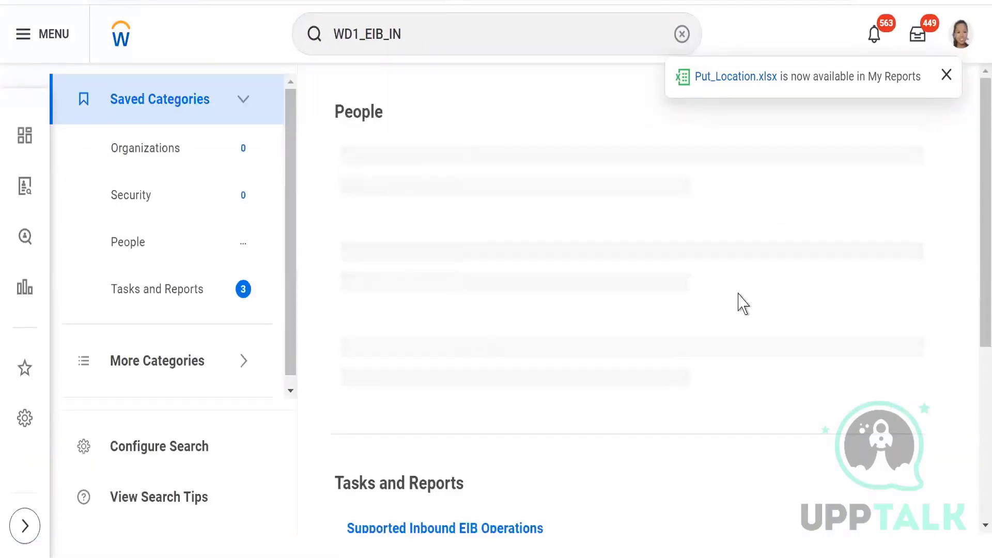
scroll(976, 323, "down", 7)
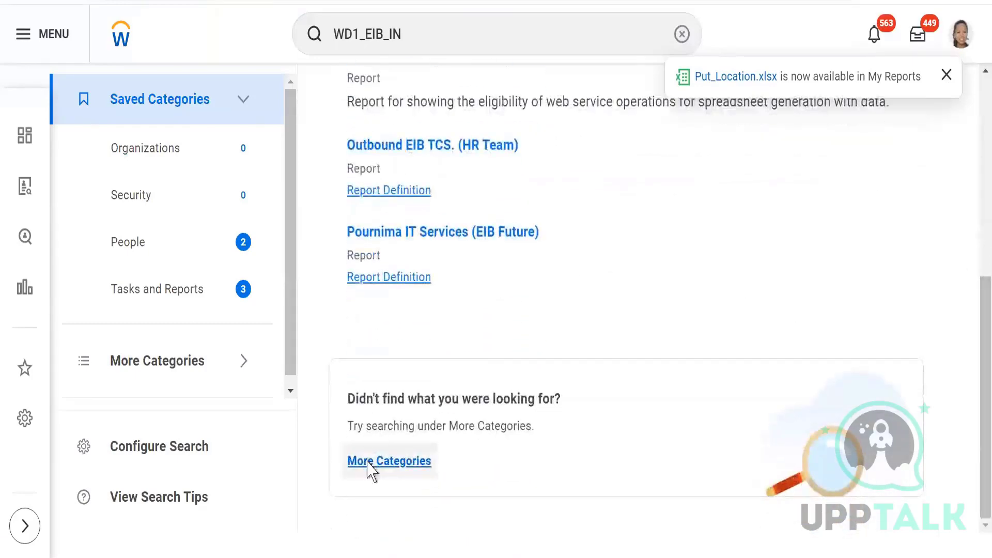
left_click(366, 461)
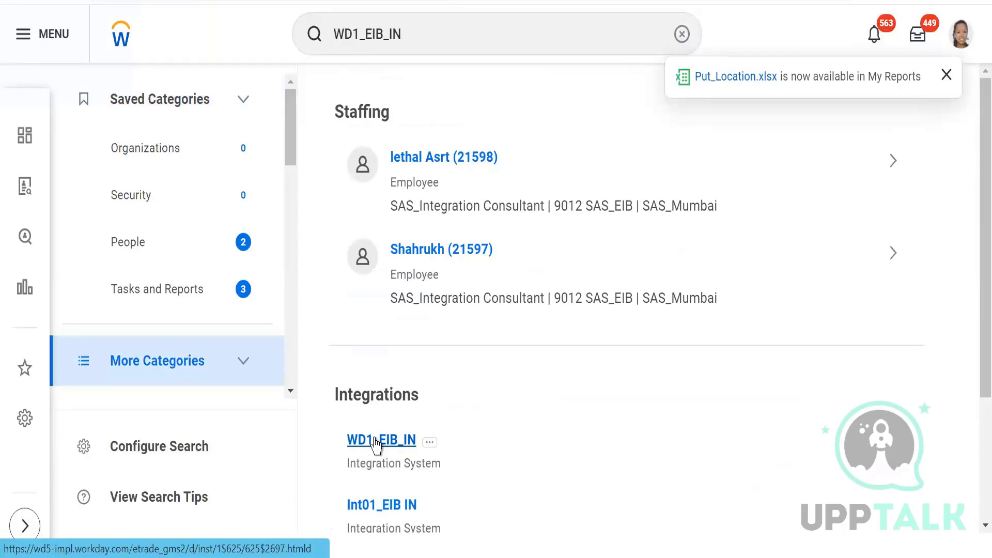
left_click(408, 443)
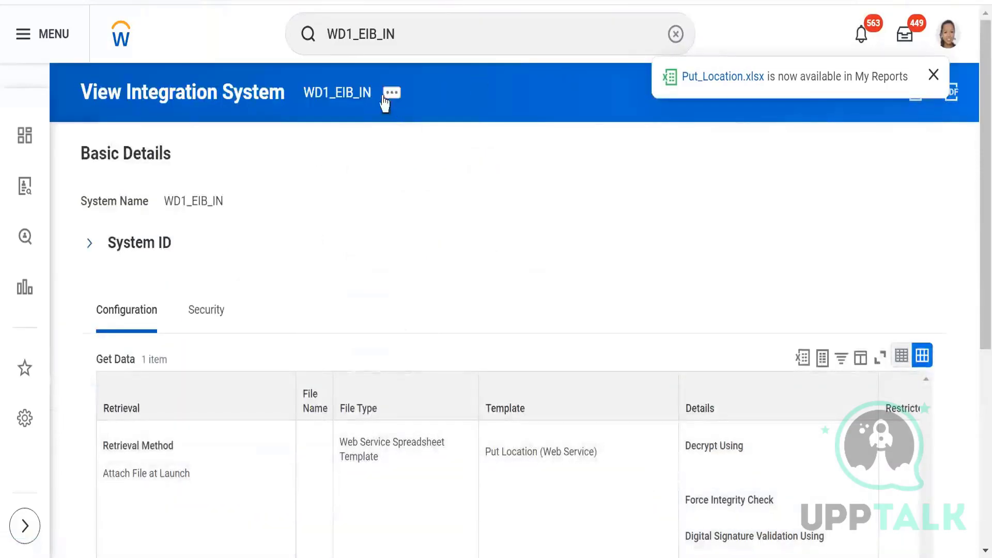
Start Launch / Schedule for the WD1_EIB_IN integration with the run frequency Run Now
left_click(390, 95)
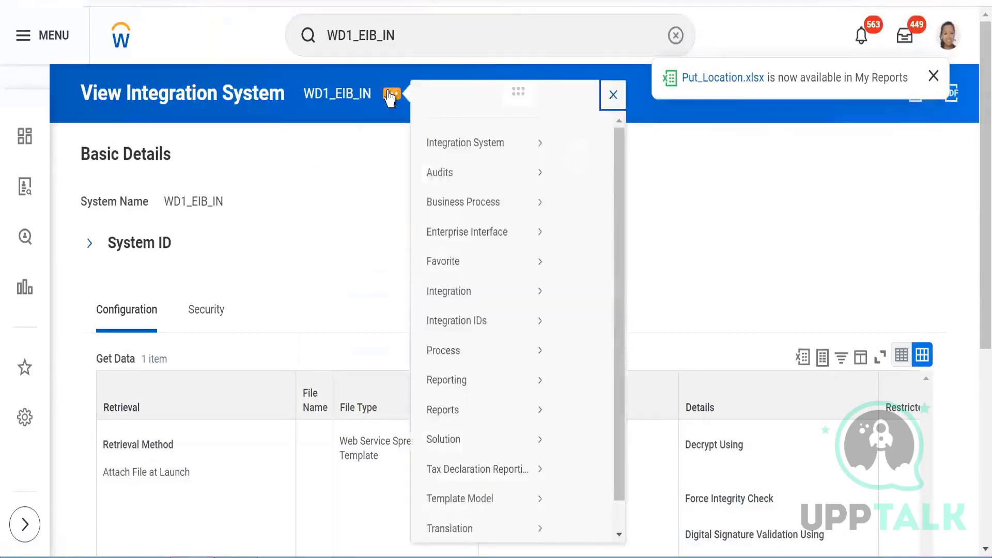
mouse_move(453, 310)
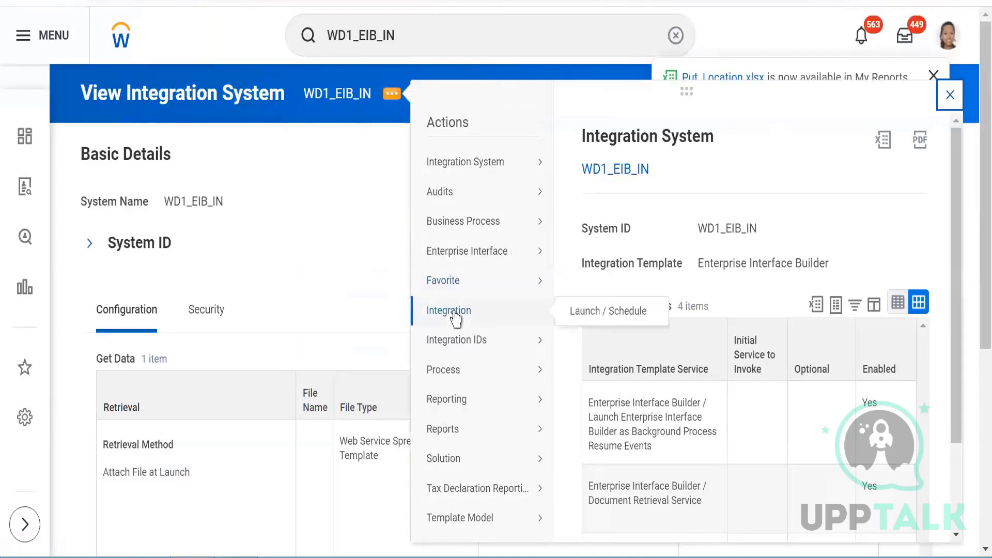
left_click(611, 317)
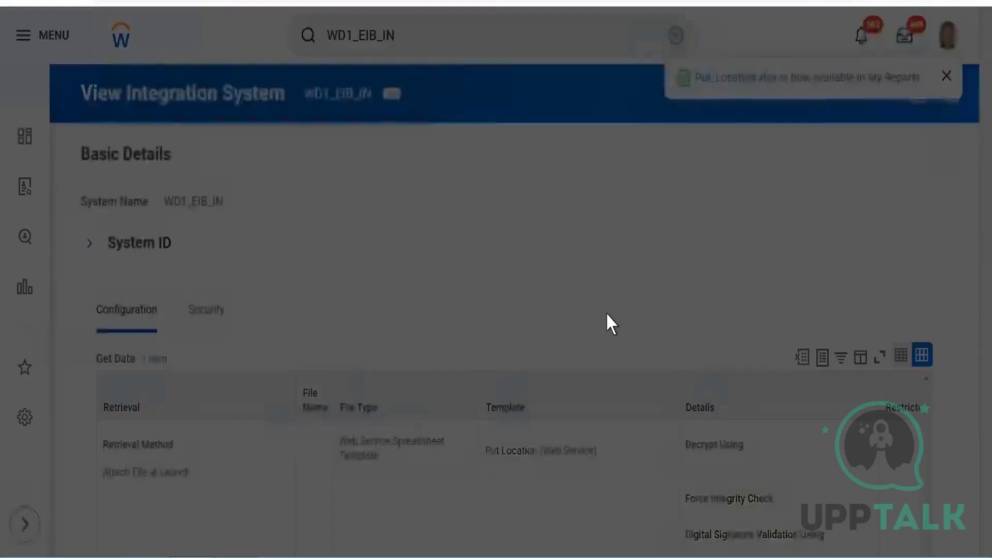
left_click(300, 393)
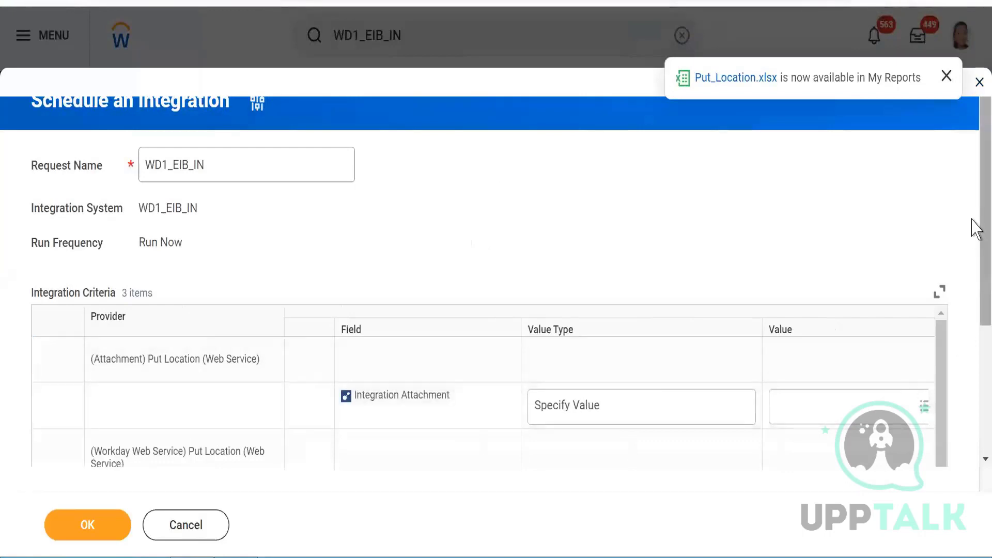
Create an integration attachment for Put Location using the file Put_Location (17) from Downloads
scroll(971, 326, "down", 2)
scroll(972, 341, "down", 2)
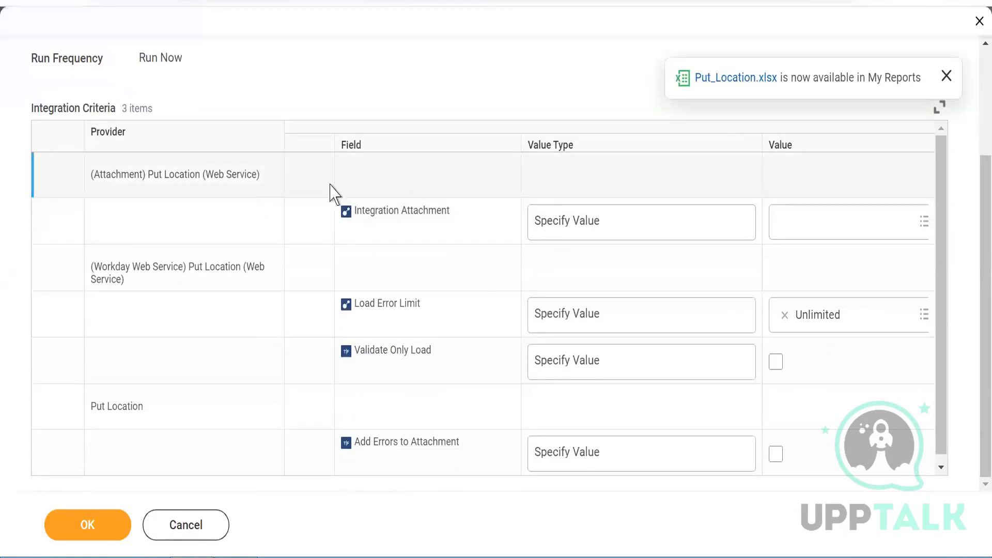
left_click(829, 217)
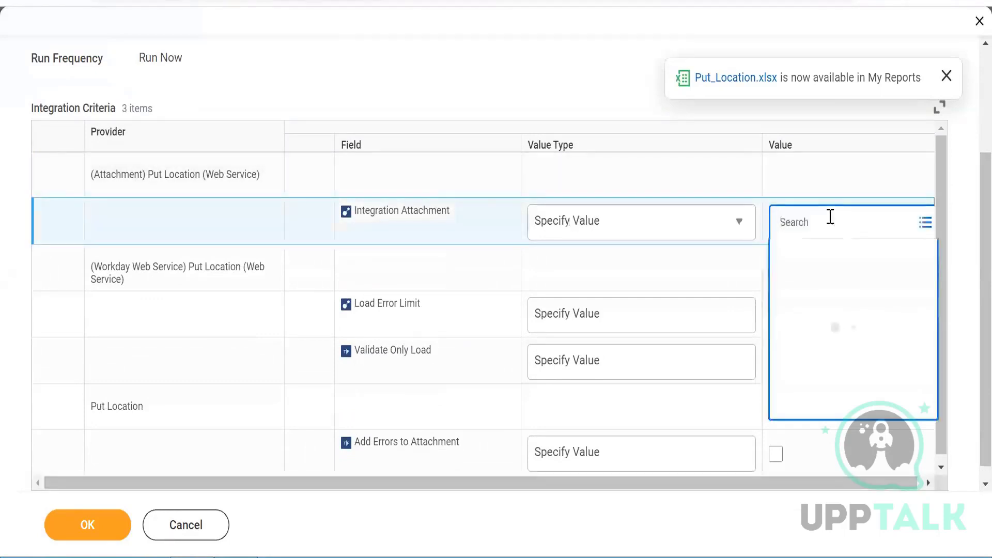
left_click(834, 376)
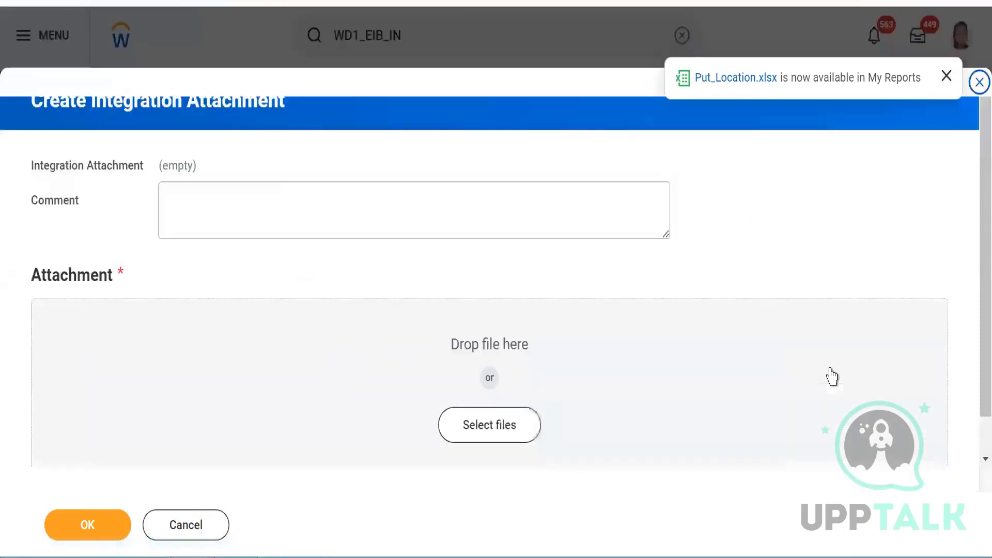
left_click(473, 432)
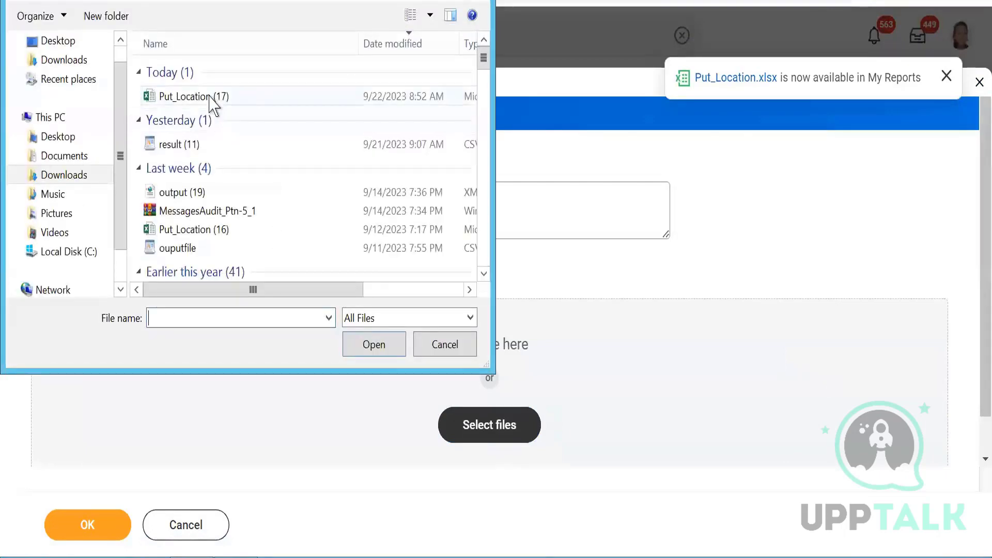
left_click(221, 96)
left_click(364, 345)
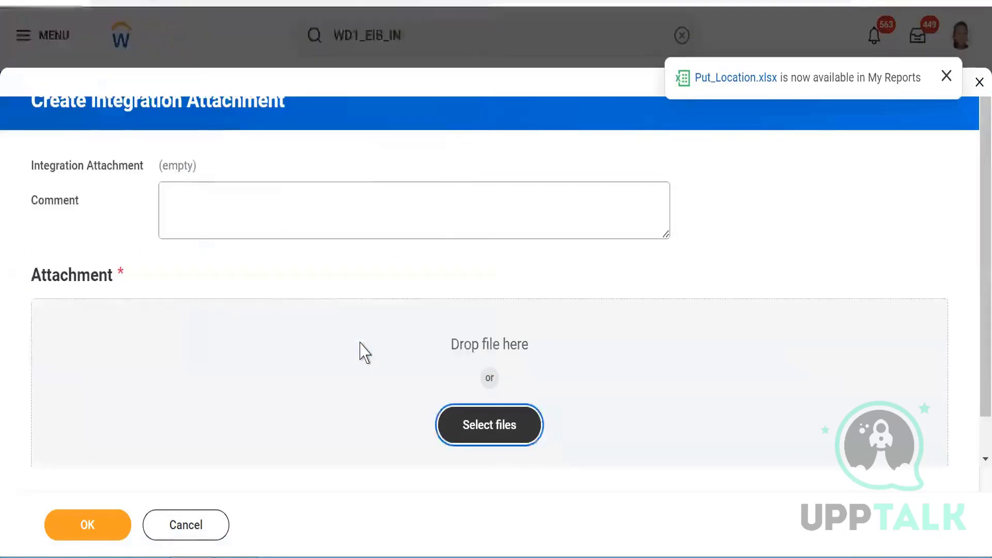
left_click(97, 534)
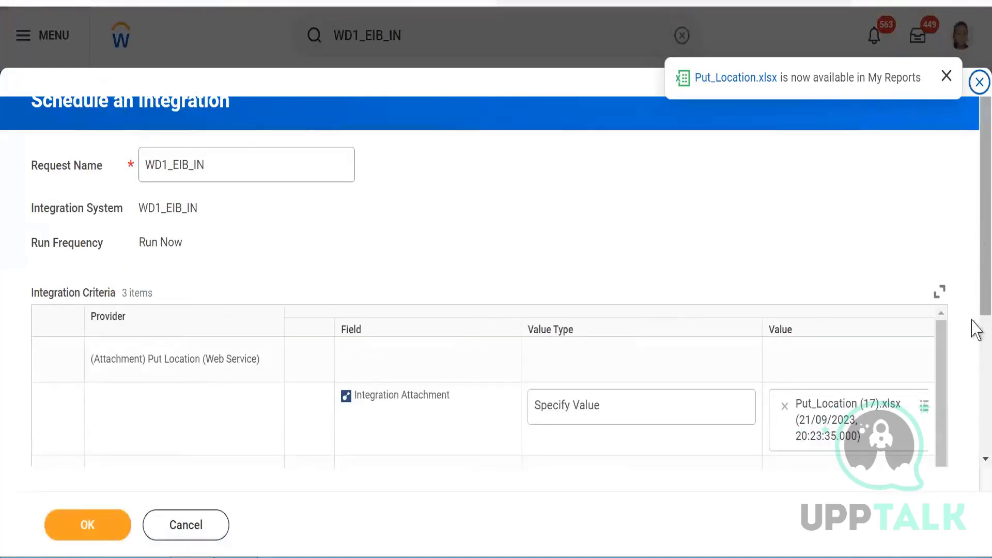
Try the Validate Only Load option in the Integration Criteria and clear it again
scroll(971, 331, "down", 4)
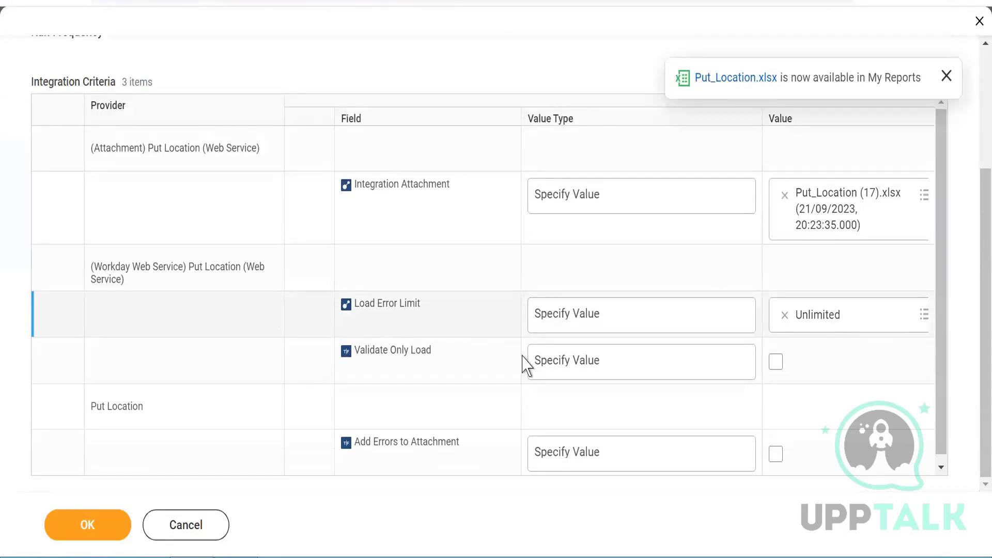
left_click_drag(356, 351, 436, 378)
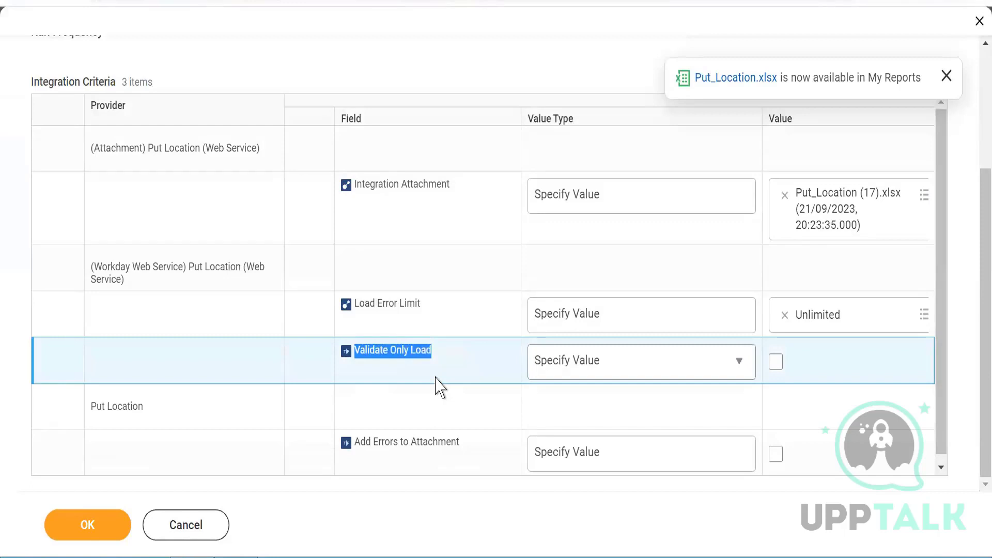
left_click(774, 364)
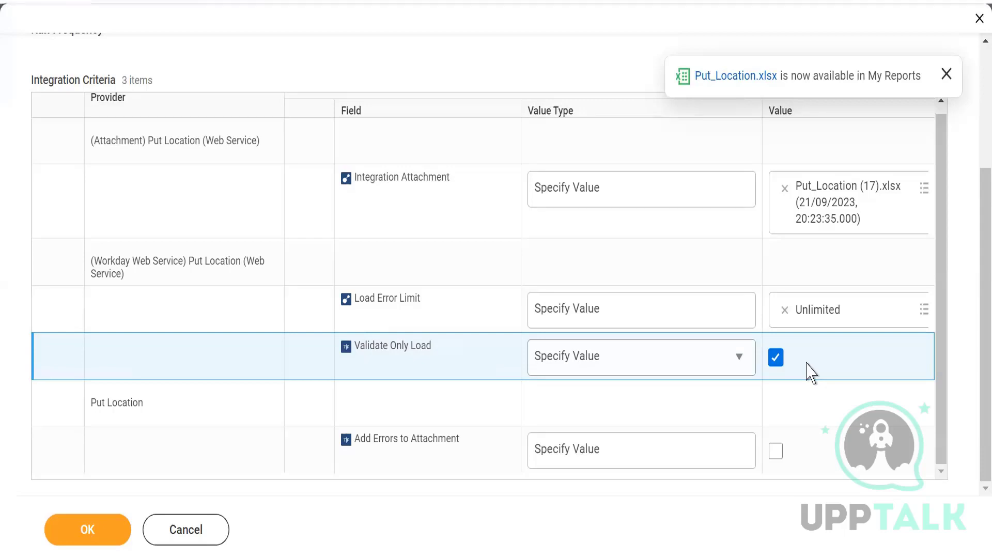
left_click(776, 358)
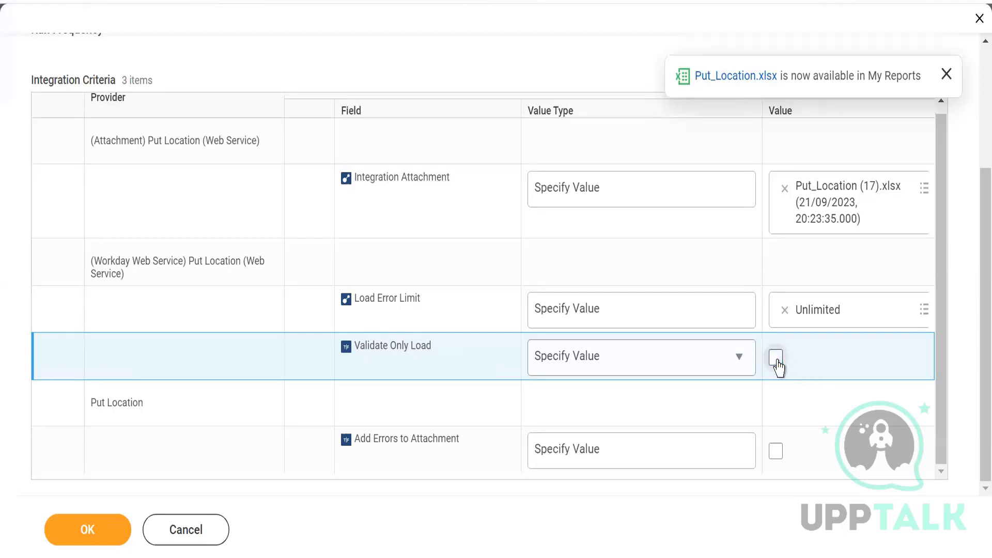
Launch the WD1_EIB_IN integration and refresh its background process status, dismissing the Put_Location.xlsx notification
left_click(76, 544)
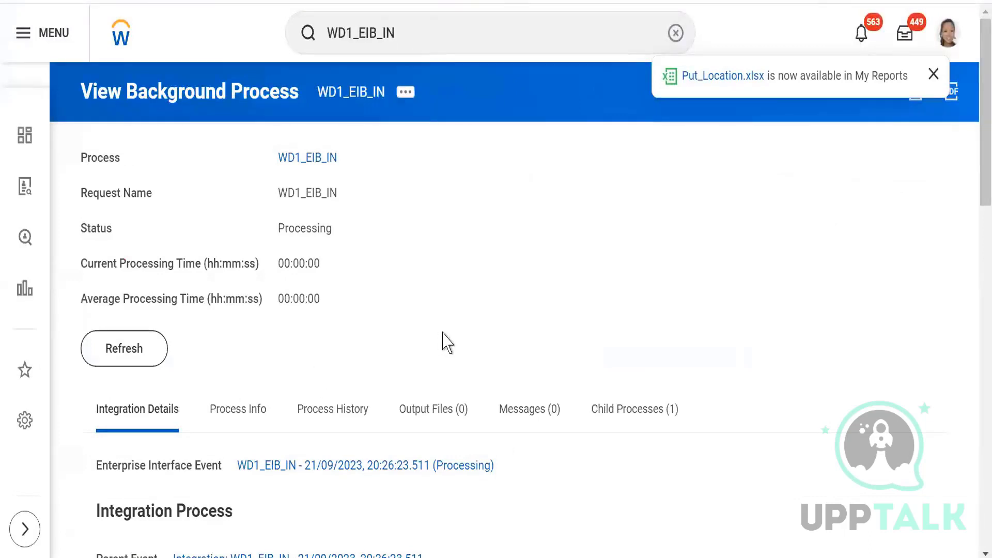
left_click(115, 355)
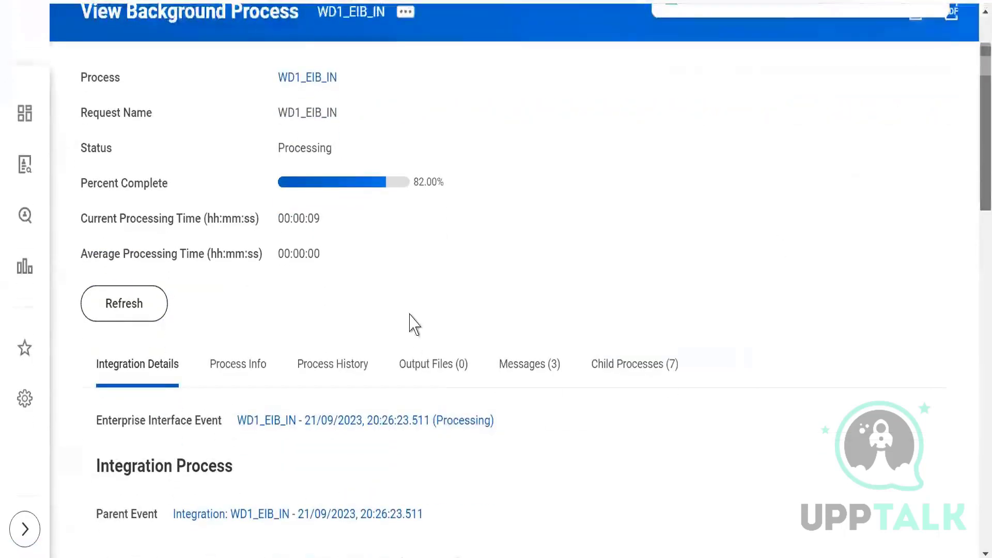
left_click(106, 311)
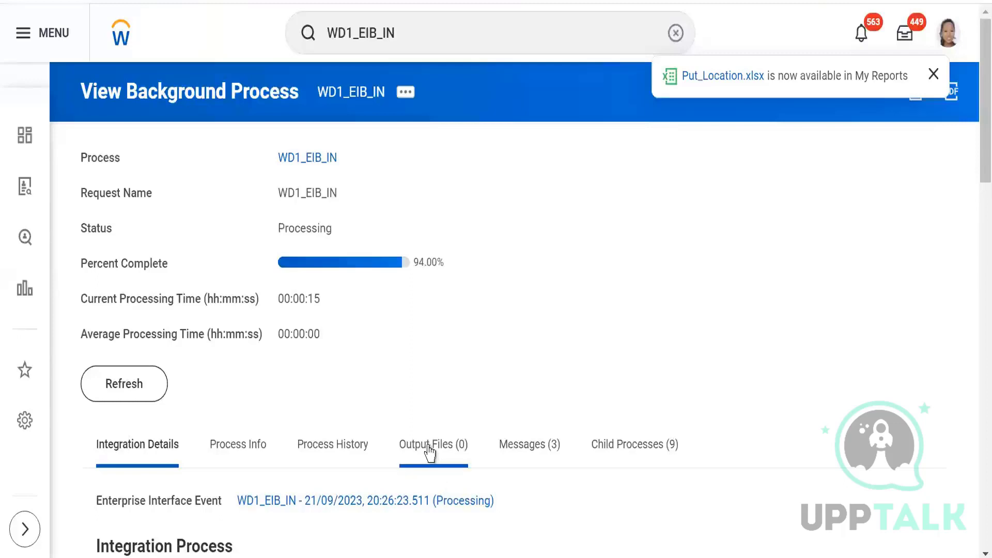
left_click(935, 75)
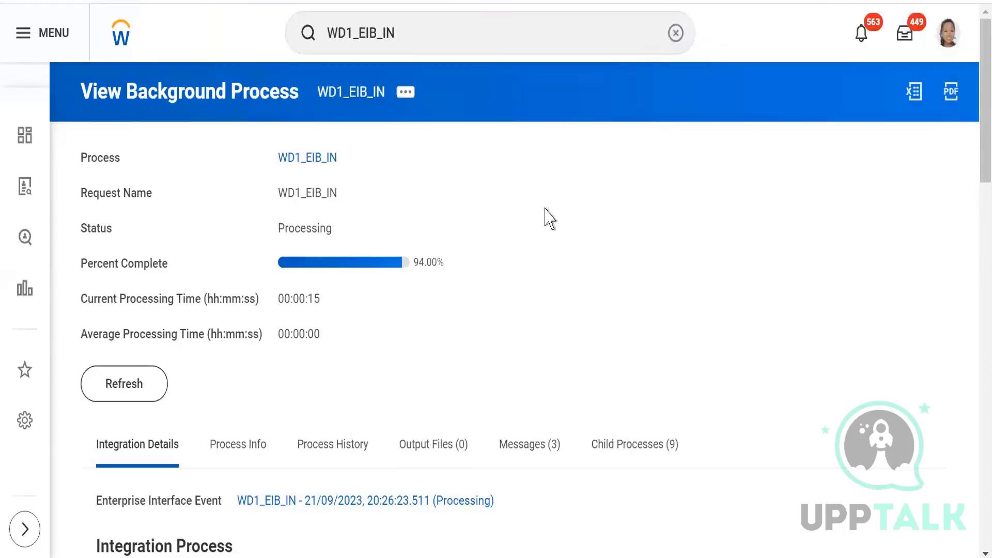
Refresh the WD1_EIB_IN background process and review its status and response message in the integration details
left_click(125, 406)
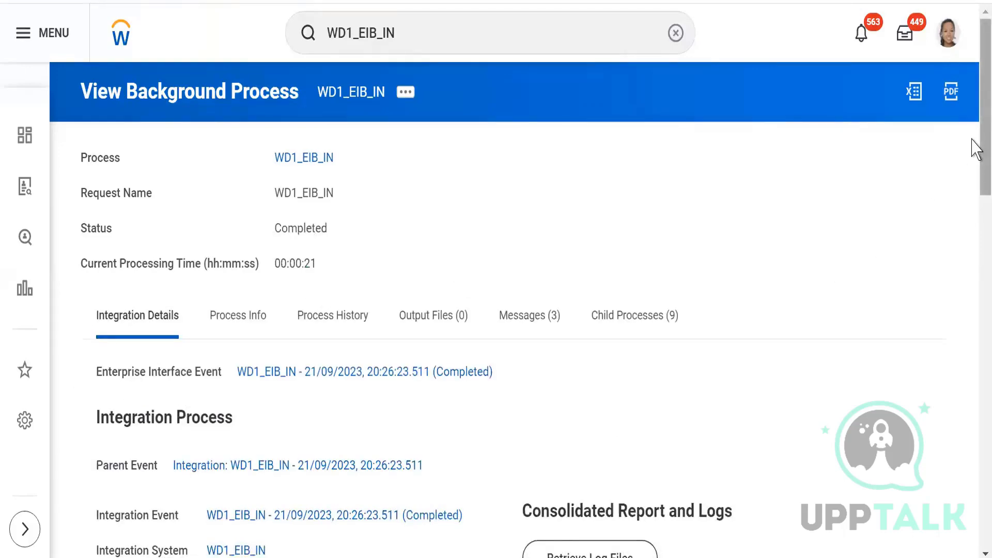
left_click_drag(972, 145, 972, 246)
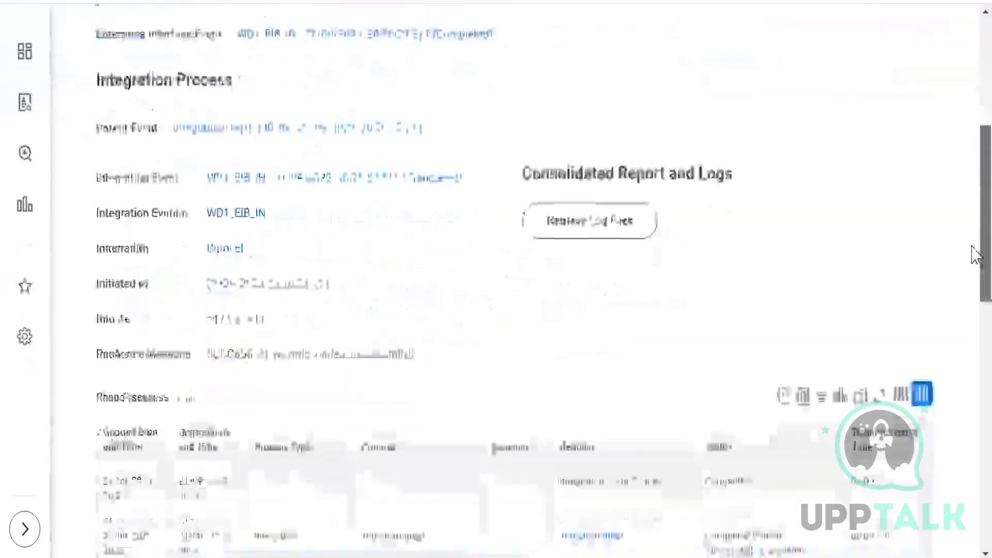
left_click_drag(241, 352, 420, 357)
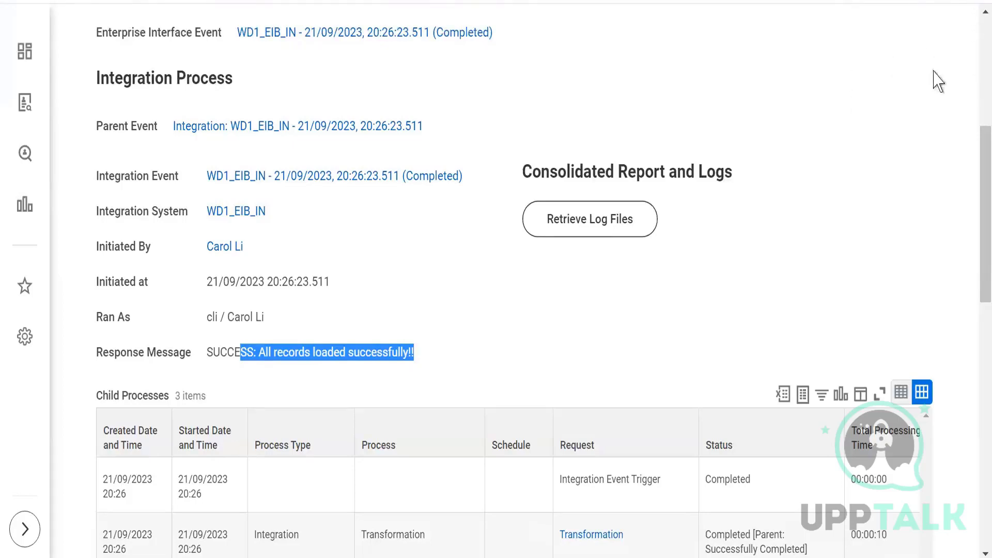
scroll(884, 115, "up", 7)
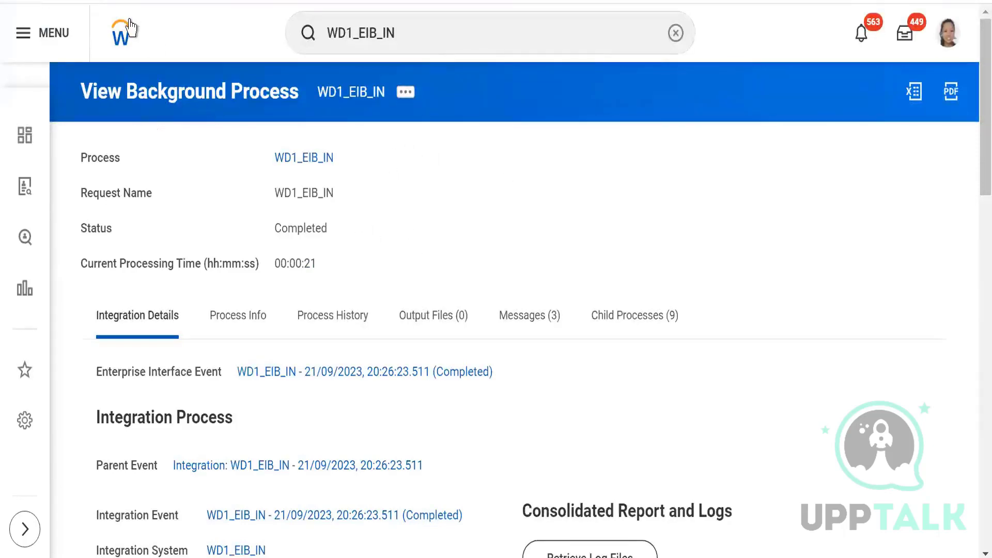
Search for WD1_EIB_IN across more categories and open the matching integration system
left_click(119, 36)
left_click(331, 96)
left_click(425, 32)
key("Return")
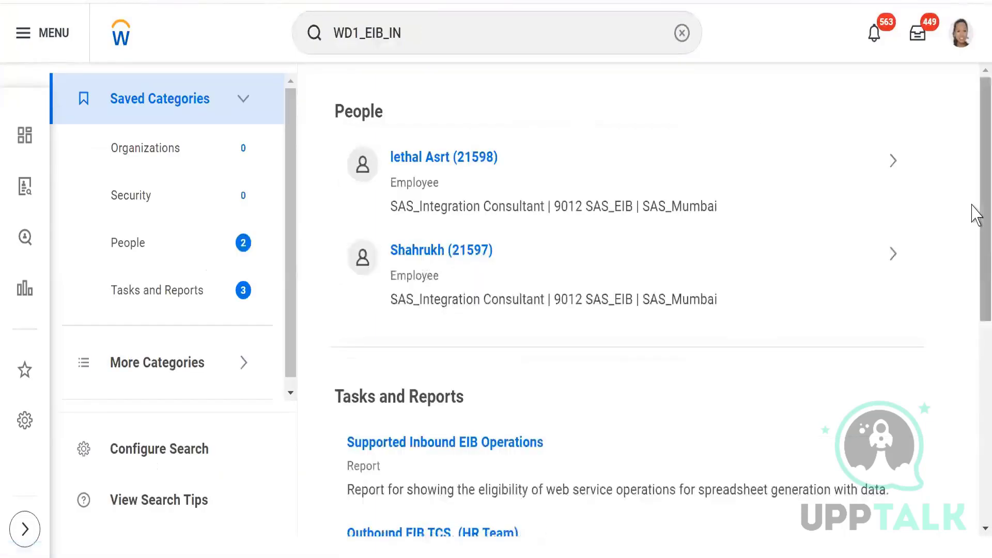
left_click_drag(972, 205, 972, 419)
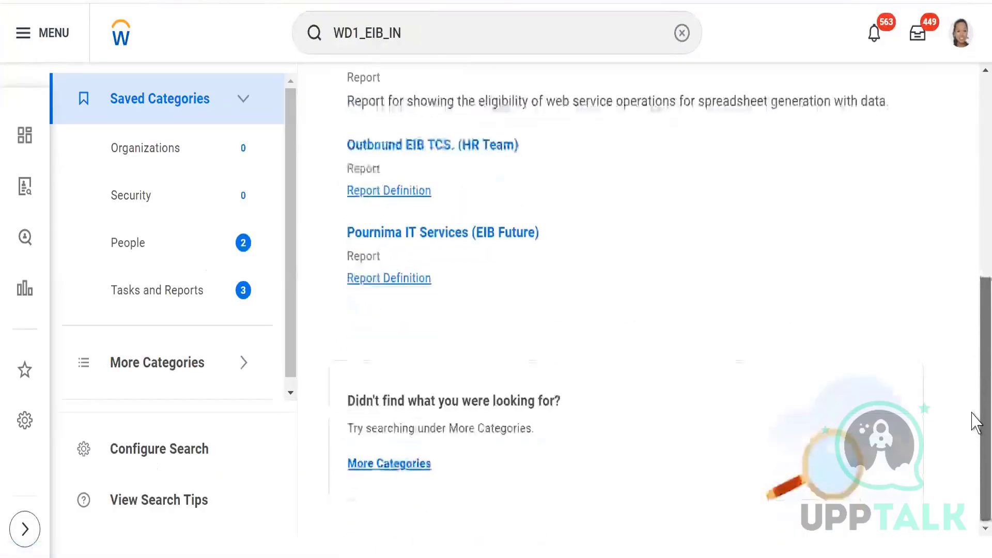
left_click(394, 461)
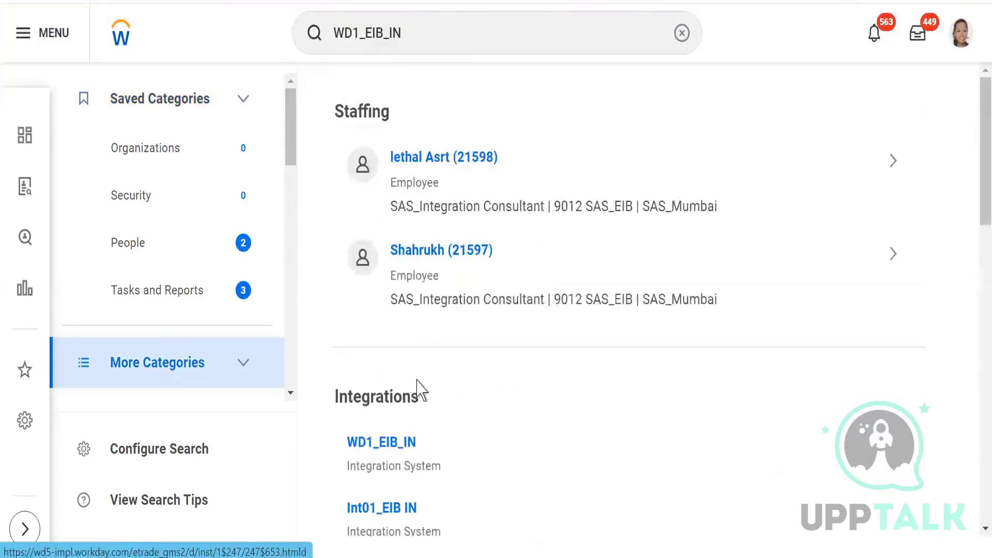
left_click(356, 449)
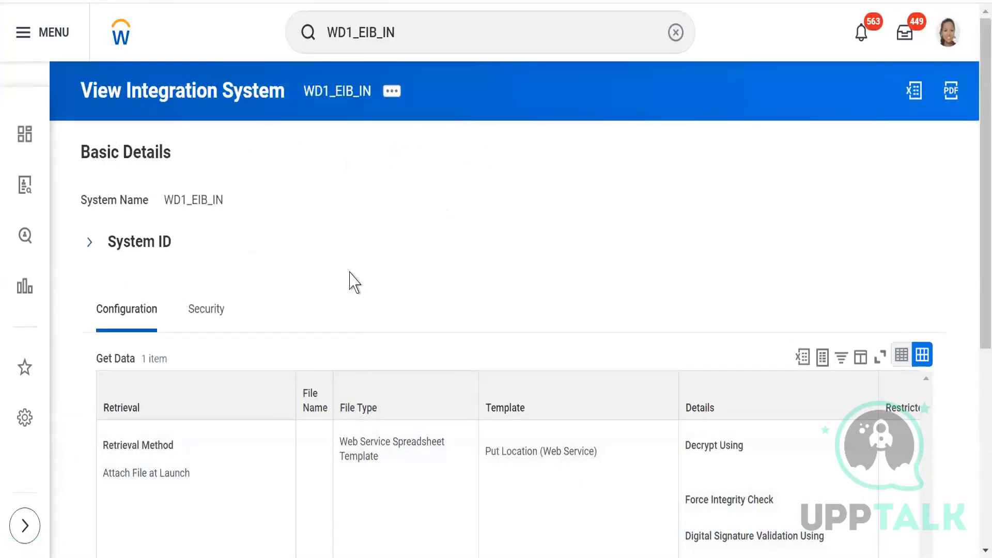
Open the WD1_EIB_IN enterprise interface for editing and review its General Settings and Get Data summary
left_click(391, 92)
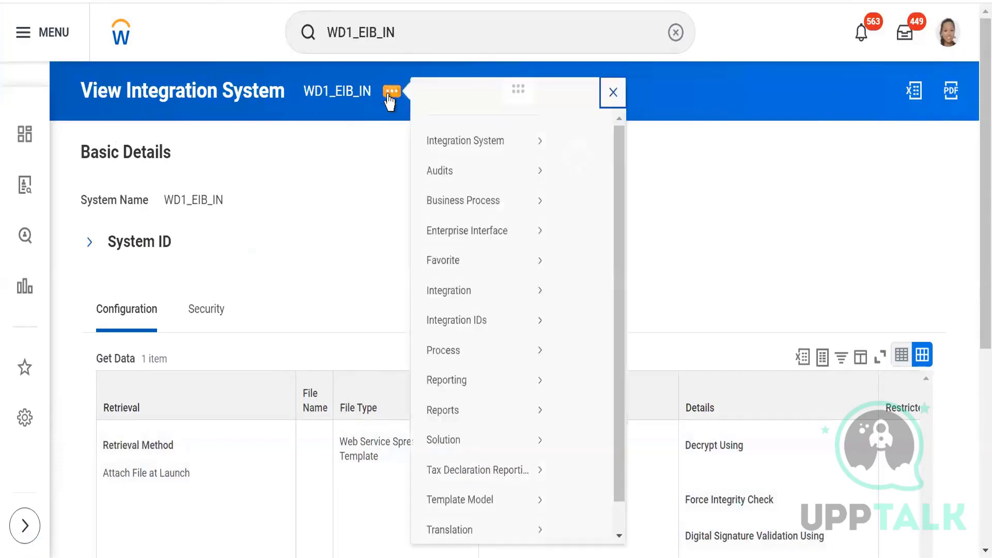
mouse_move(454, 251)
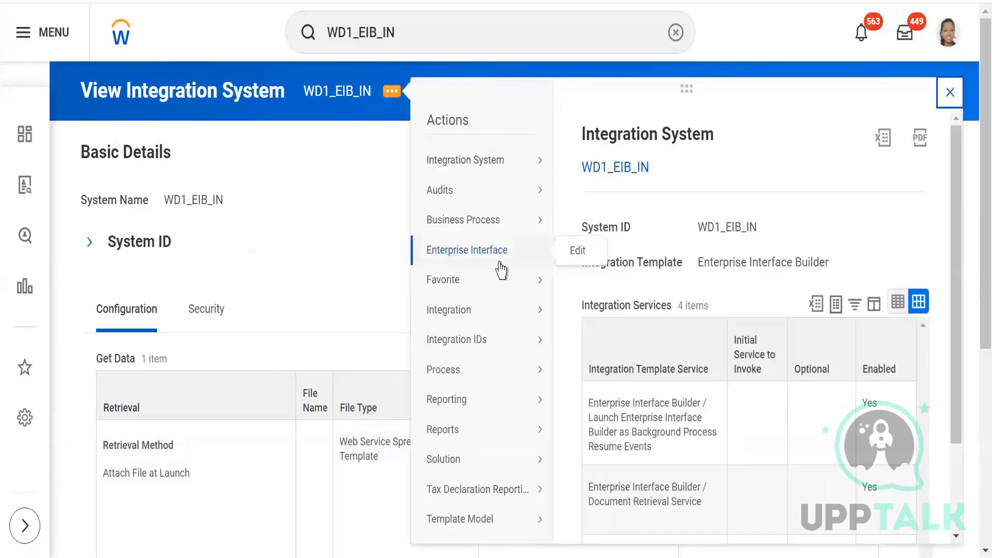
left_click(580, 258)
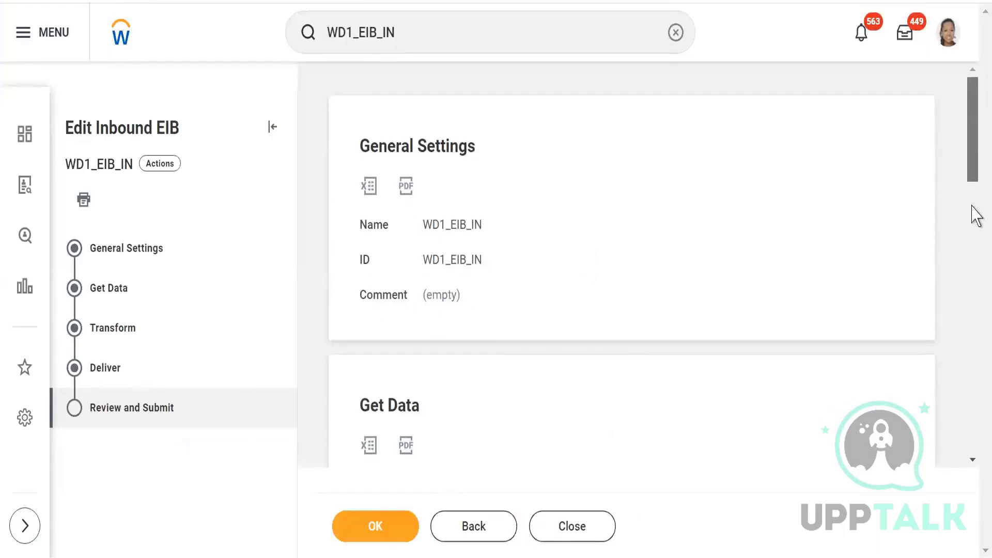
scroll(976, 214, "down", 5)
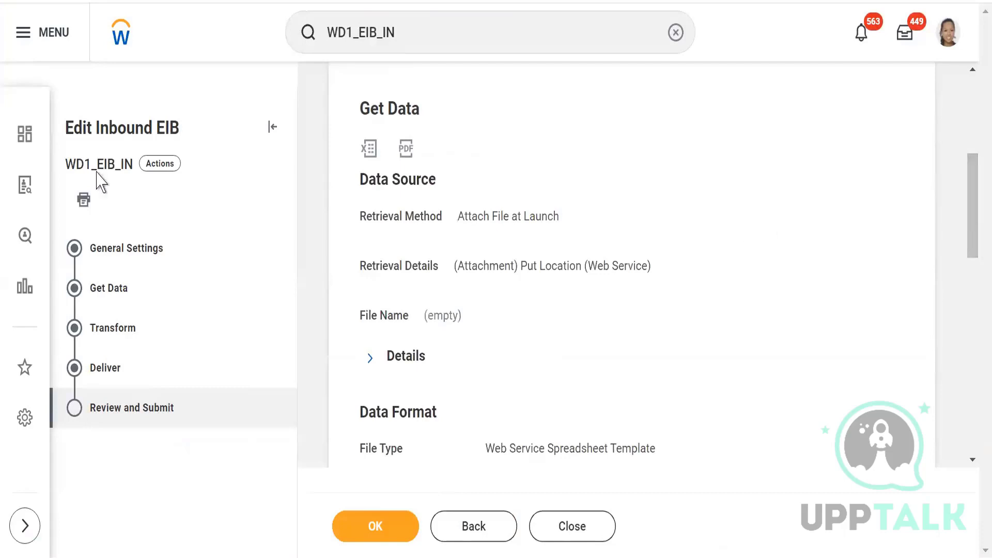
Examine the Retrieval Method options in the Get Data stage and close the inbound EIB without changes
left_click(119, 290)
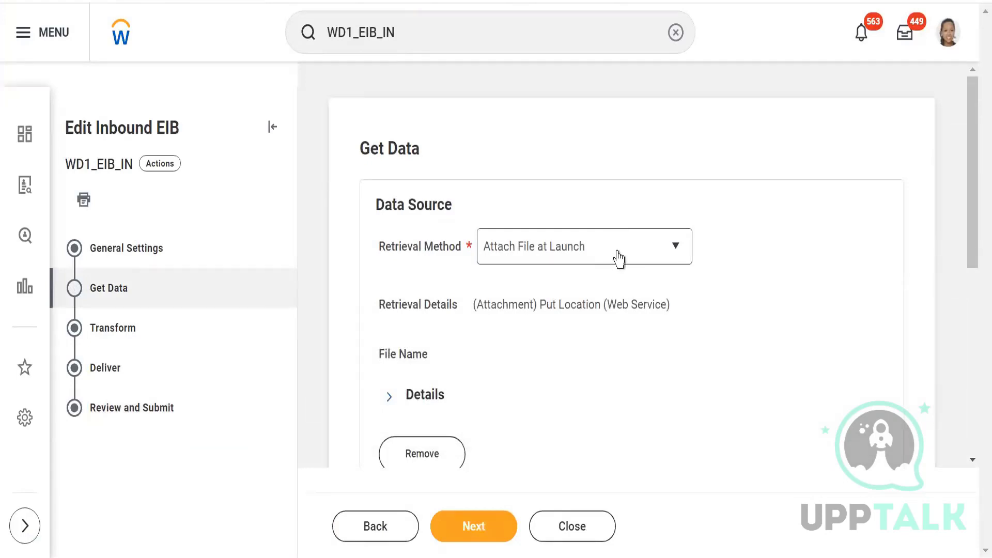
left_click(618, 257)
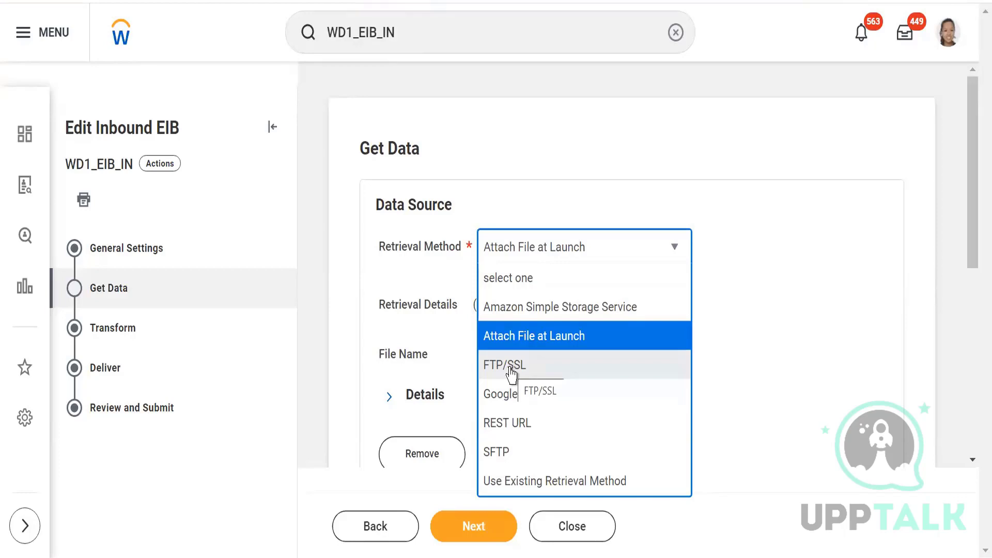
left_click(611, 104)
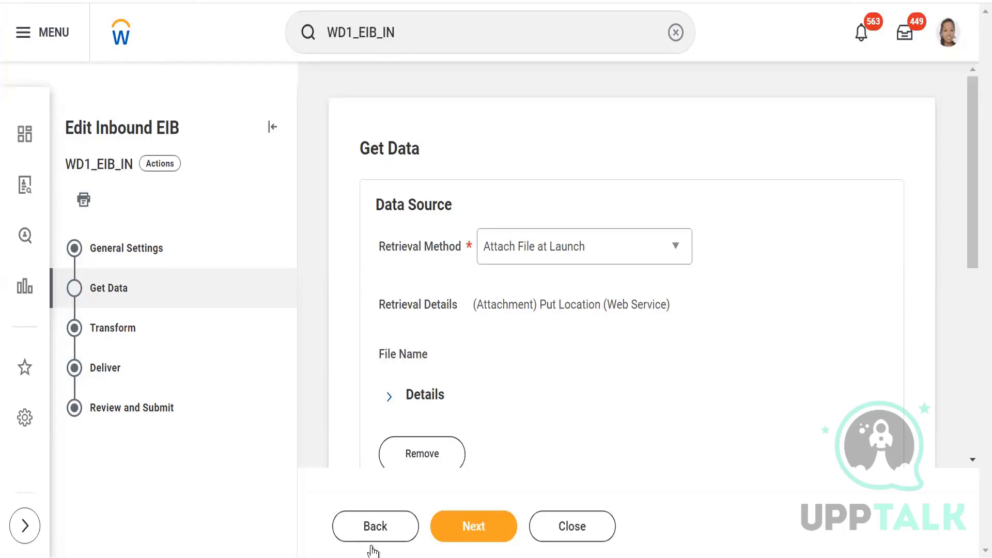
left_click(567, 543)
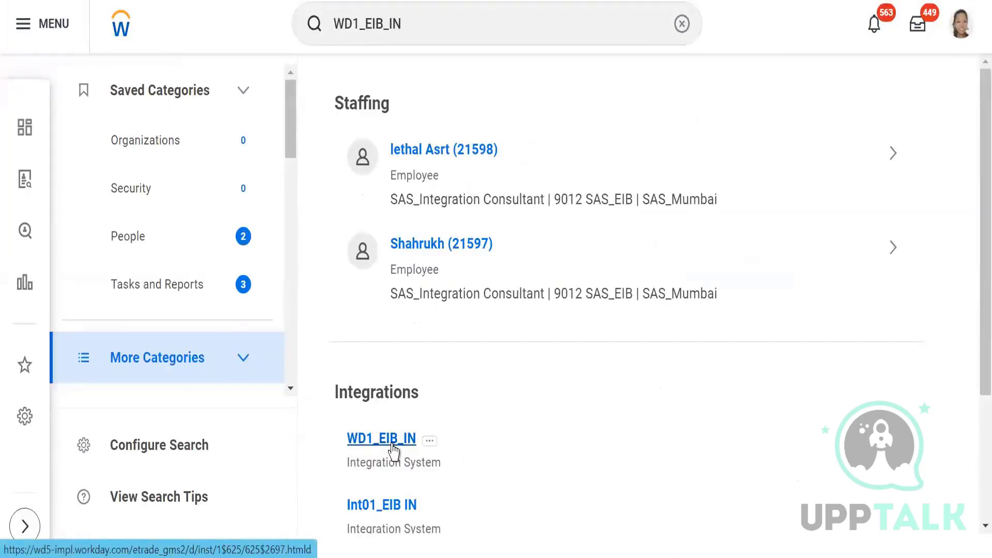
Reopen the WD1_EIB_IN integration system and bring up its Launch / Schedule Integration form
left_click(368, 439)
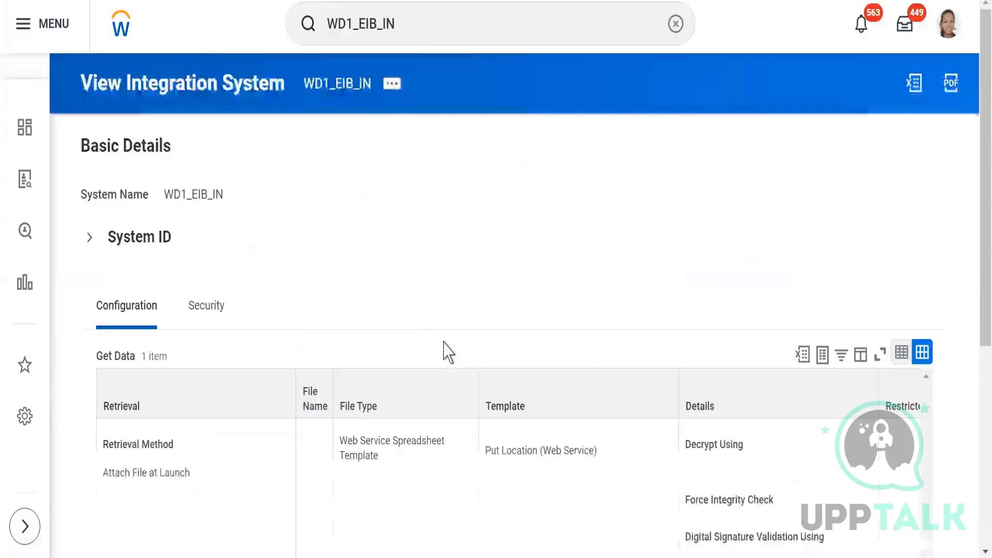
left_click(391, 85)
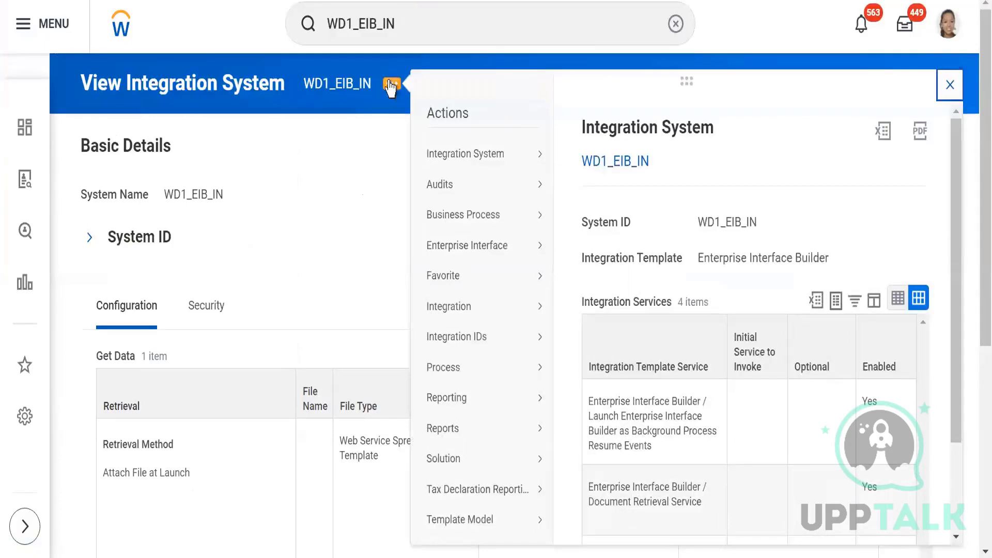
mouse_move(450, 306)
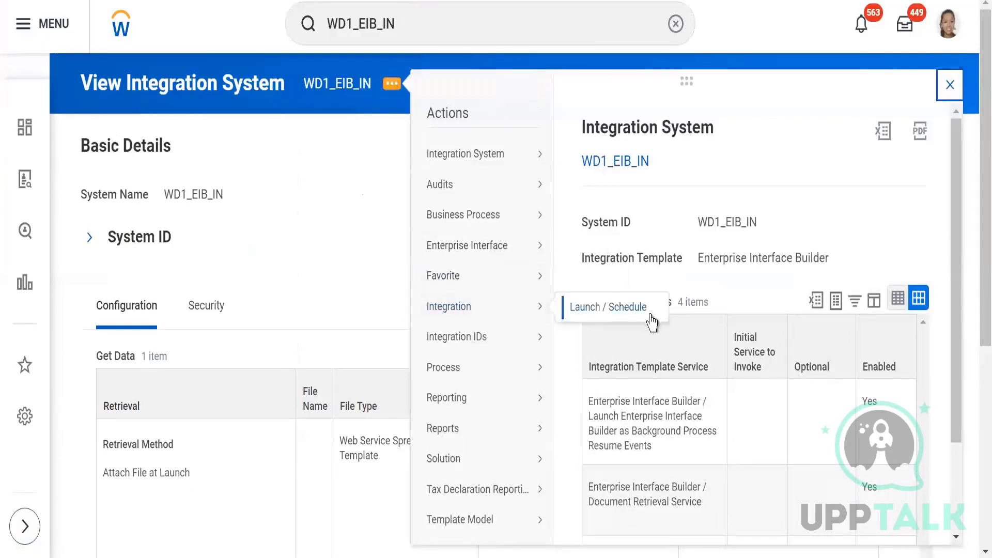
left_click(615, 307)
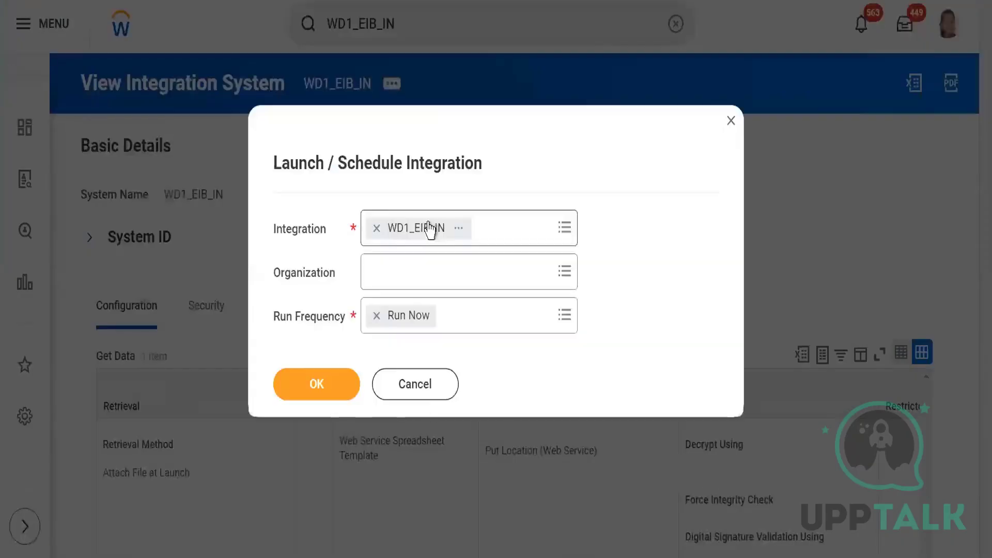
Clear the Run Now frequency to review the available run frequencies, and cancel the launch, discarding the changes
left_click(486, 316)
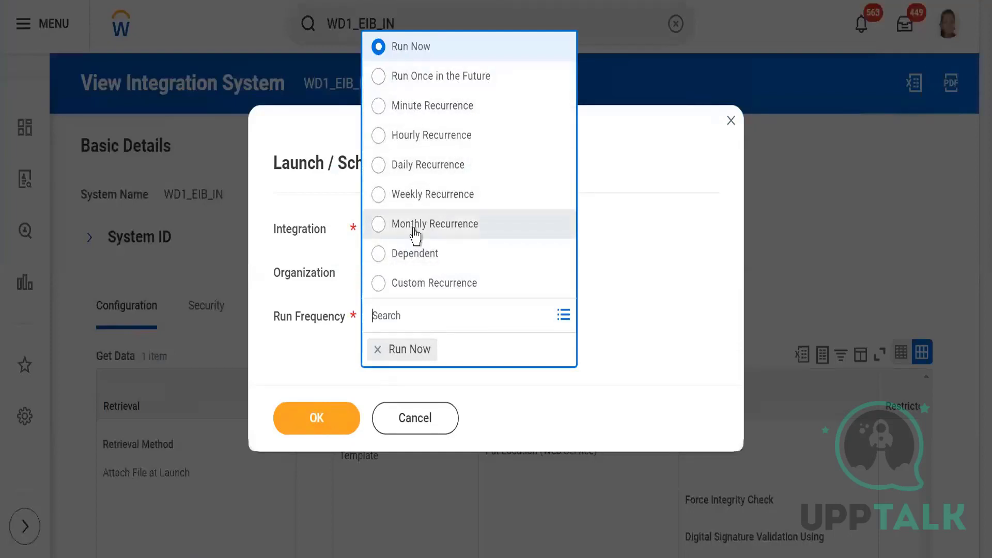
left_click(377, 349)
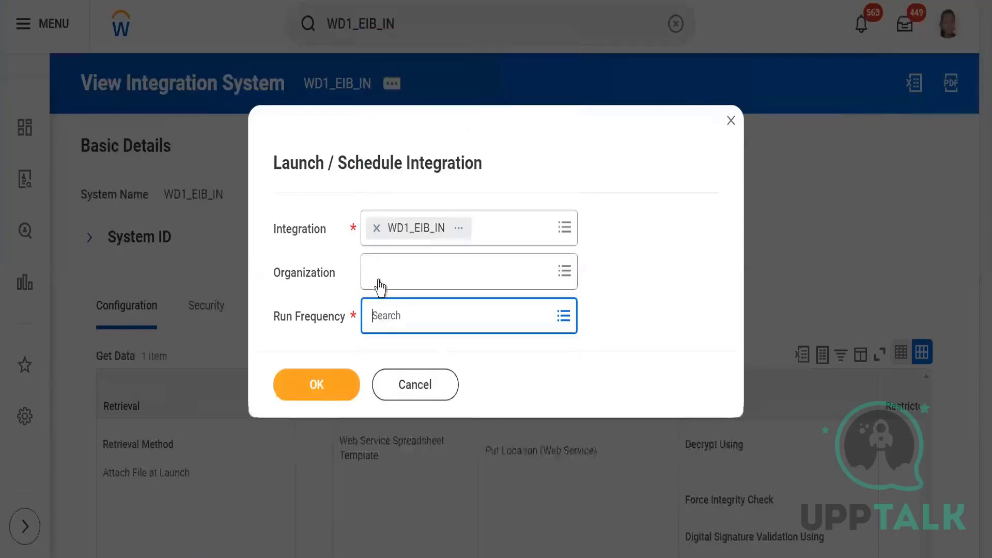
left_click(380, 320)
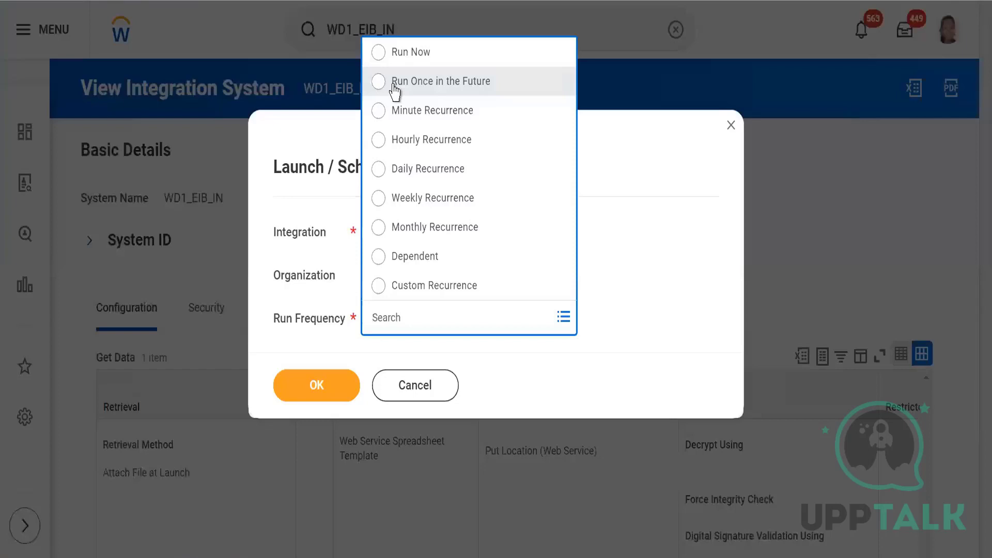
left_click(415, 387)
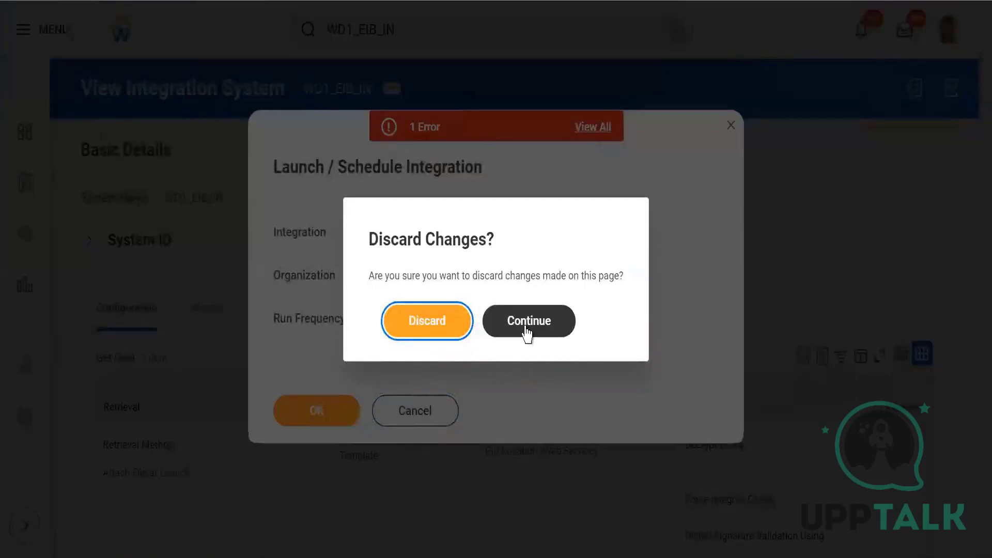
left_click(421, 334)
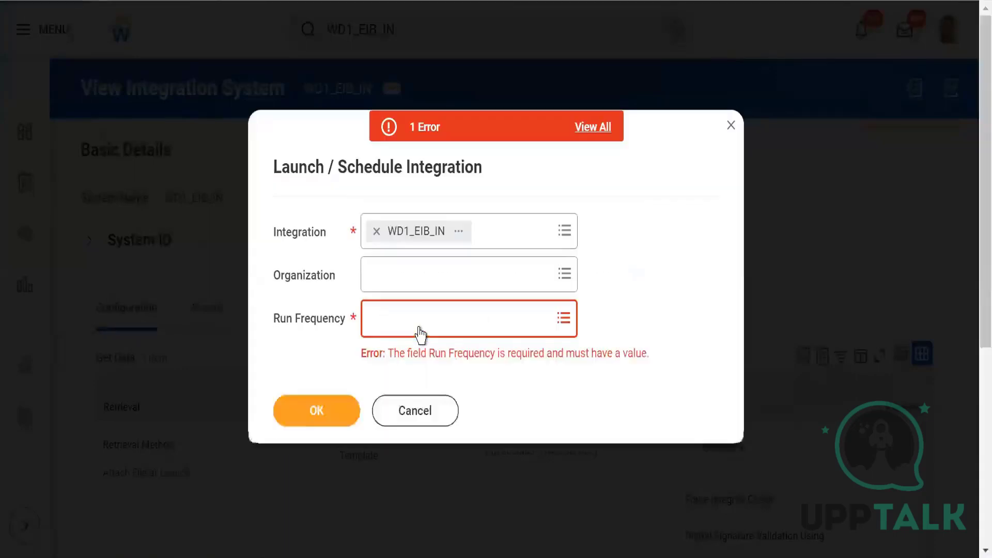